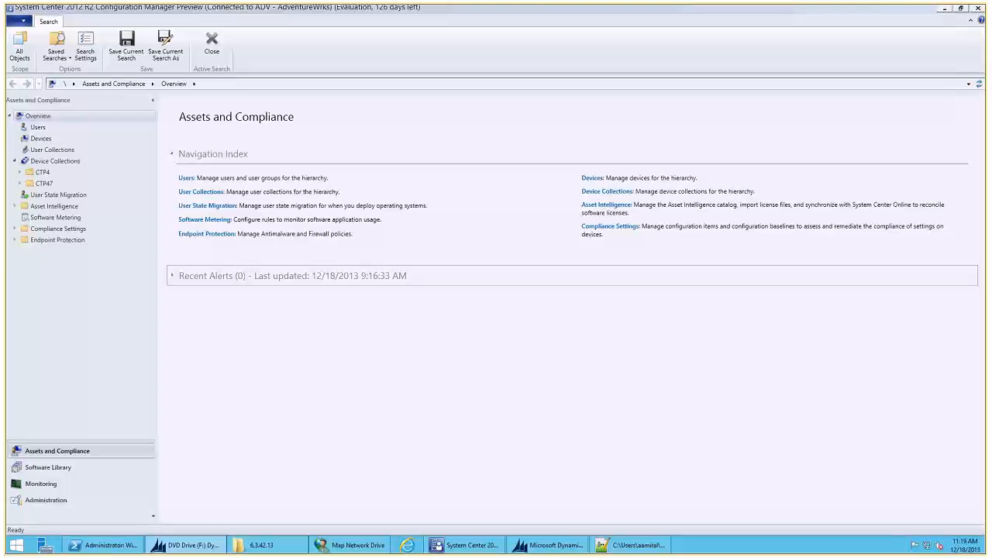
- Launch the Microsoft Dynamics AX 2012 component setup from the Dynamics AX DVD's autorun application and advance to the component selection page
{"action": "left_click", "coordinate": [203, 546]}
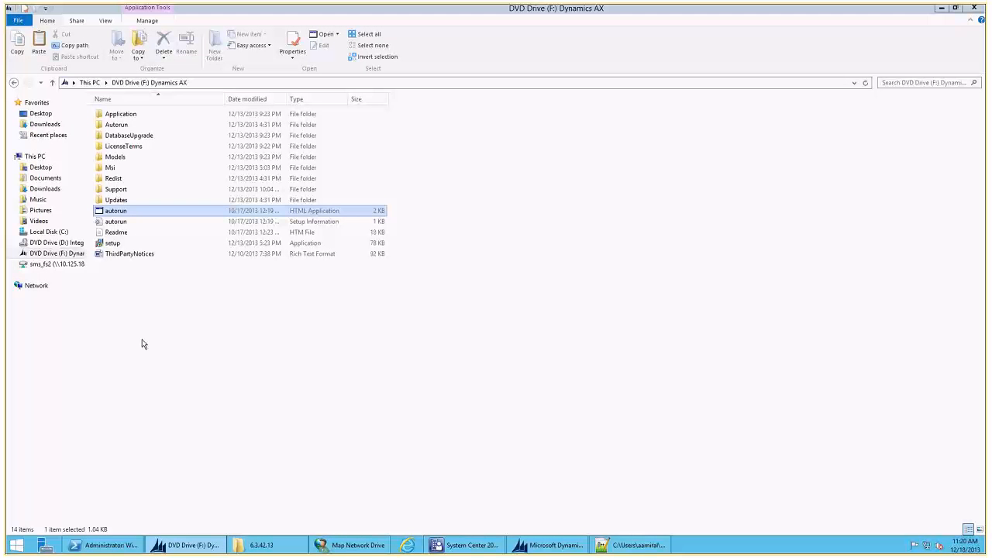
{"action": "double_click", "coordinate": [130, 212]}
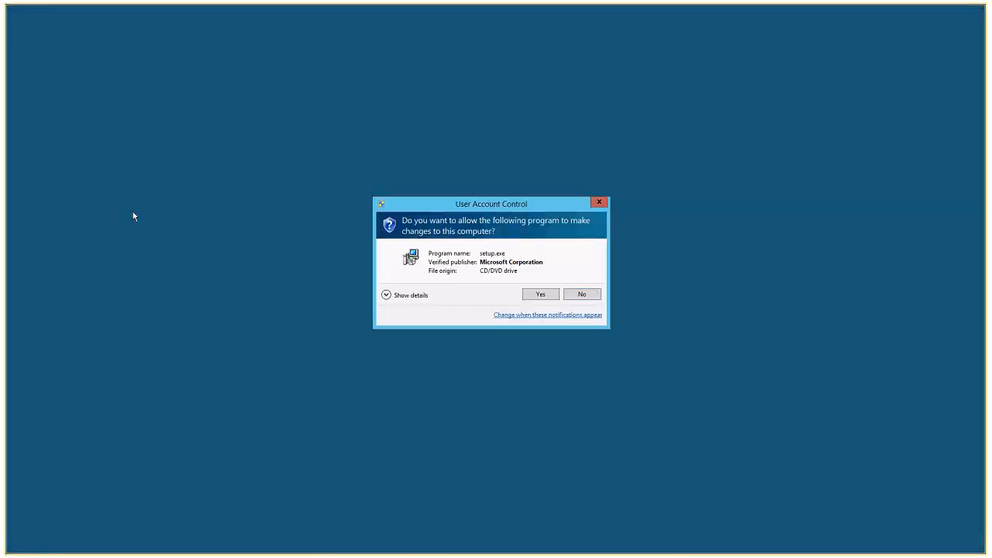
{"action": "left_click", "coordinate": [527, 294]}
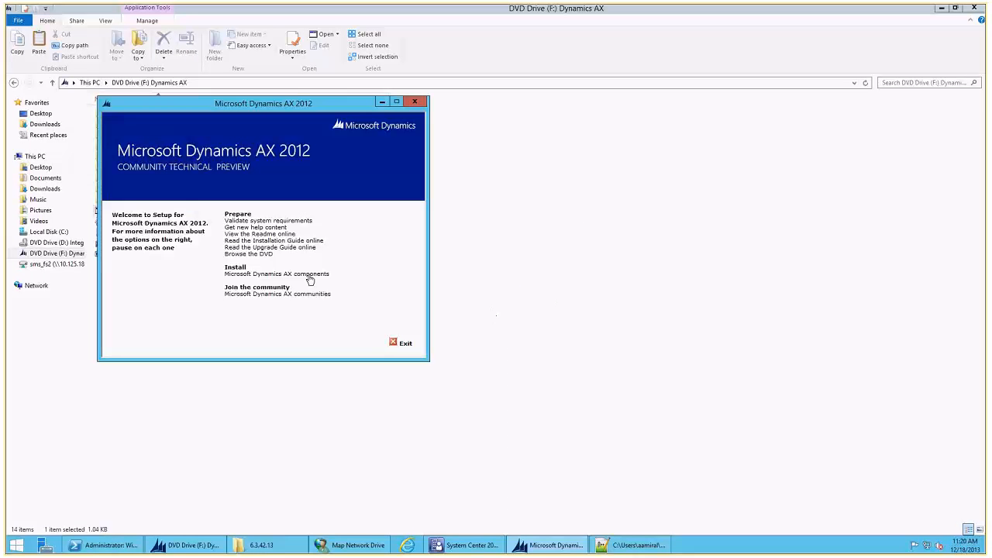
{"action": "left_click", "coordinate": [310, 275]}
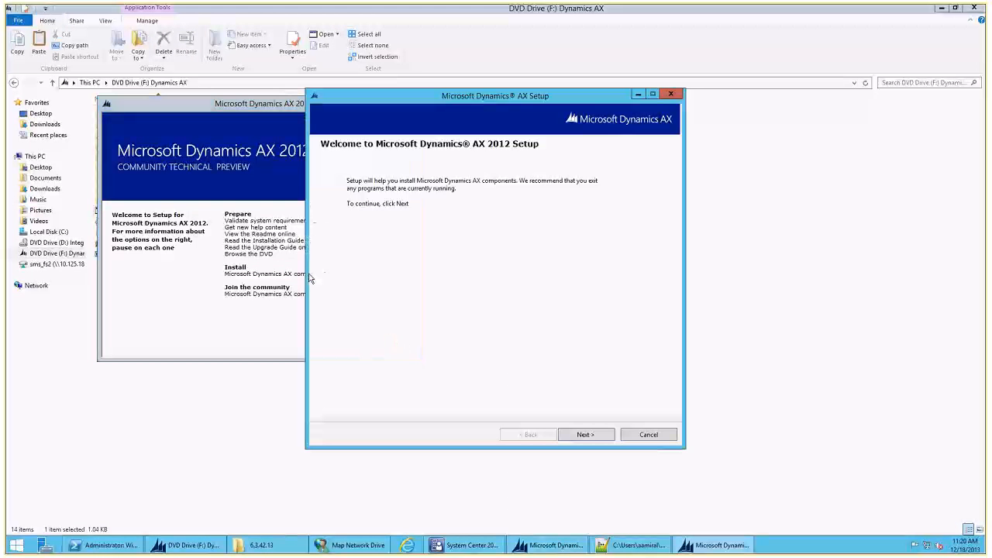
{"action": "left_click", "coordinate": [595, 435]}
{"action": "left_click", "coordinate": [589, 434]}
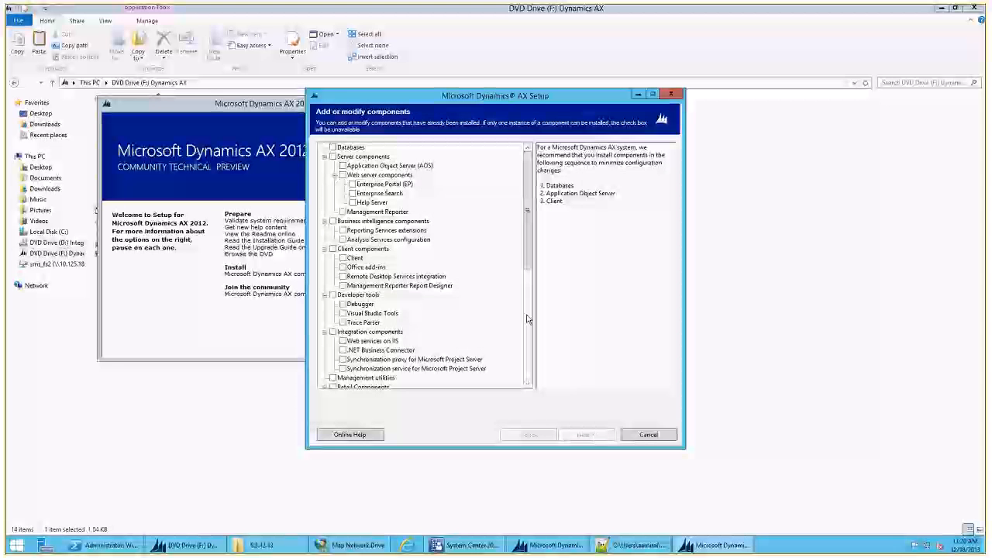
- Examine the retail entries in the component list, minimize the setup wizard and close the setup launcher
{"action": "scroll", "coordinate": [527, 319], "scroll_direction": "down", "scroll_amount": 8}
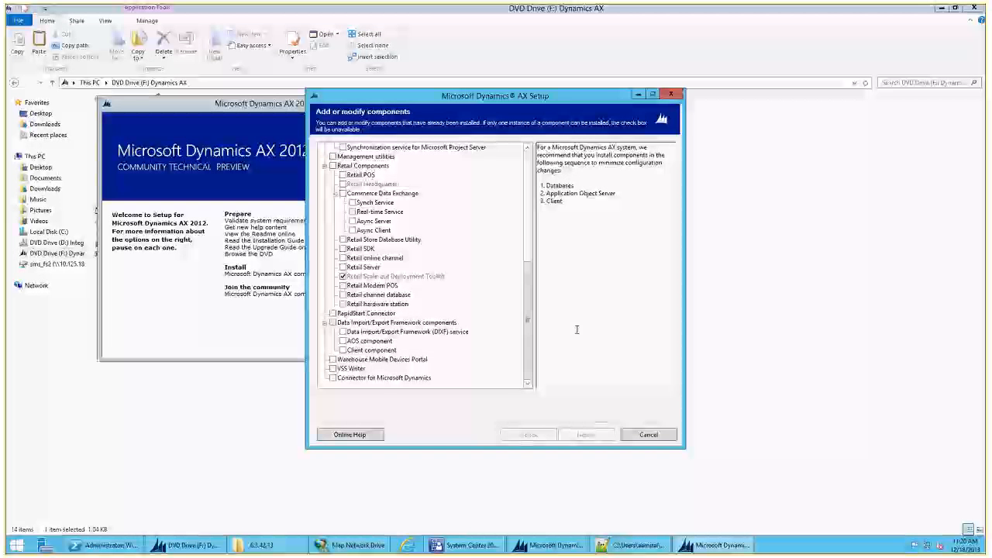
{"action": "left_click", "coordinate": [635, 96]}
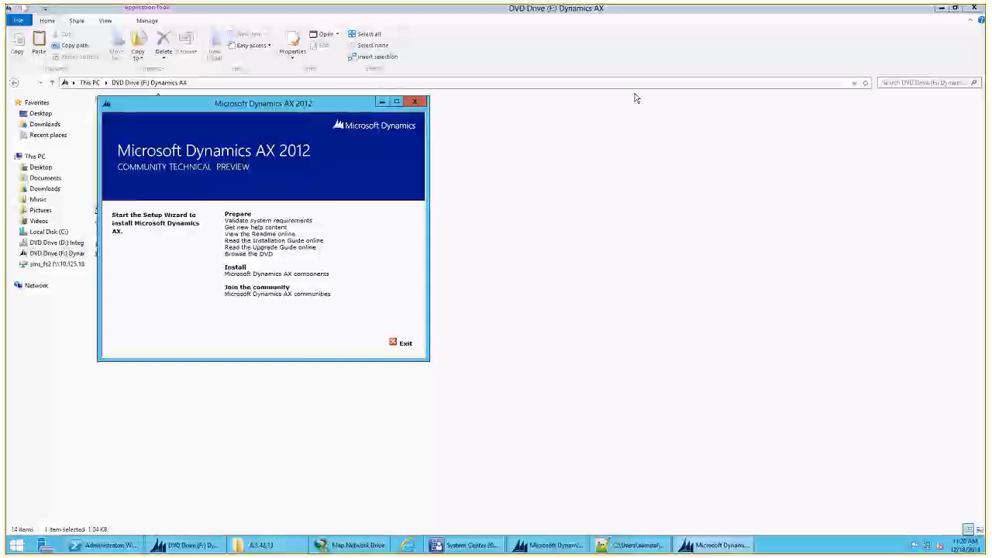
{"action": "left_click", "coordinate": [422, 101]}
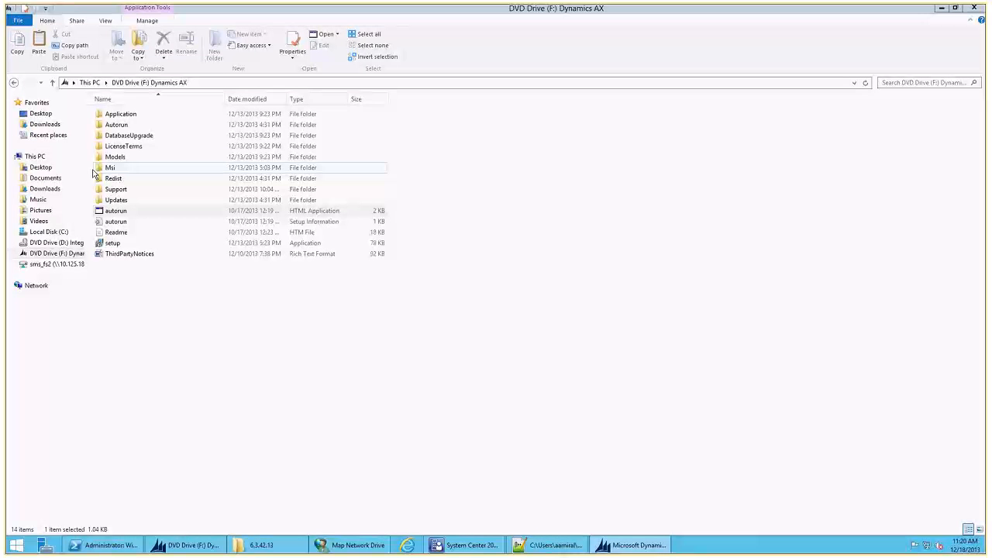
- Browse to C:\Program Files (x86)\Microsoft Dynamics AX\60\Retail Scaleout Deployment\ConfigManagerToolKit
{"action": "left_click", "coordinate": [48, 232]}
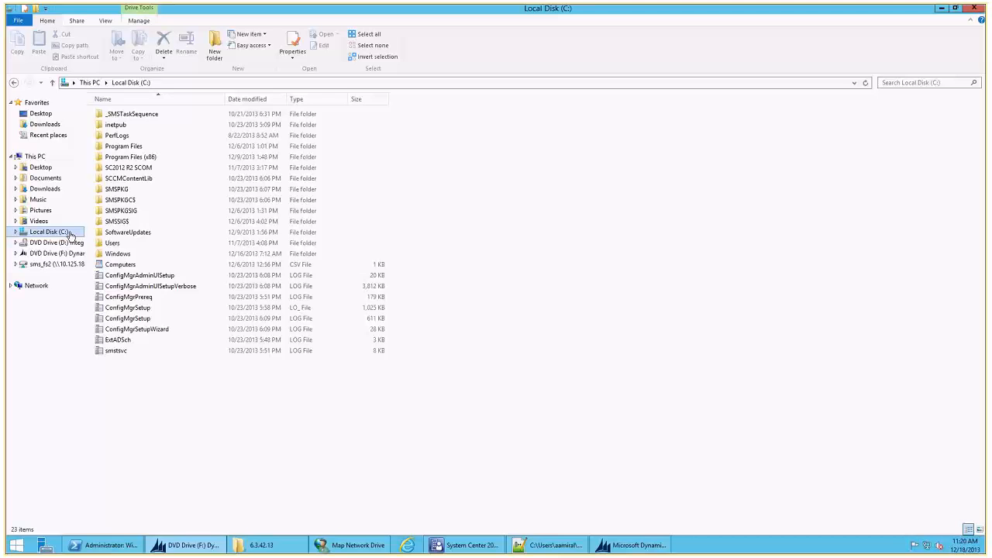
{"action": "double_click", "coordinate": [140, 157]}
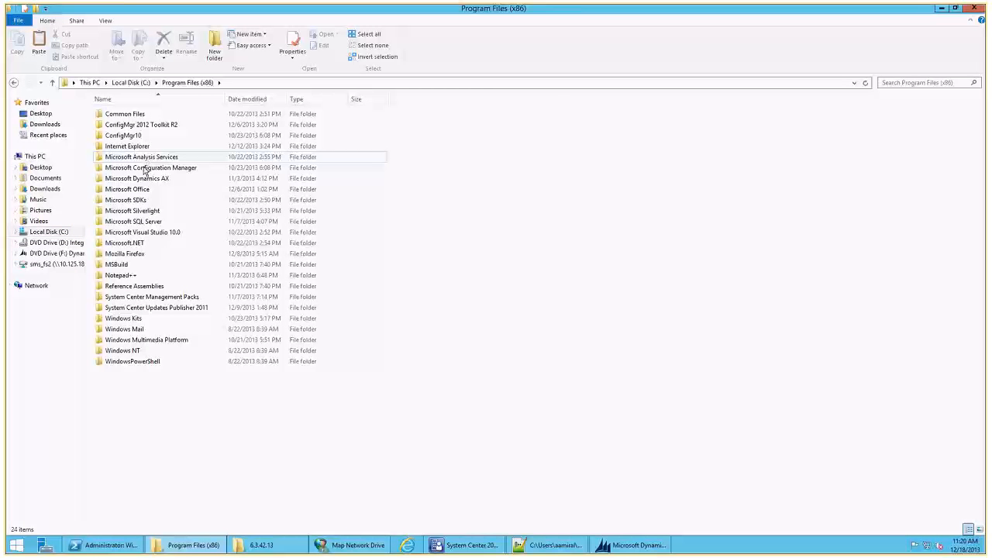
{"action": "double_click", "coordinate": [147, 180]}
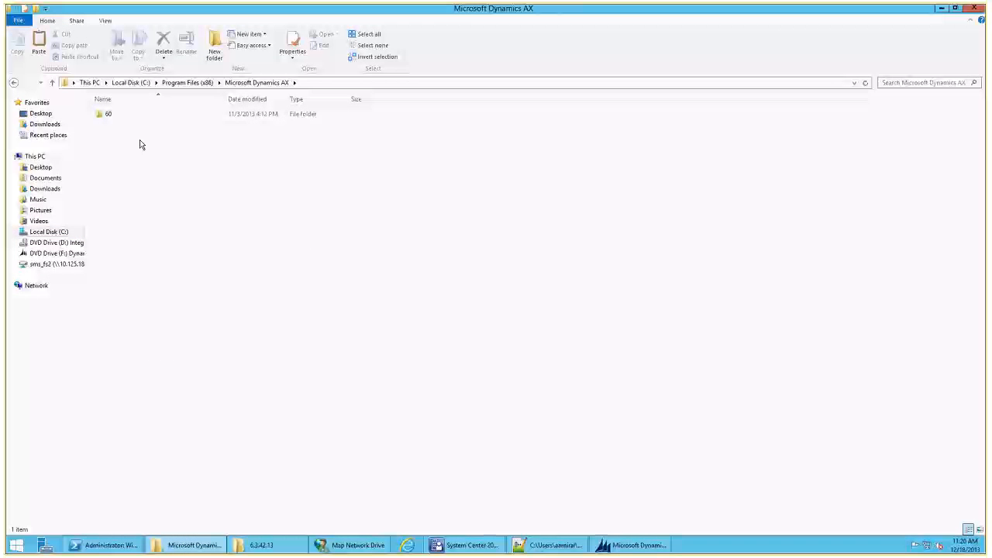
{"action": "double_click", "coordinate": [134, 114]}
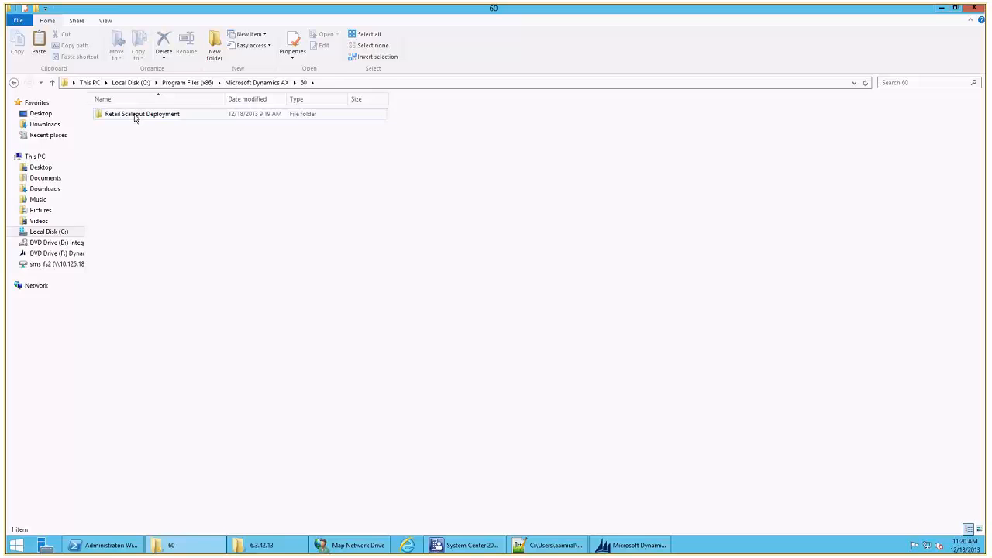
{"action": "double_click", "coordinate": [135, 116]}
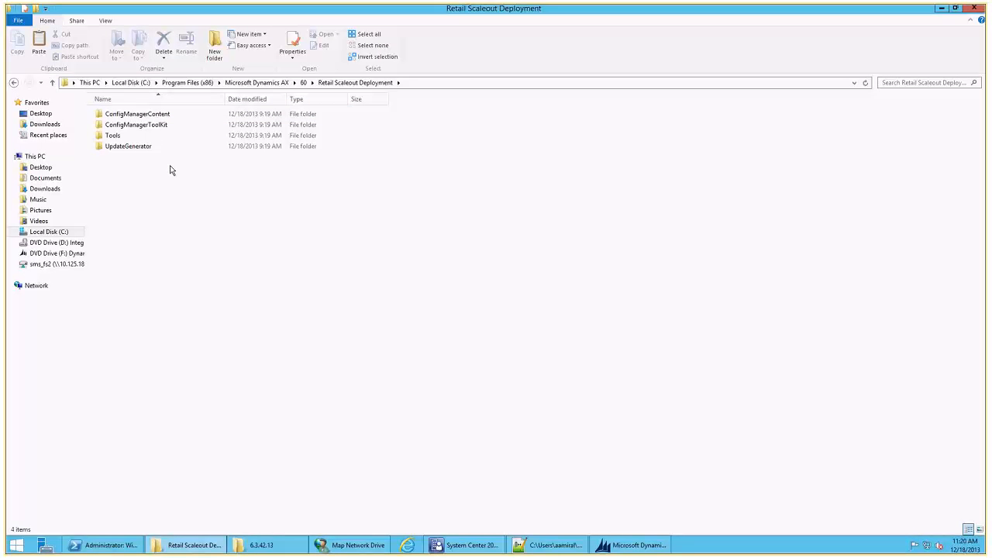
{"action": "left_click", "coordinate": [153, 125]}
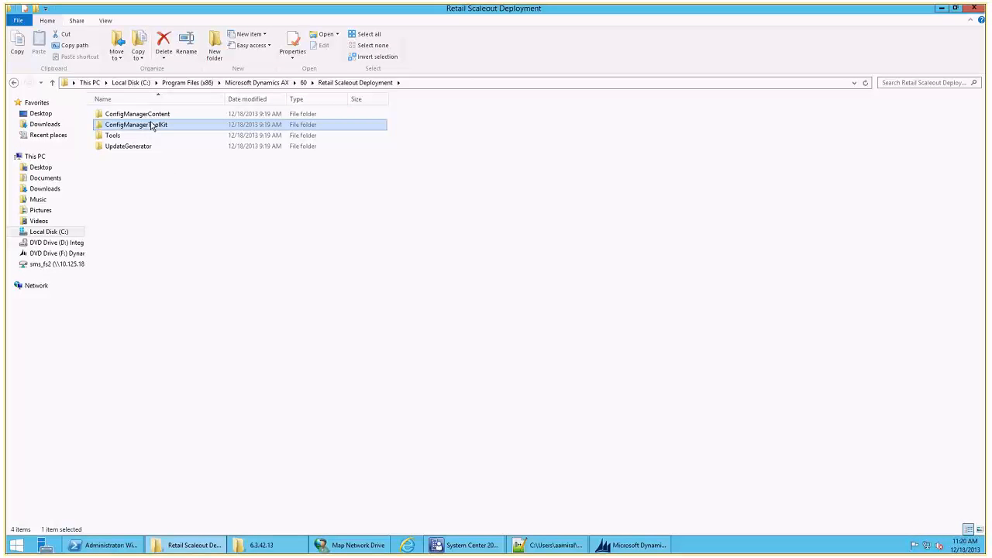
{"action": "double_click", "coordinate": [150, 125]}
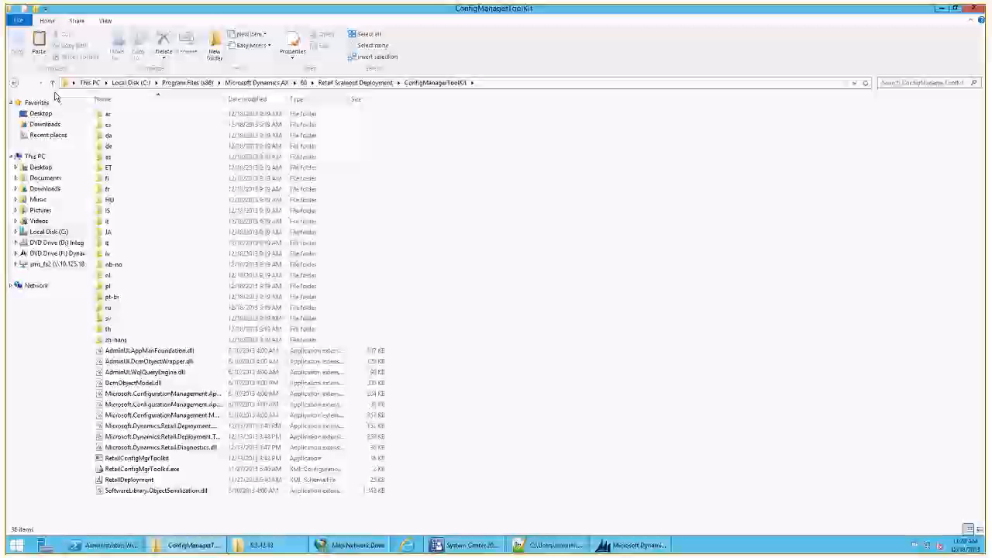
- Open Windows PowerShell as administrator from the ConfigManagerToolKit folder and close that new window again
{"action": "left_click", "coordinate": [19, 20]}
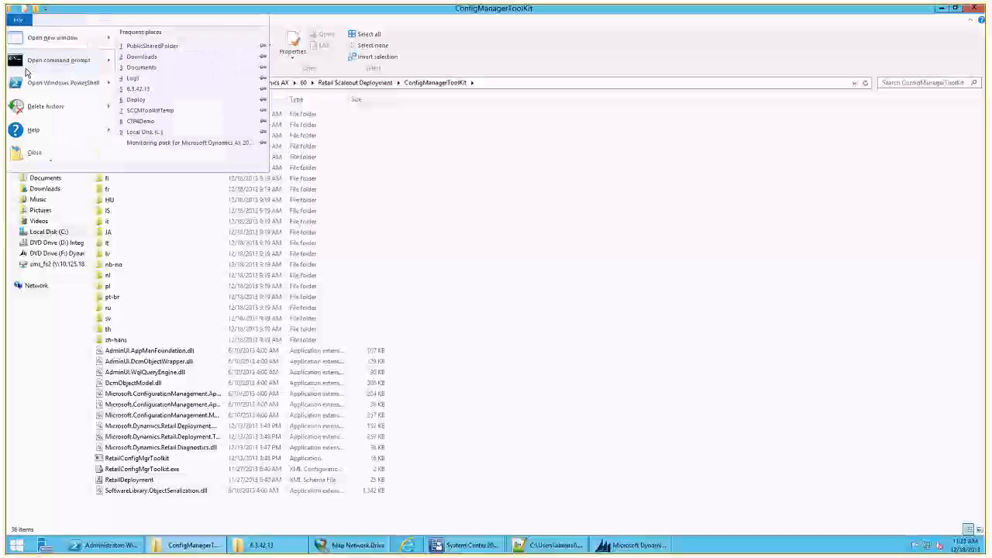
{"action": "mouse_move", "coordinate": [55, 83]}
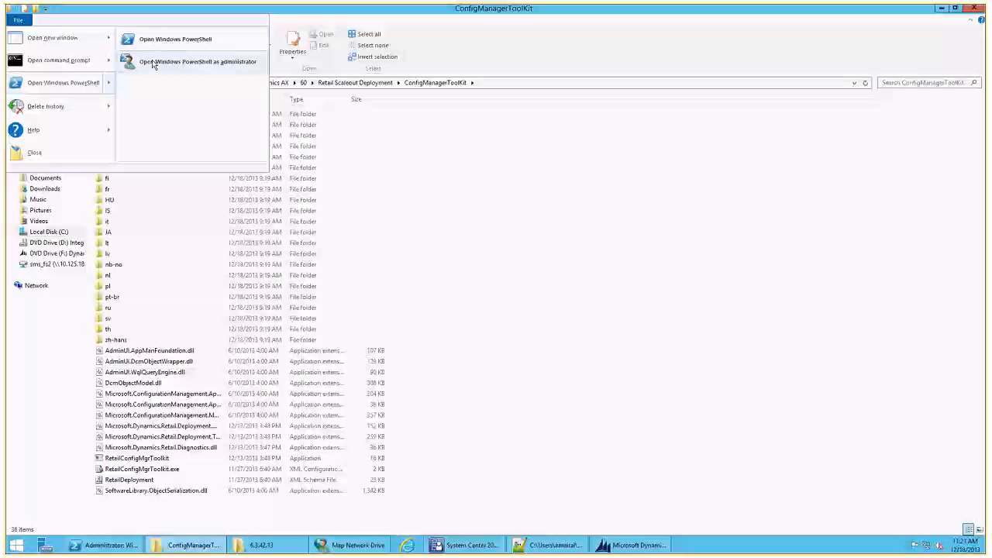
{"action": "left_click", "coordinate": [157, 63]}
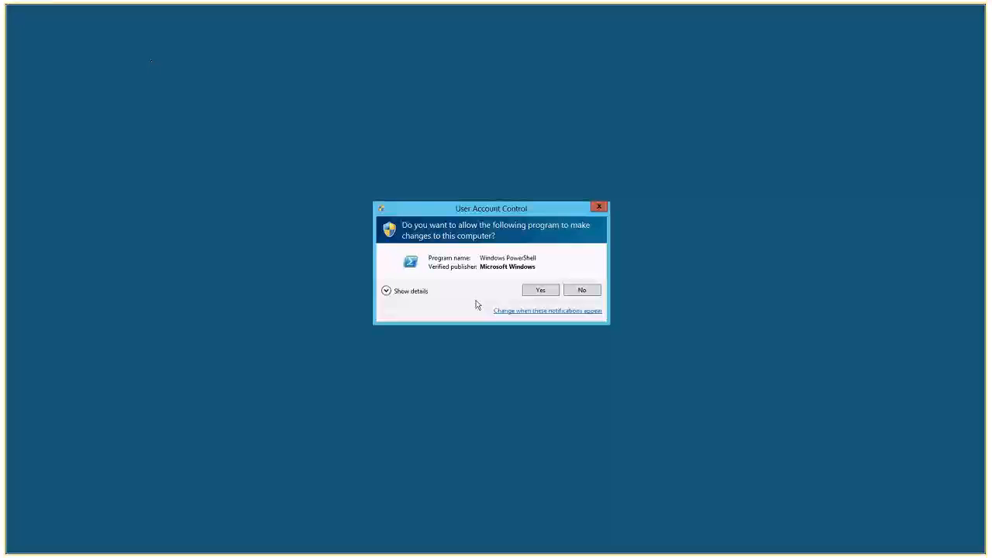
{"action": "left_click", "coordinate": [542, 290]}
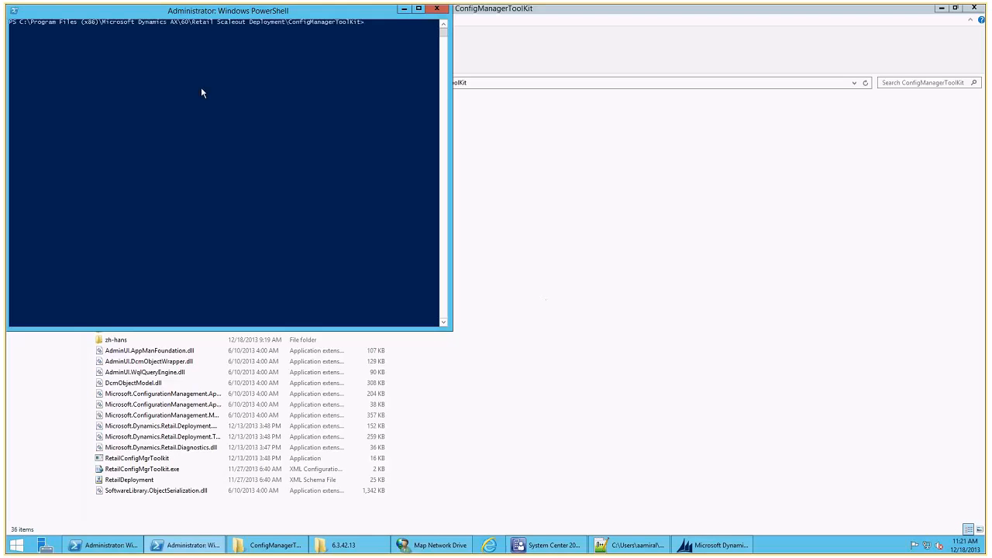
{"action": "left_click_drag", "start_coordinate": [133, 16], "coordinate": [613, 69]}
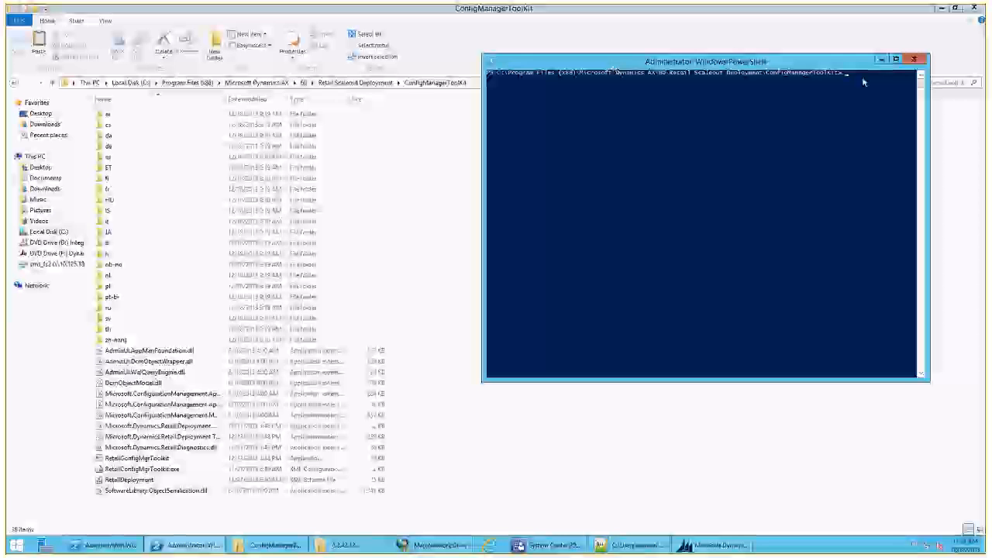
{"action": "left_click", "coordinate": [917, 60]}
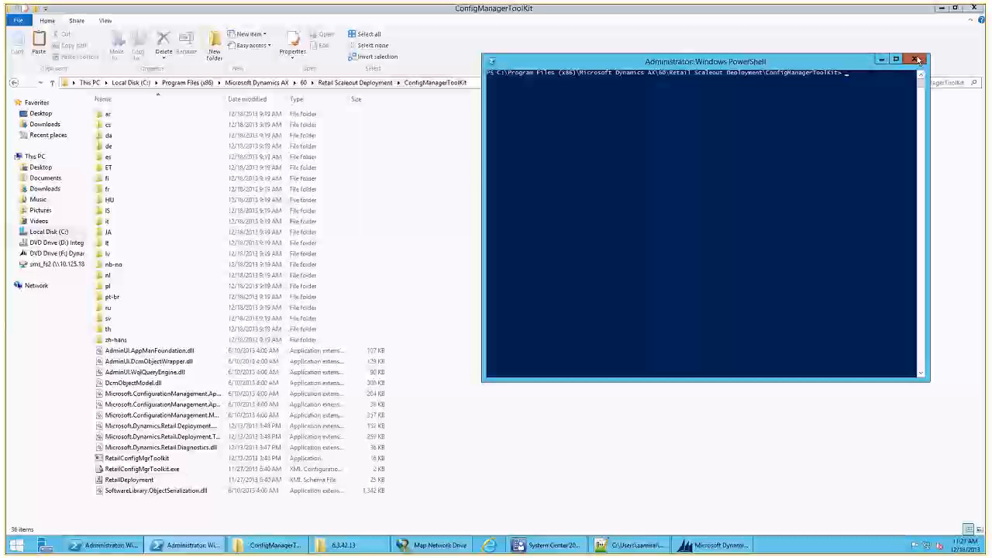
{"action": "left_click", "coordinate": [917, 59]}
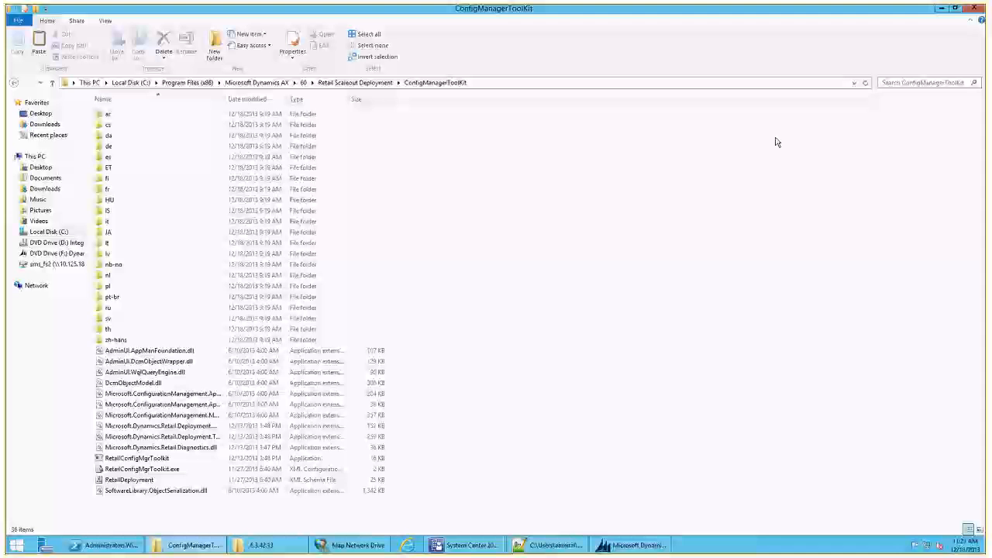
- Switch to the existing administrator PowerShell window, clear the console and display the toolkit's help with .\RetailConfigMgrToolkit.exe -?
{"action": "left_click", "coordinate": [132, 545]}
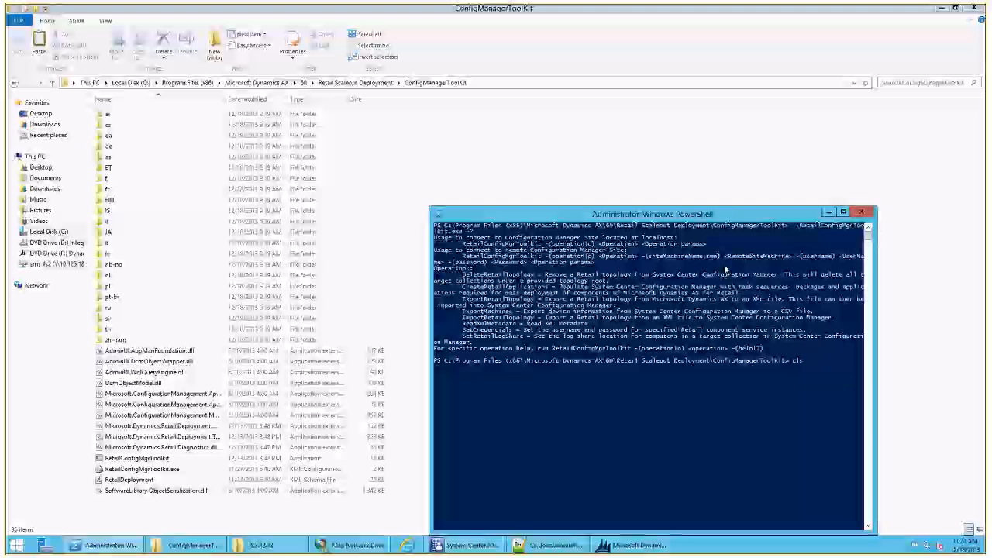
{"action": "type", "text": "cls"}
{"action": "key", "text": "Return"}
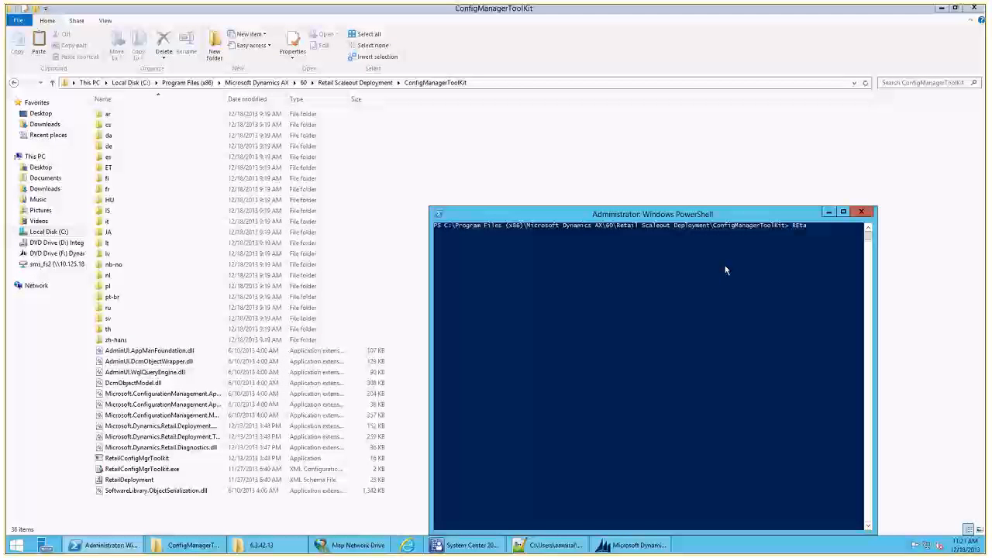
{"action": "key", "text": "Tab"}
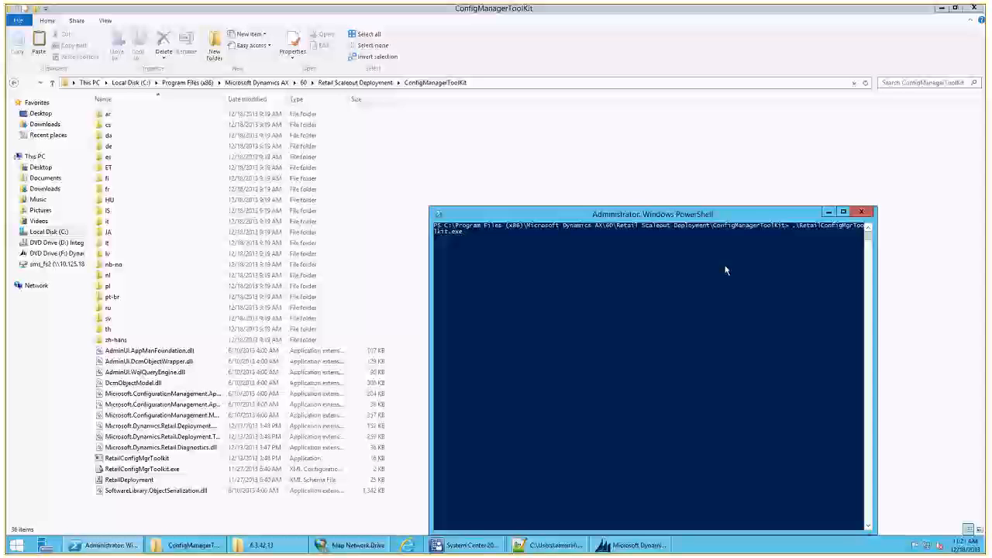
{"action": "type", "text": "-"}
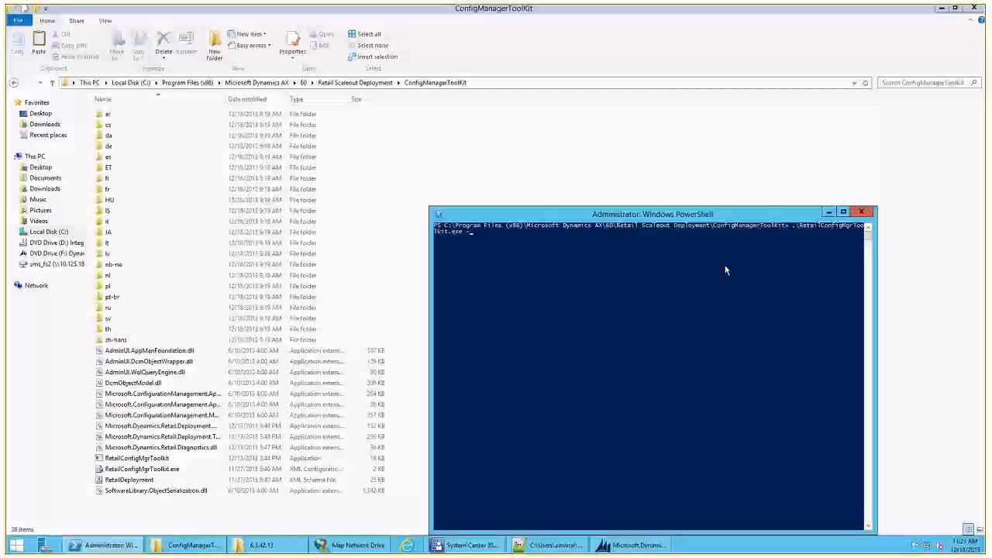
{"action": "type", "text": "?"}
{"action": "key", "text": "Return"}
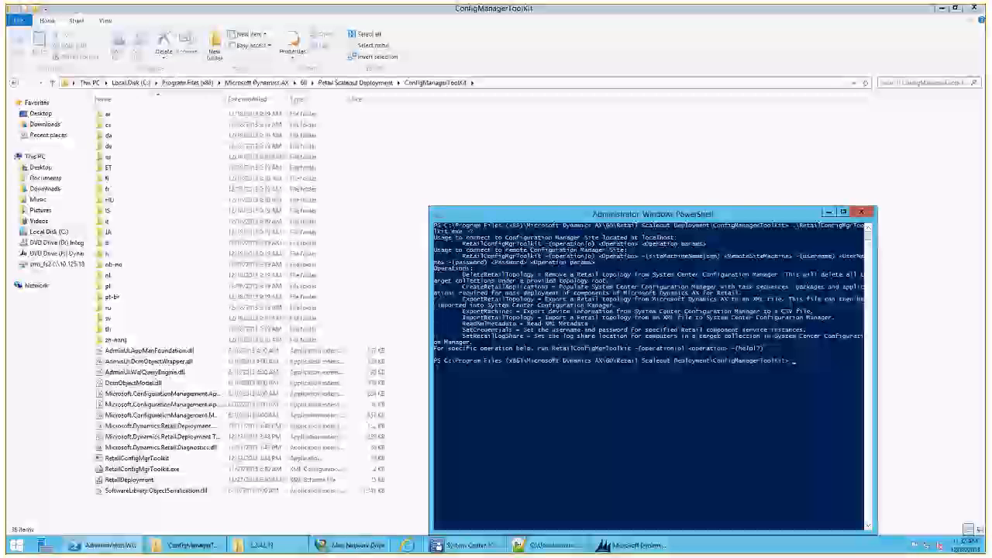
- Return to the administrator PowerShell window and display the ExportMachines operation's help with .\RetailConfigMgrToolkit.exe -o ExportMachines -?
{"action": "left_click", "coordinate": [119, 470]}
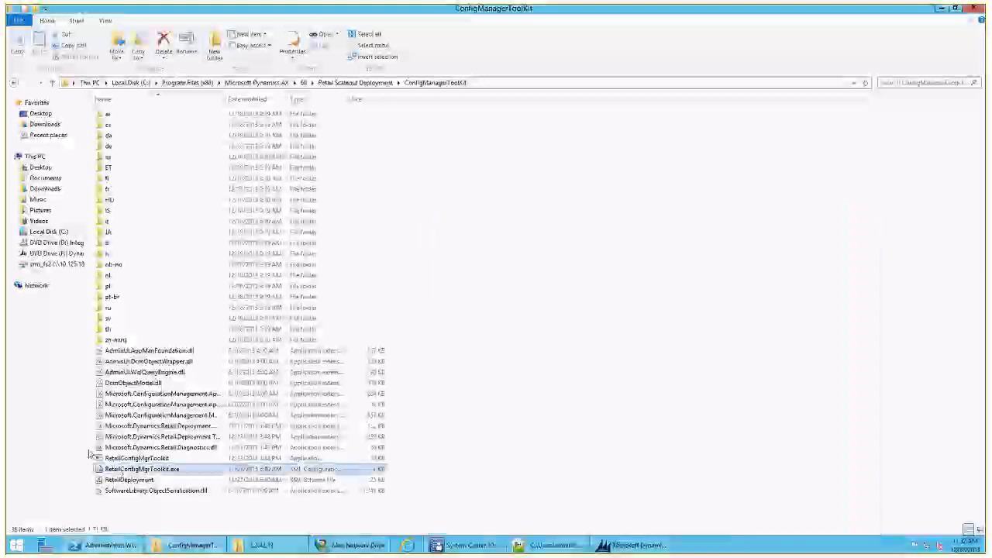
{"action": "left_click", "coordinate": [129, 548]}
{"action": "left_click", "coordinate": [622, 378]}
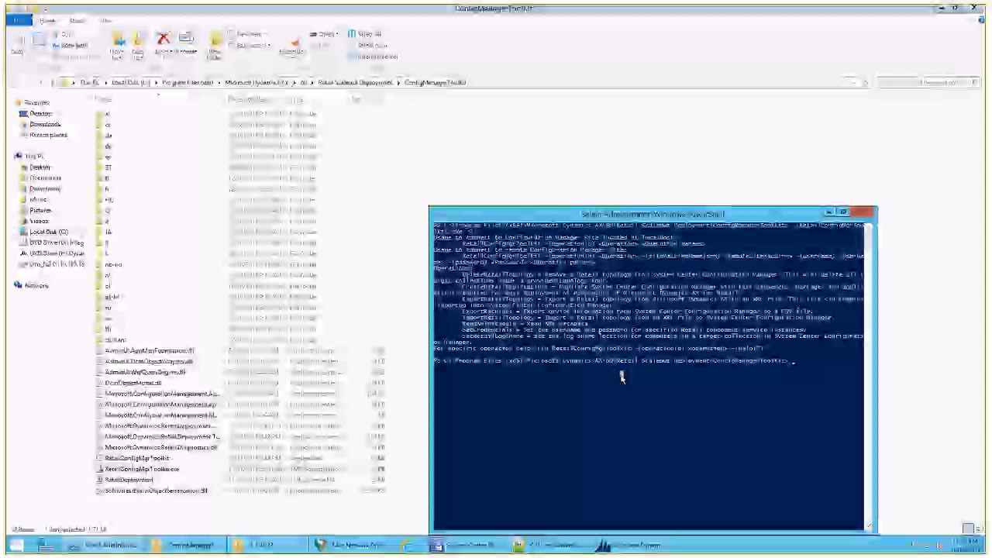
{"action": "type", "text": "Ret"}
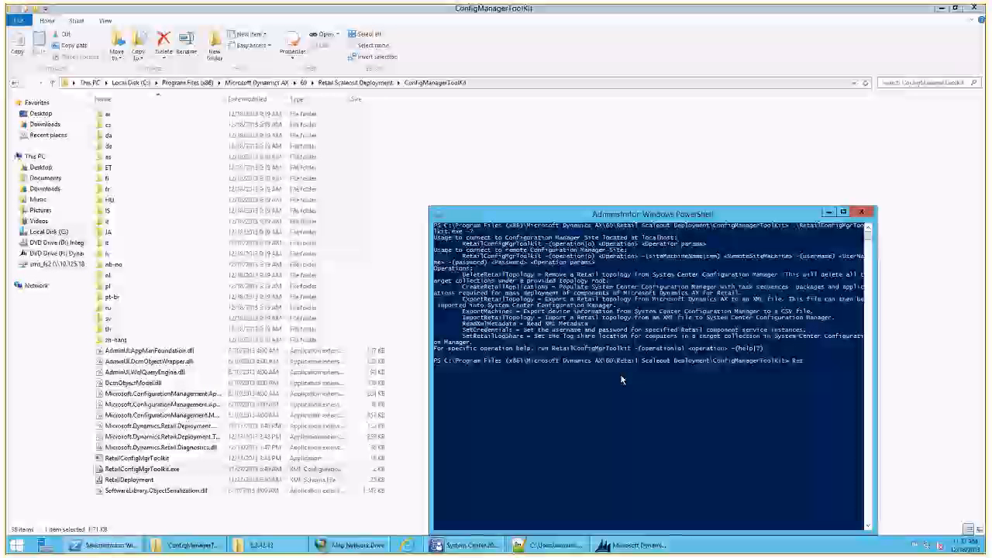
{"action": "key", "text": "Tab"}
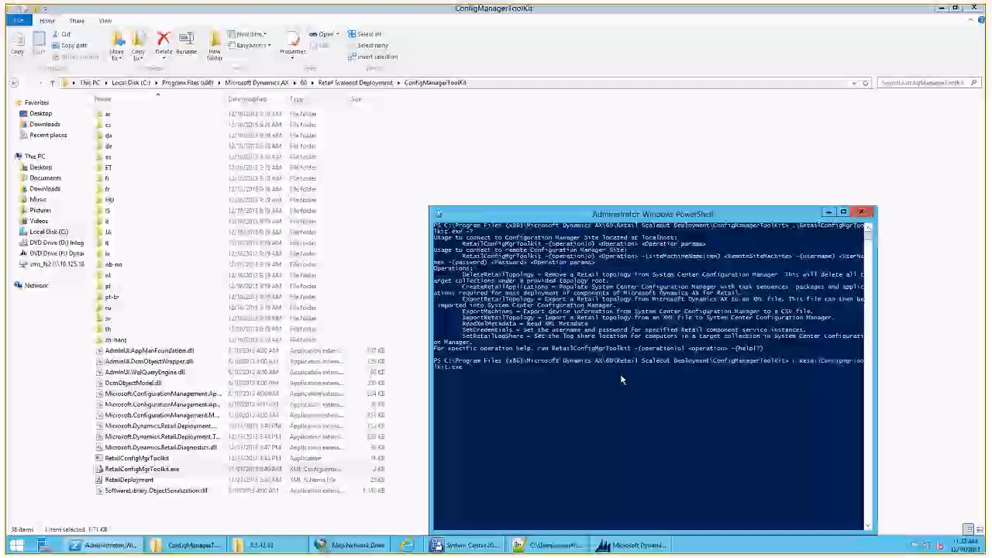
{"action": "type", "text": "-"}
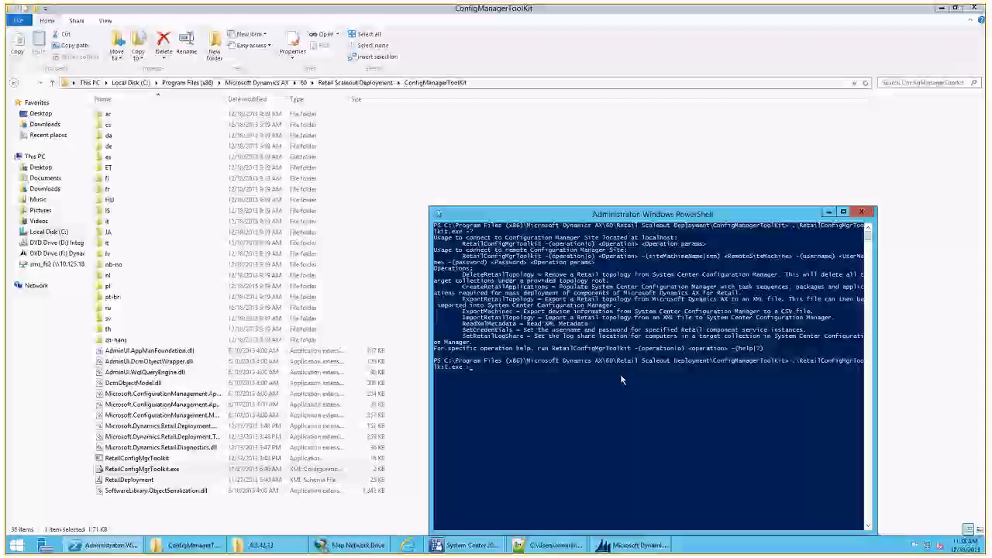
{"action": "type", "text": "o"}
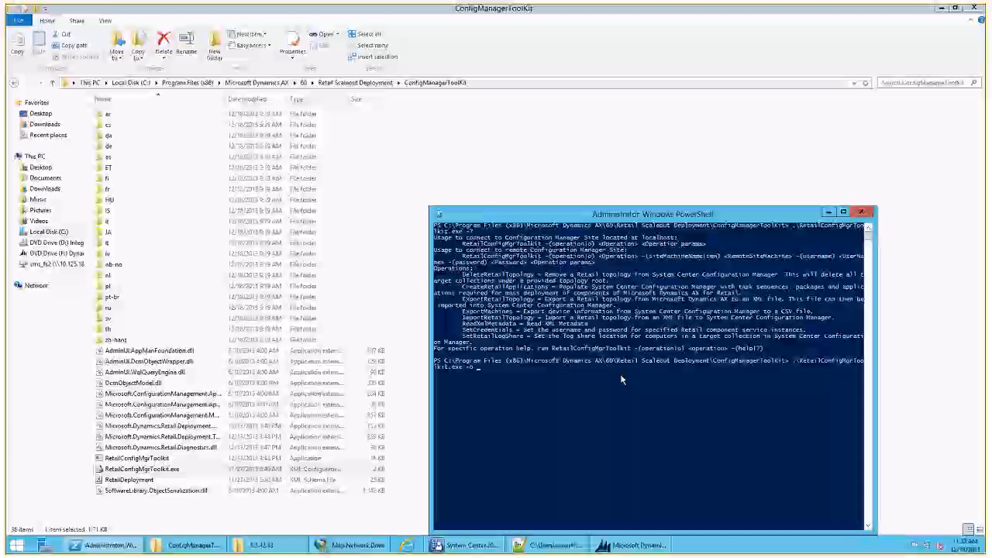
{"action": "type", "text": " Expor"}
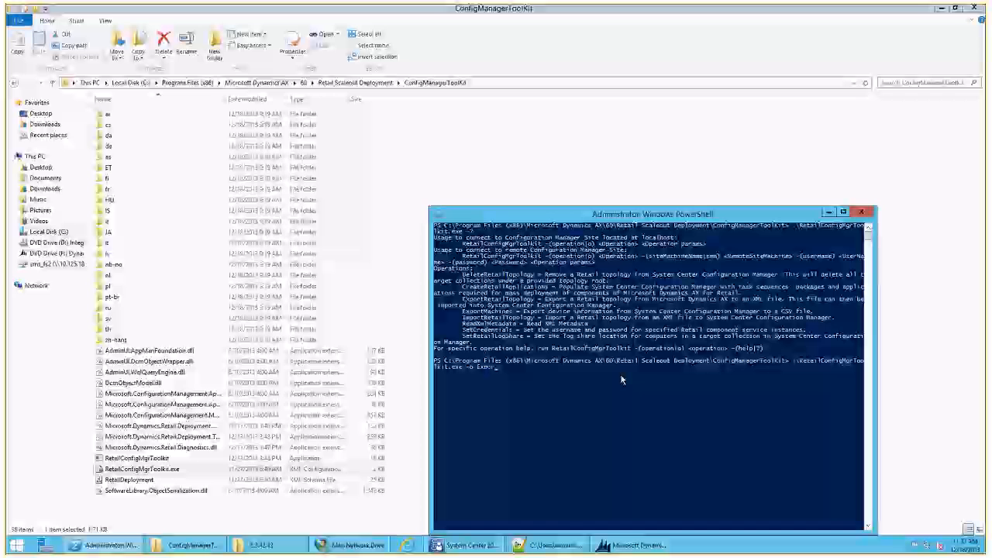
{"action": "type", "text": "tMachines "}
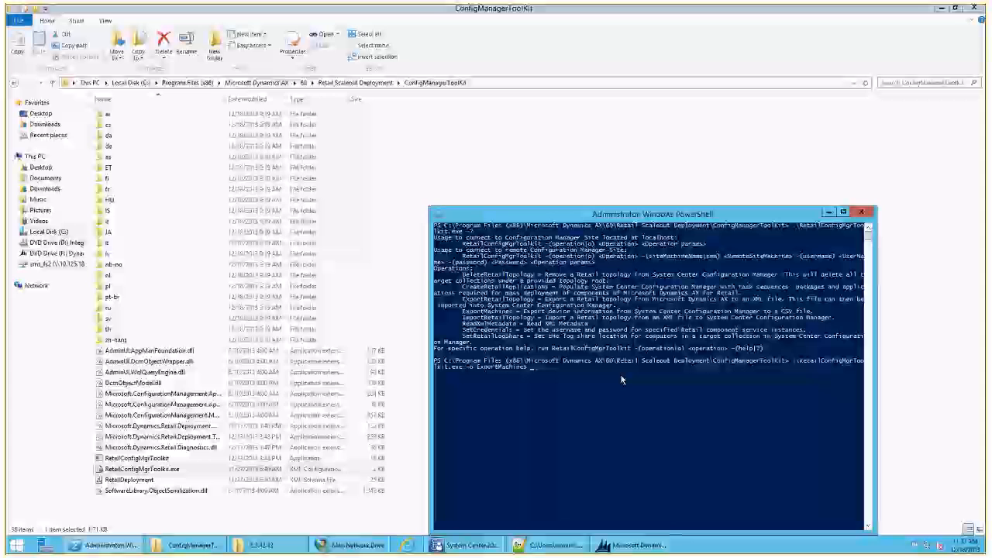
{"action": "type", "text": "-?"}
{"action": "key", "text": "Return"}
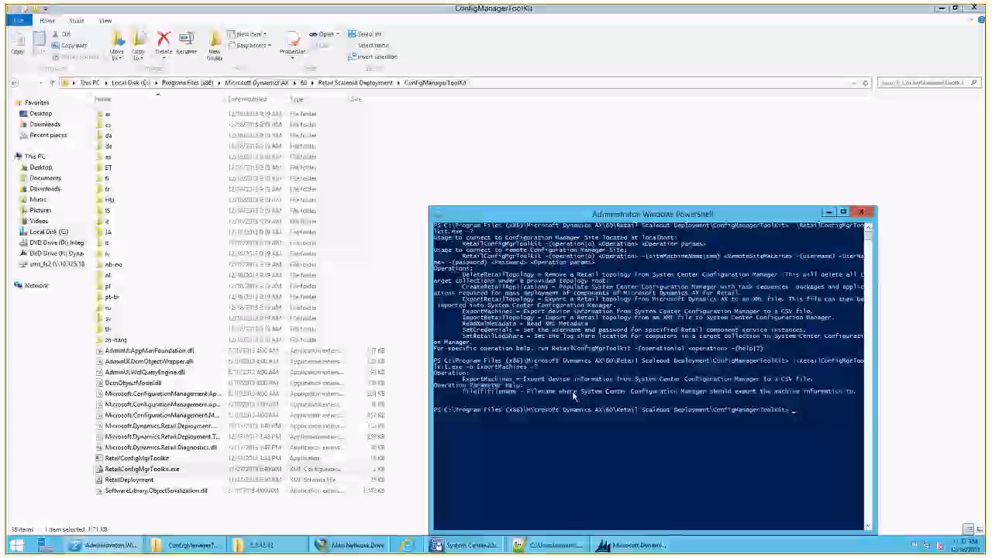
- Run .\RetailConfigMgrToolkit.exe -o ExportMachines -f with a path to CTPMachines.csv in the downloads folder of the user's profile
{"action": "key", "text": "Up"}
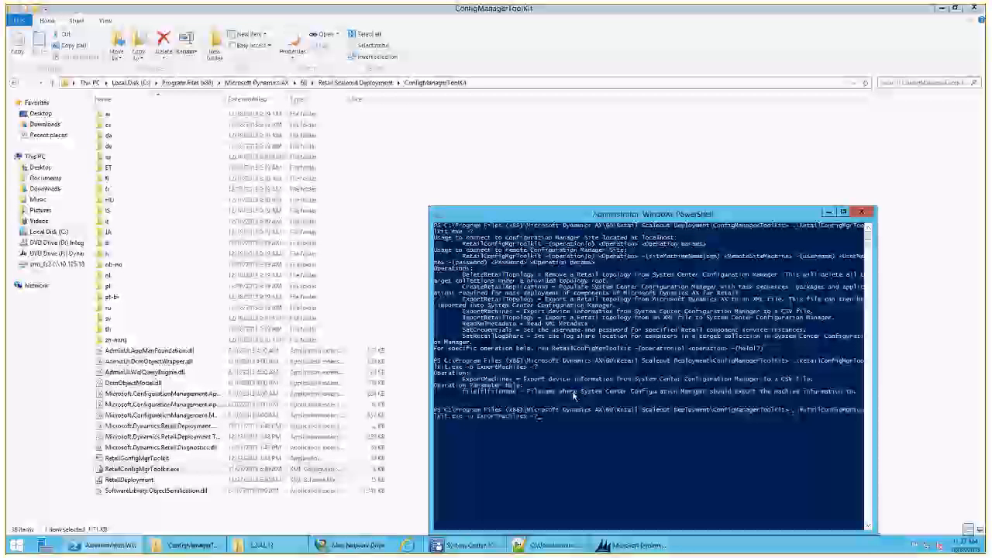
{"action": "key", "text": "BackSpace"}
{"action": "key", "text": "BackSpace"}
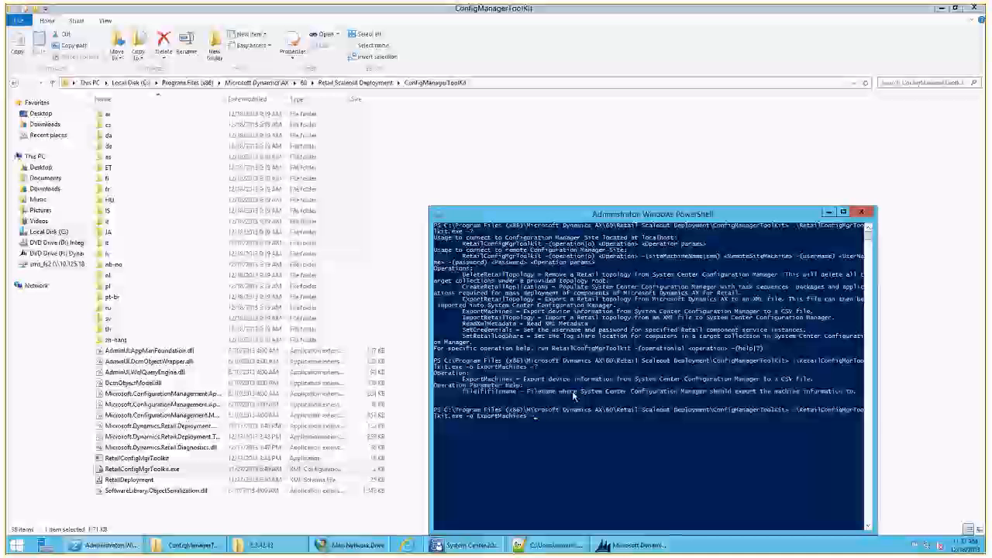
{"action": "type", "text": "-f C:\\"}
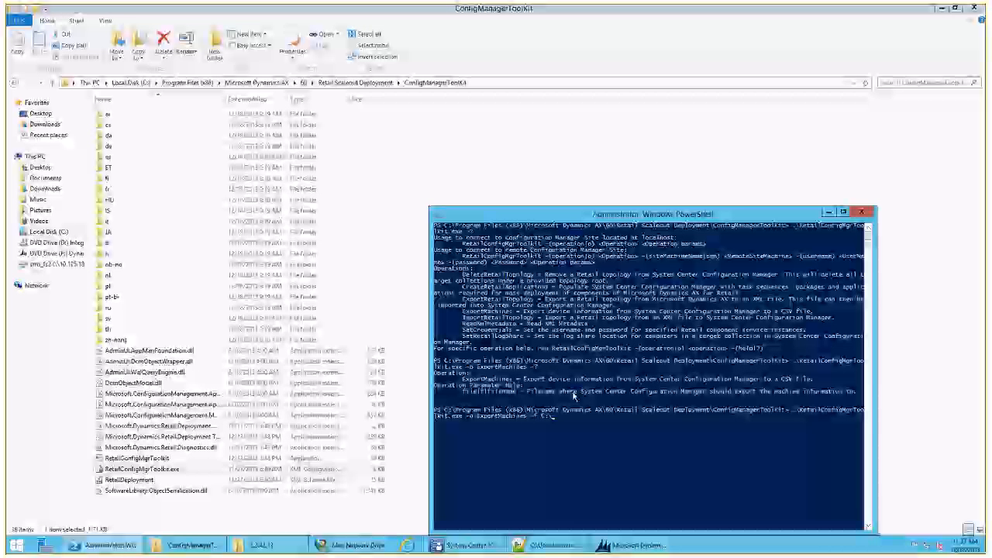
{"action": "type", "text": "users\\"}
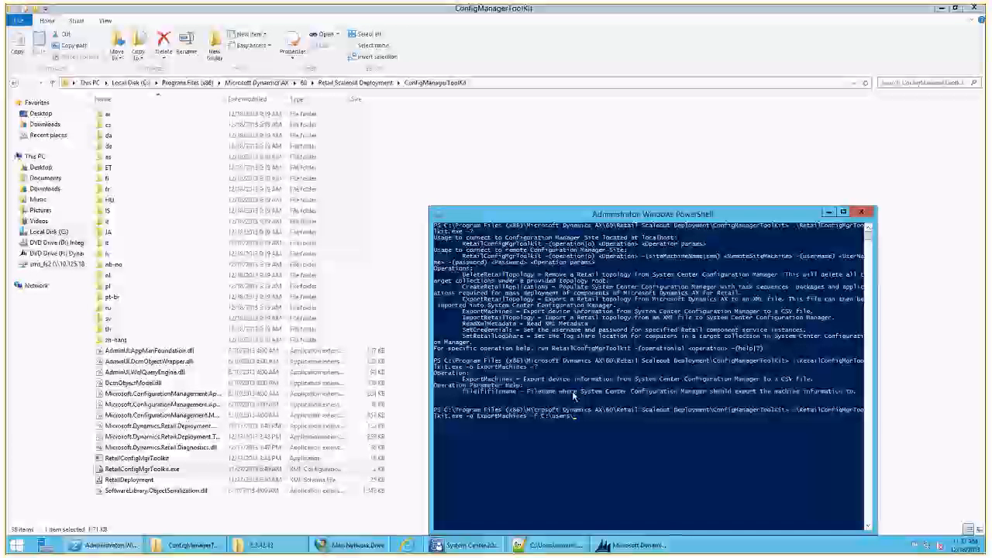
{"action": "type", "text": "download"}
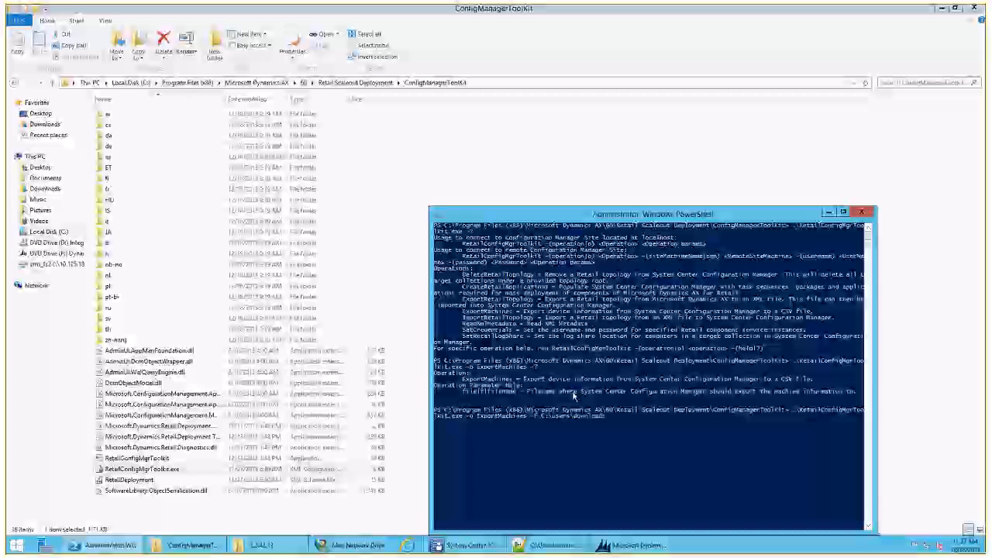
{"action": "type", "text": "s\\aa"}
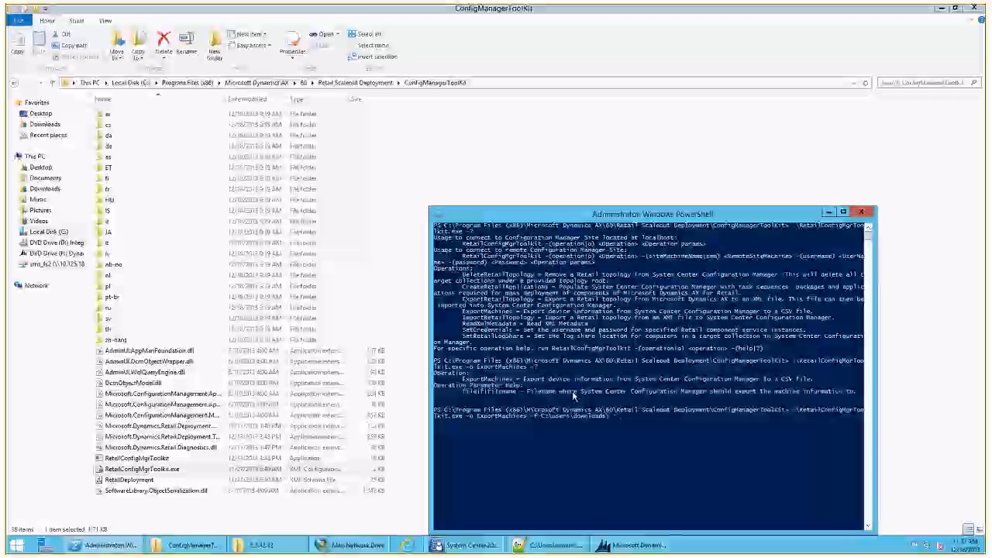
{"action": "key", "text": "BackSpace"}
{"action": "key", "text": "BackSpace"}
{"action": "key", "text": "BackSpace"}
{"action": "key", "text": "BackSpace"}
{"action": "key", "text": "BackSpace"}
{"action": "key", "text": "BackSpace"}
{"action": "key", "text": "BackSpace"}
{"action": "key", "text": "BackSpace"}
{"action": "key", "text": "BackSpace"}
{"action": "key", "text": "BackSpace"}
{"action": "key", "text": "BackSpace"}
{"action": "key", "text": "BackSpace"}
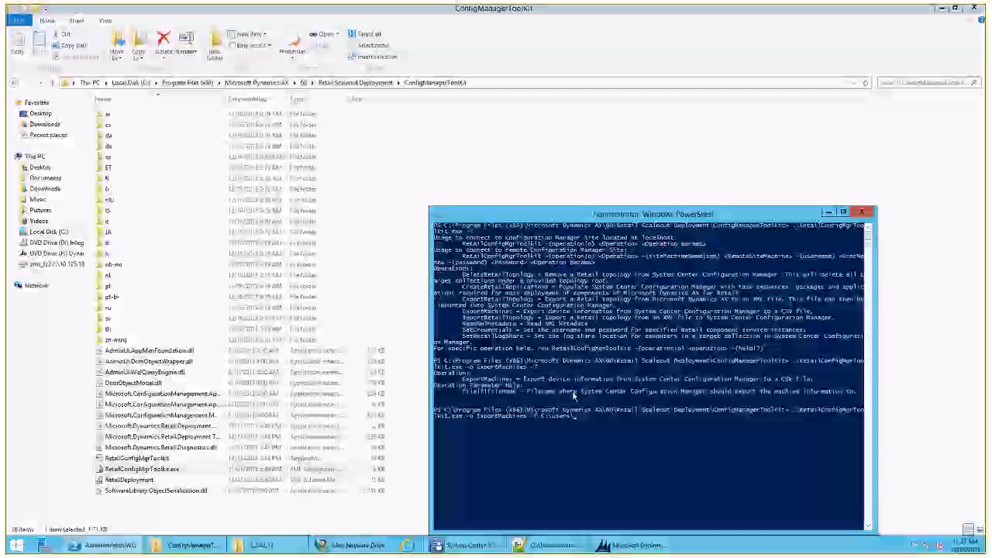
{"action": "type", "text": "aamiral\\"}
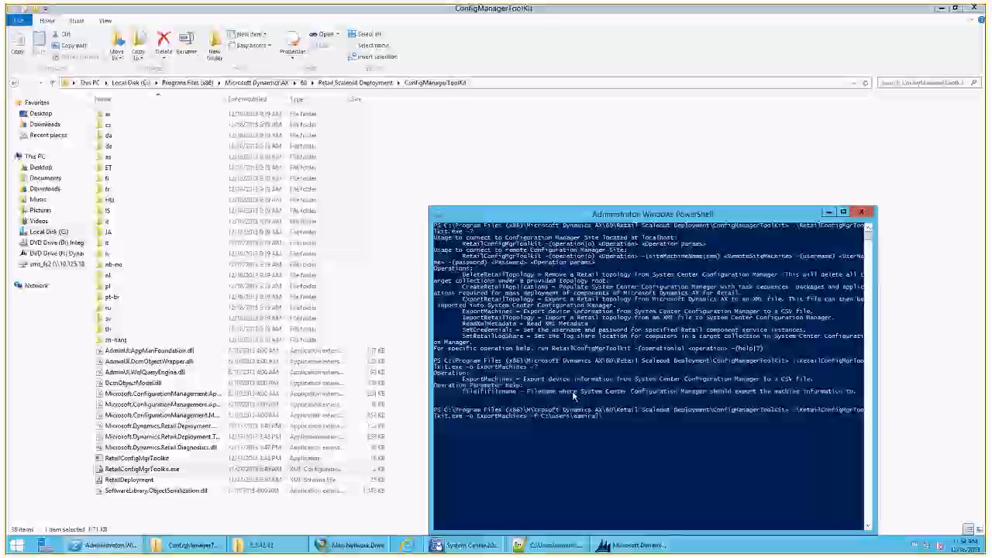
{"action": "type", "text": "downloads\\"}
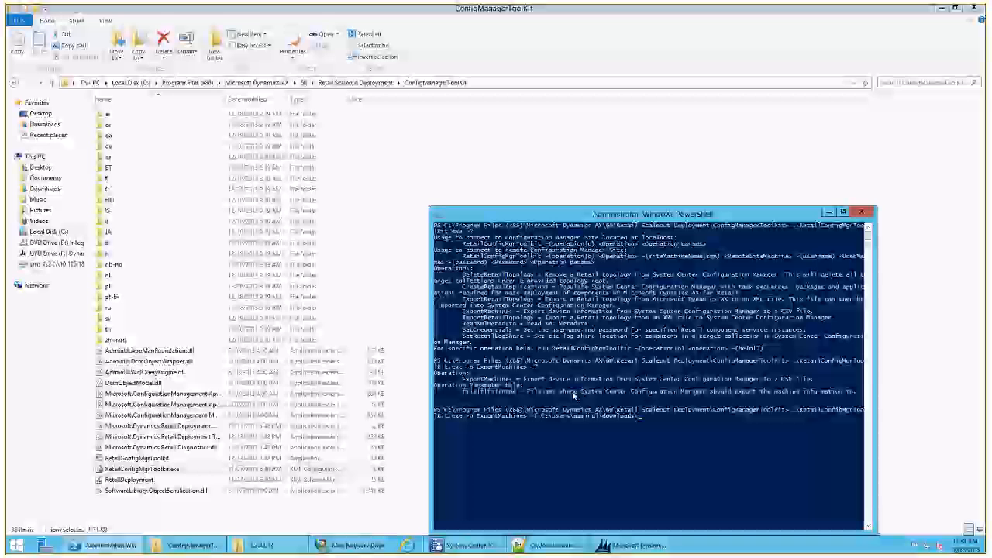
{"action": "type", "text": "cTPMachines.csv"}
{"action": "key", "text": "Return"}
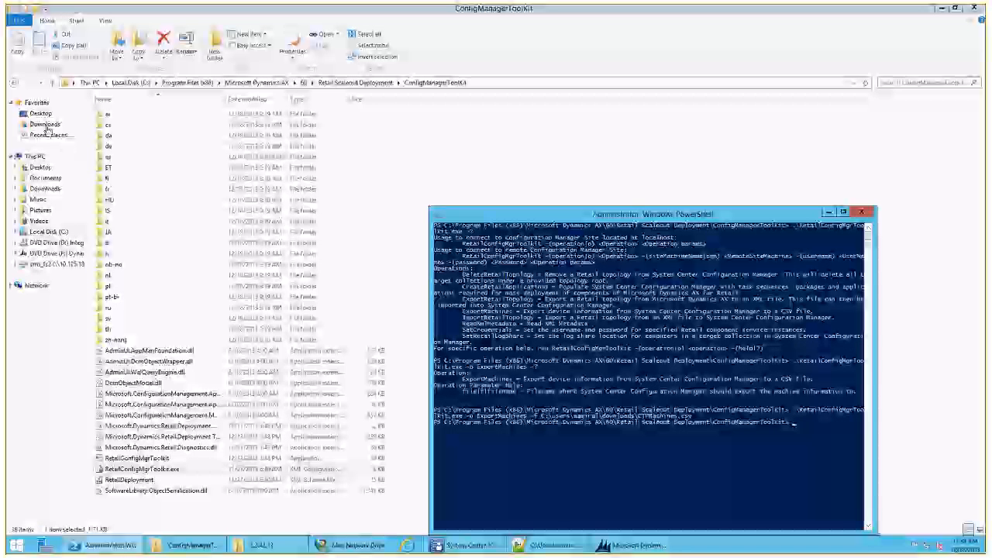
- Go to the Downloads folder and open the exported CTPMachines CSV file in Excel
{"action": "left_click", "coordinate": [45, 125]}
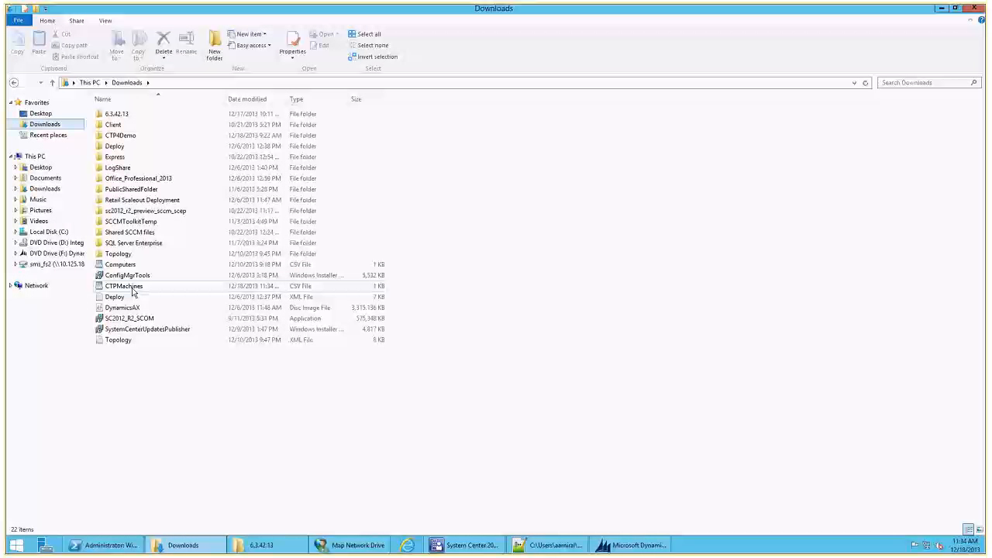
{"action": "left_click", "coordinate": [133, 292]}
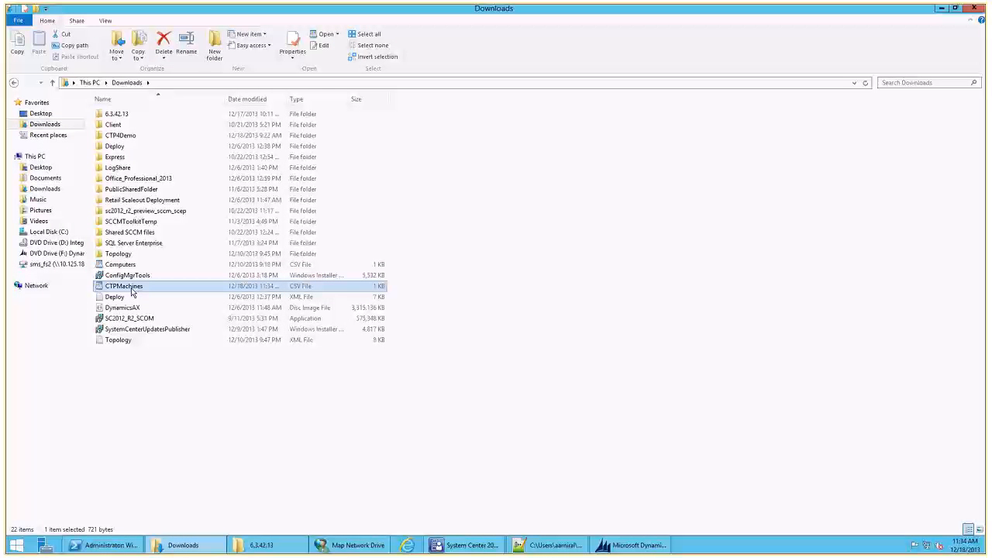
{"action": "right_click", "coordinate": [134, 292]}
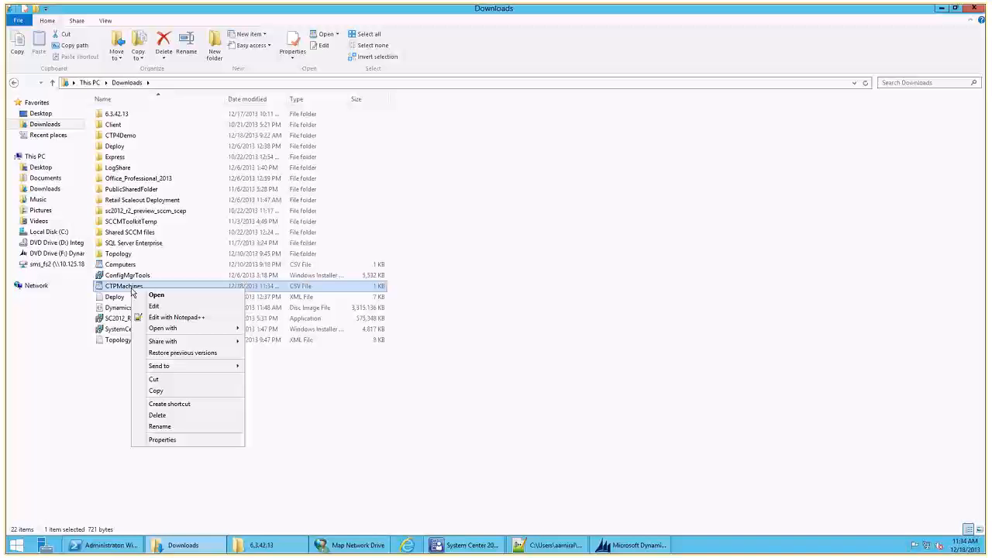
{"action": "mouse_move", "coordinate": [225, 328]}
{"action": "left_click", "coordinate": [261, 332]}
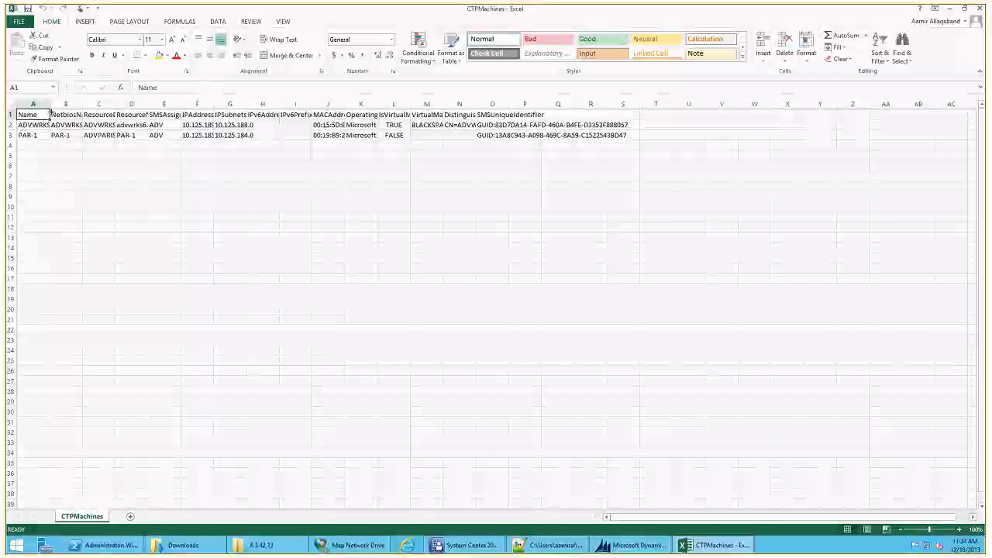
- Auto-fit the Name, ResourceNames, ResourceDomainORWorkgroup, MACAddresses and SMSUniqueIdentifier columns of the CTPMachines sheet to their contents
{"action": "double_click", "coordinate": [49, 104]}
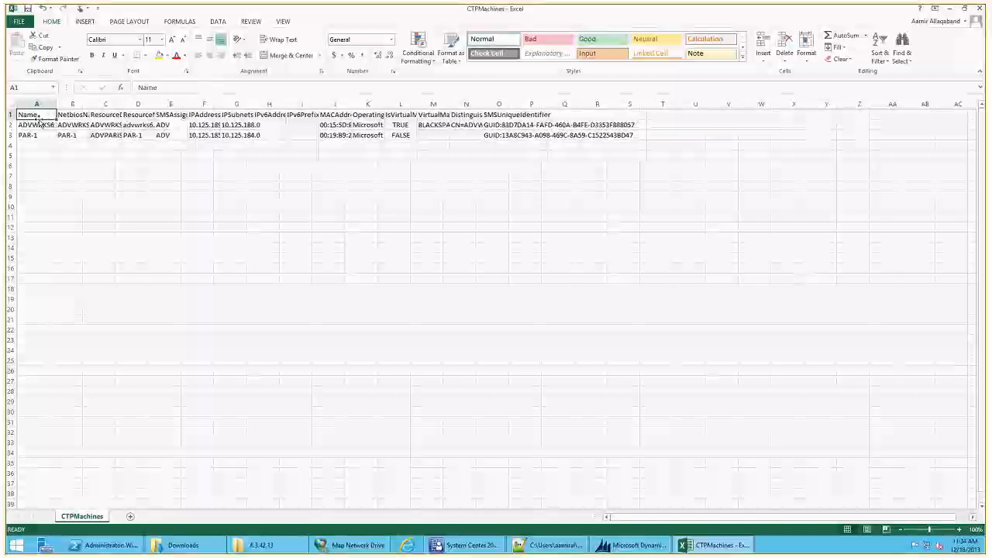
{"action": "double_click", "coordinate": [155, 106]}
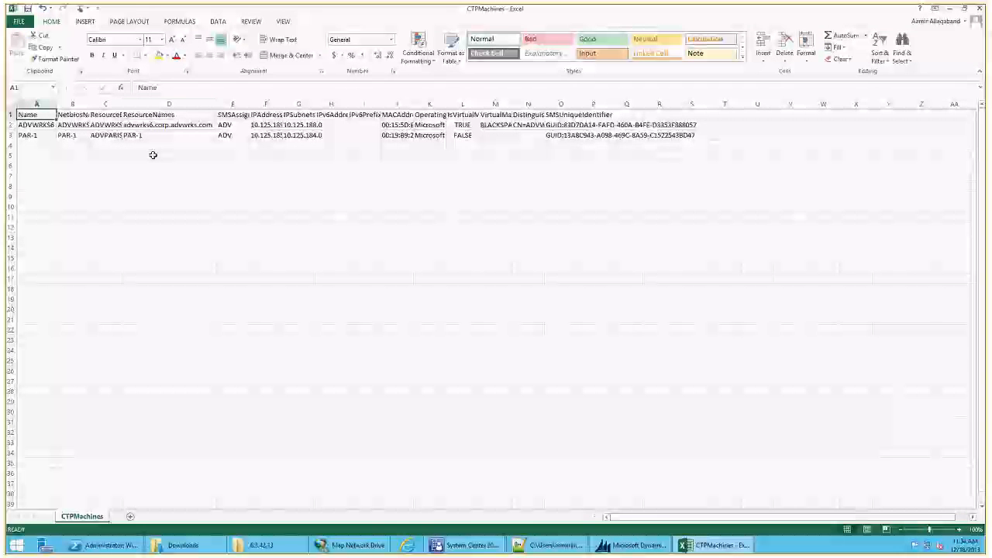
{"action": "double_click", "coordinate": [122, 103]}
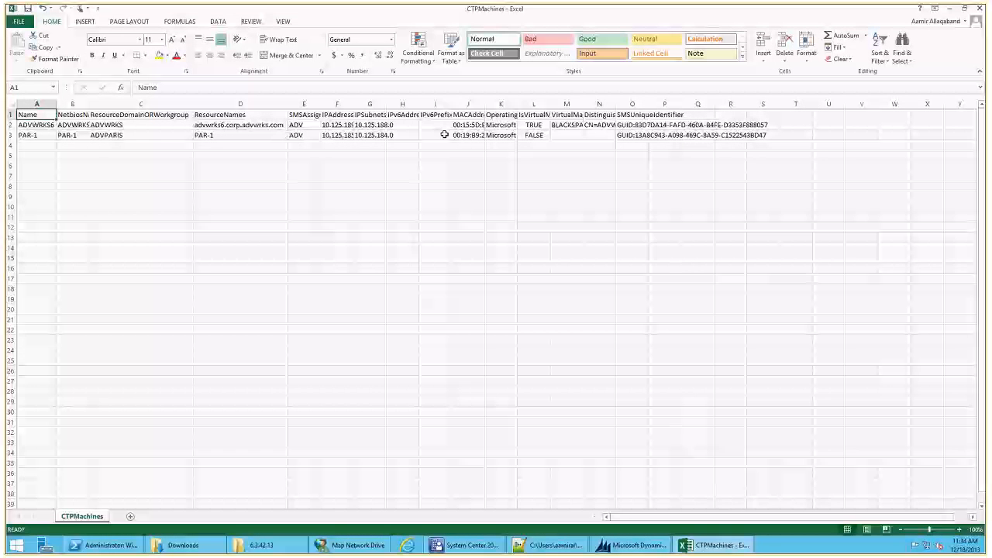
{"action": "double_click", "coordinate": [484, 105]}
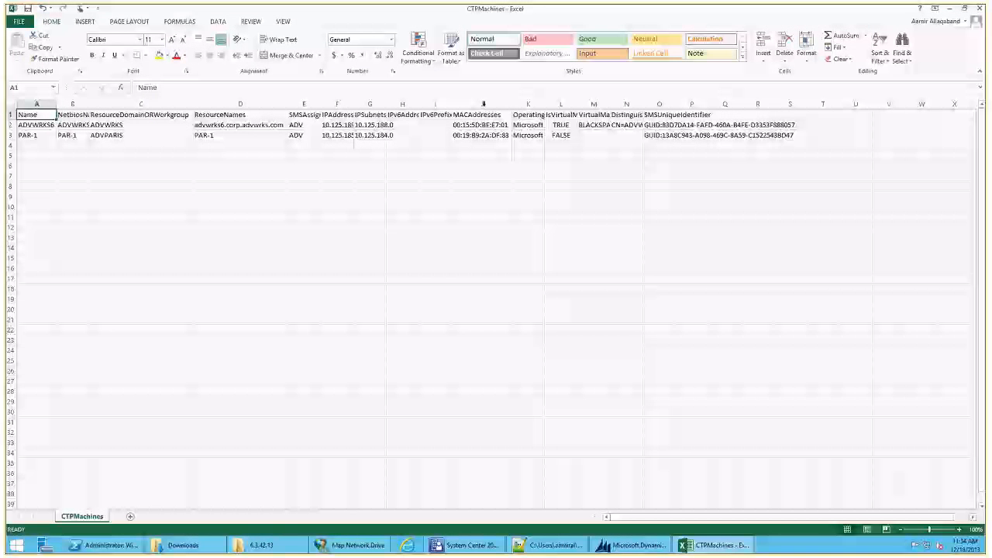
{"action": "double_click", "coordinate": [675, 104]}
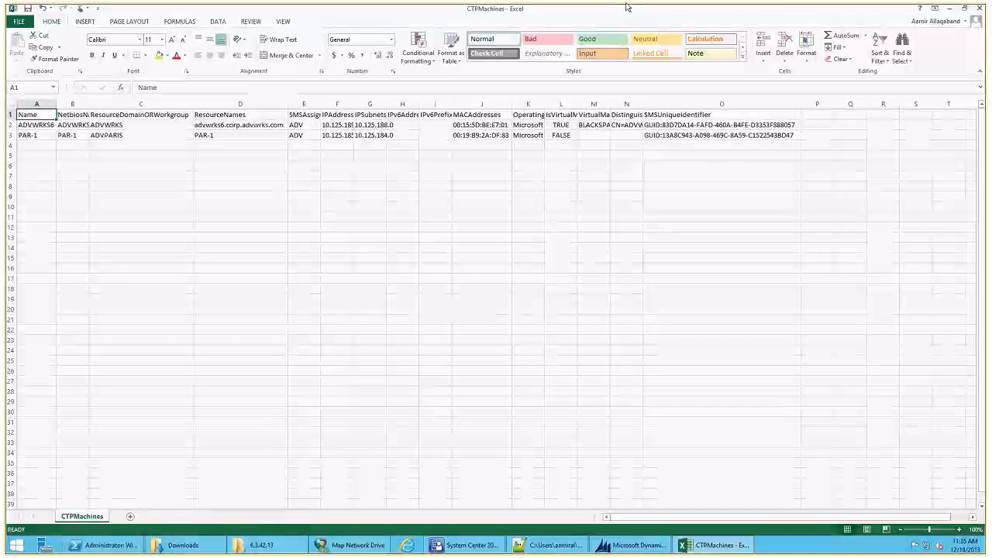
- In Microsoft Dynamics AX, open the Computers list under Retail mass-deployment's target computers and export it to Microsoft Excel
{"action": "mouse_move", "coordinate": [626, 8]}
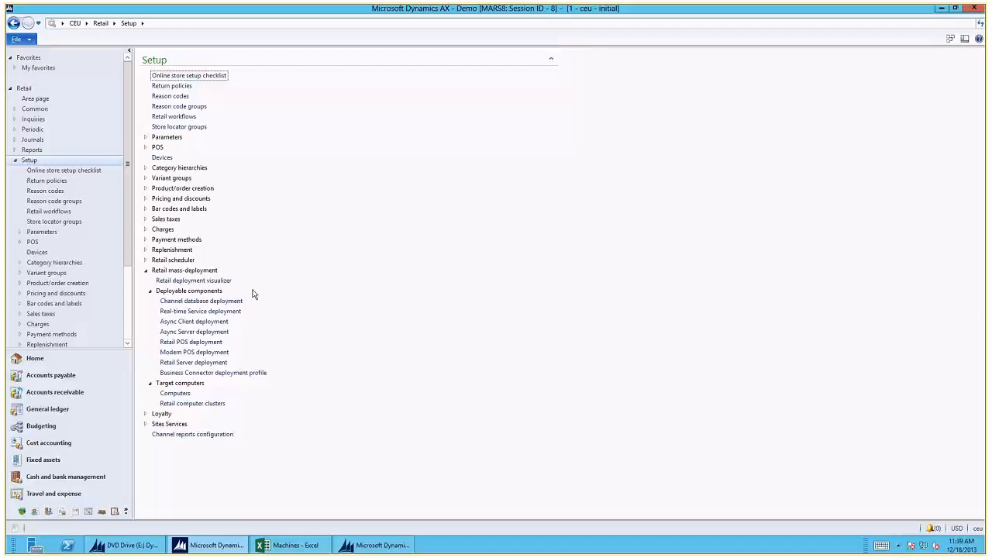
{"action": "left_click", "coordinate": [151, 292]}
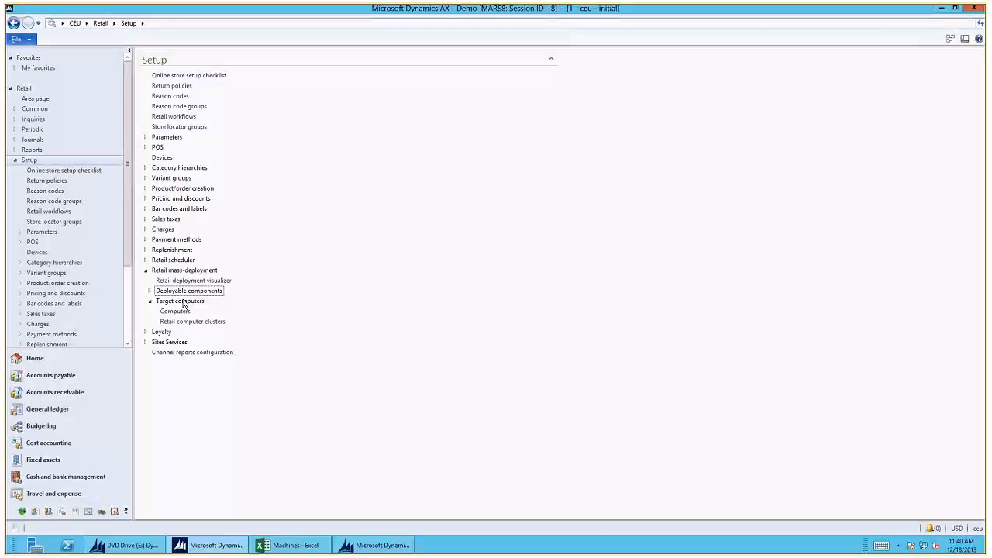
{"action": "left_click", "coordinate": [184, 313]}
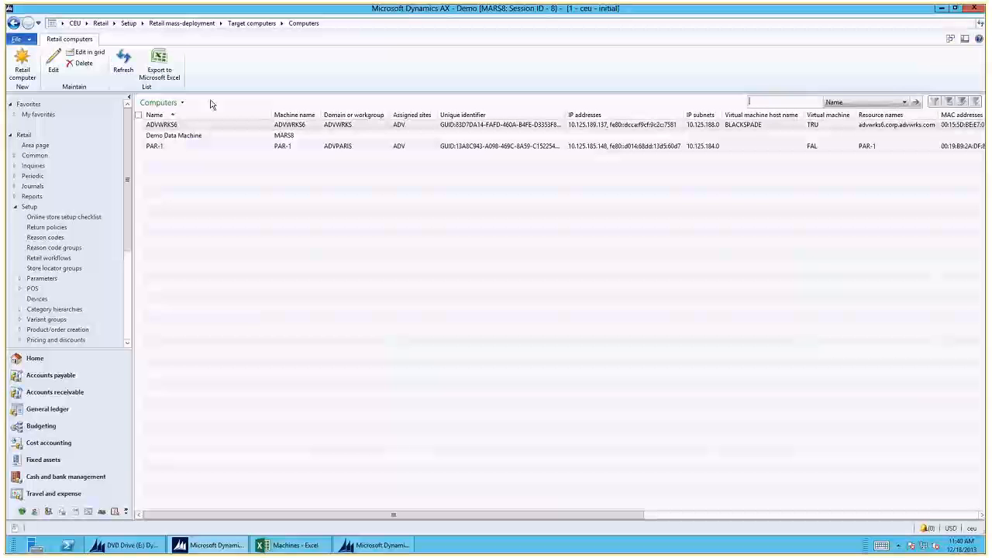
{"action": "left_click", "coordinate": [163, 71]}
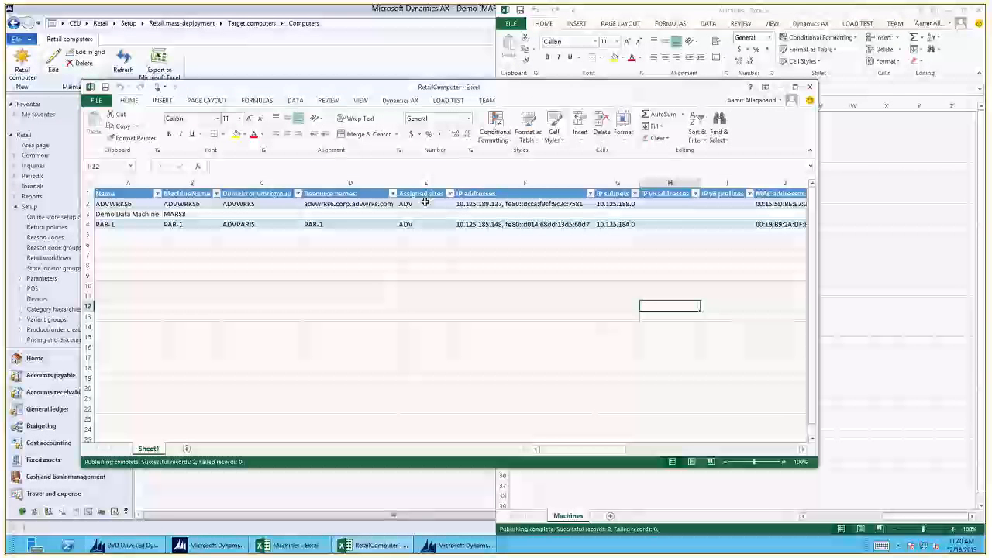
- Add blank Dynamics AX rows below PAR-1 in the RetailComputer table, extending it down to row 11
{"action": "double_click", "coordinate": [402, 88]}
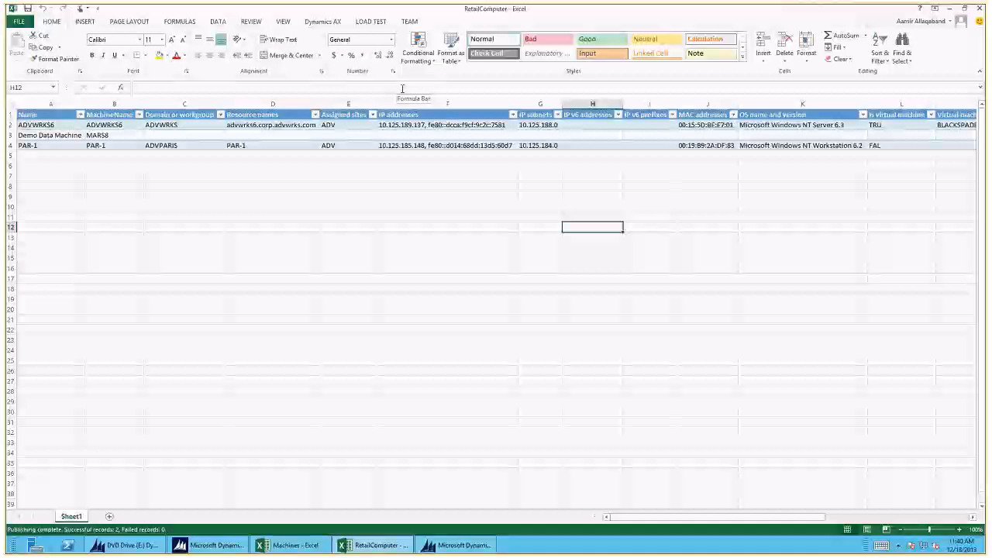
{"action": "left_click", "coordinate": [330, 24]}
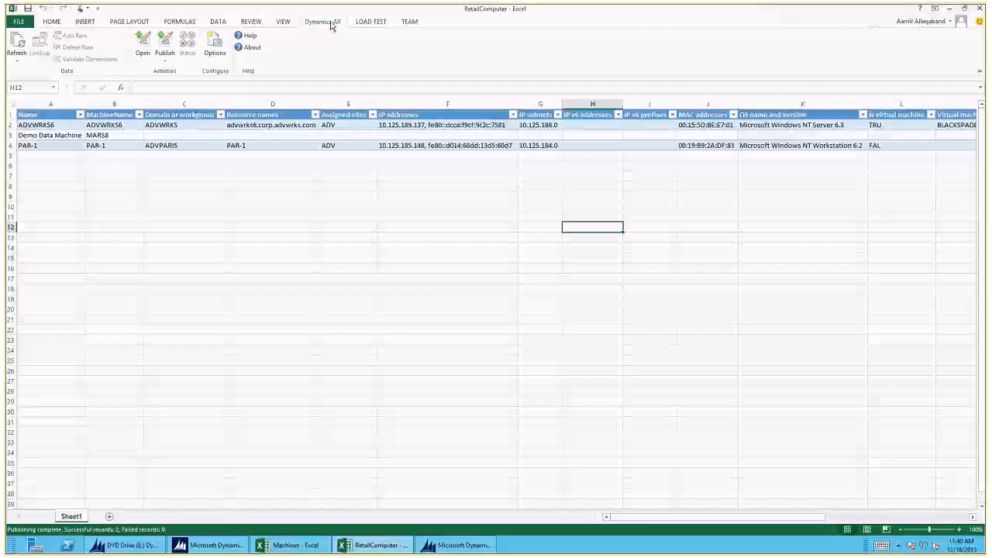
{"action": "left_click", "coordinate": [71, 145]}
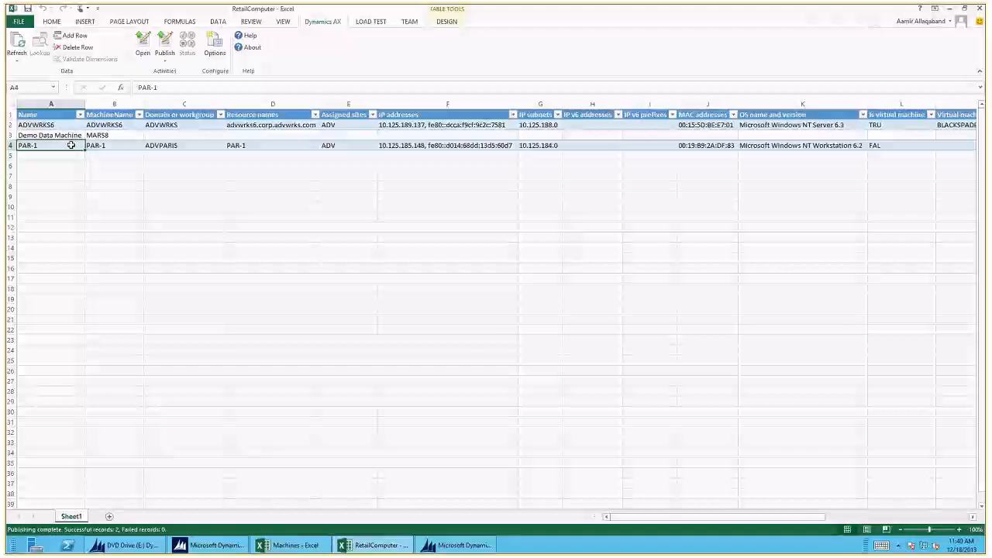
{"action": "left_click", "coordinate": [76, 35]}
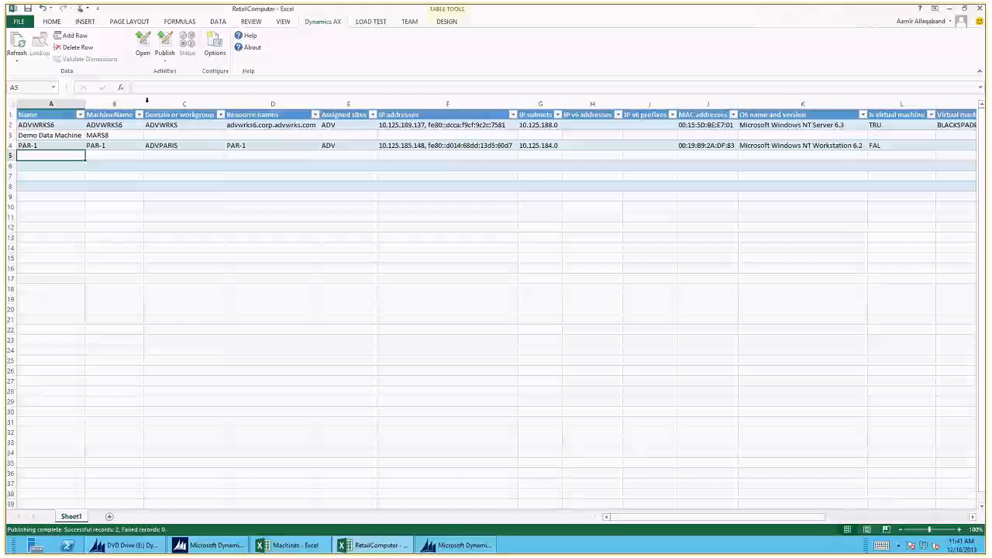
{"action": "left_click", "coordinate": [82, 37]}
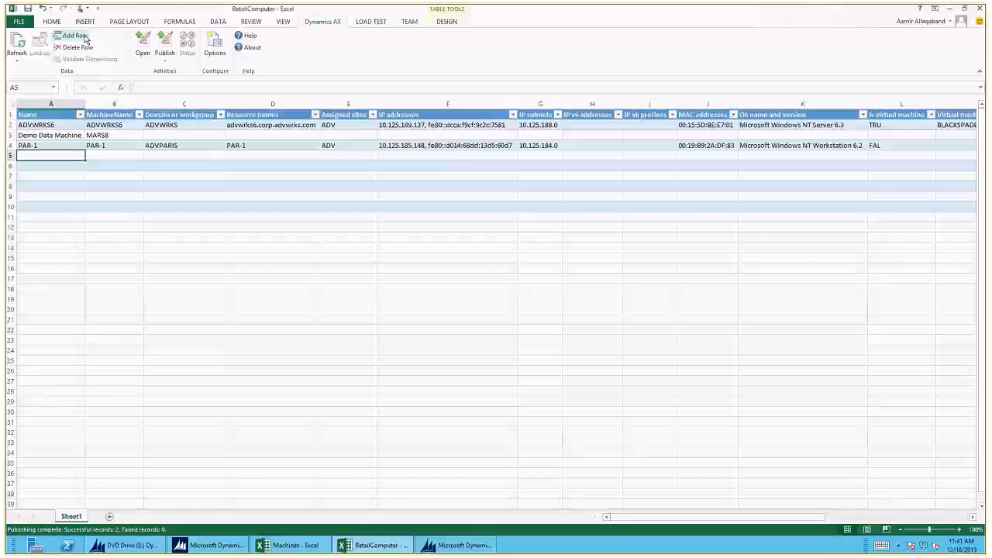
- Select rows 2 to 9 of the Machines workbook, then return to cell A5 in the RetailComputer workbook
{"action": "left_click", "coordinate": [306, 548]}
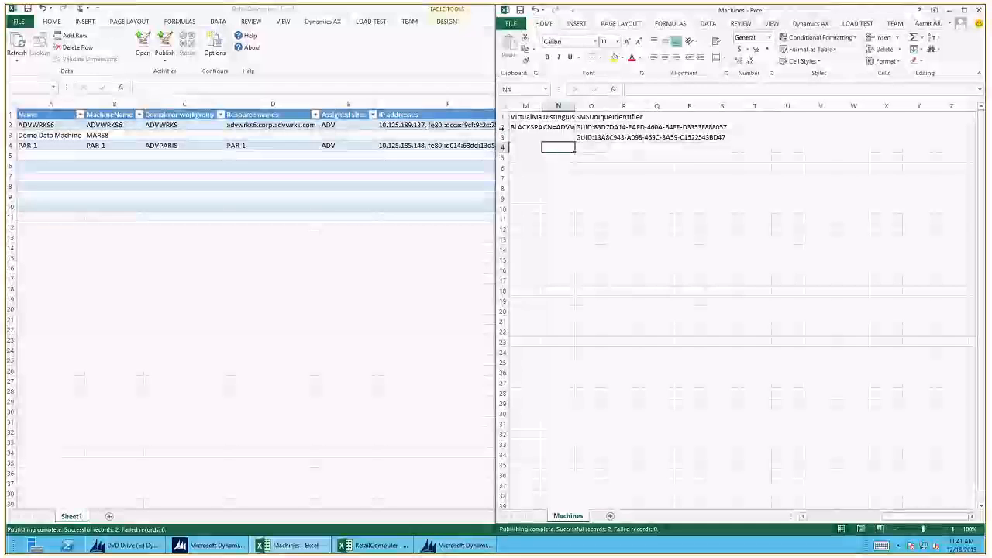
{"action": "left_click_drag", "start_coordinate": [502, 127], "coordinate": [503, 199]}
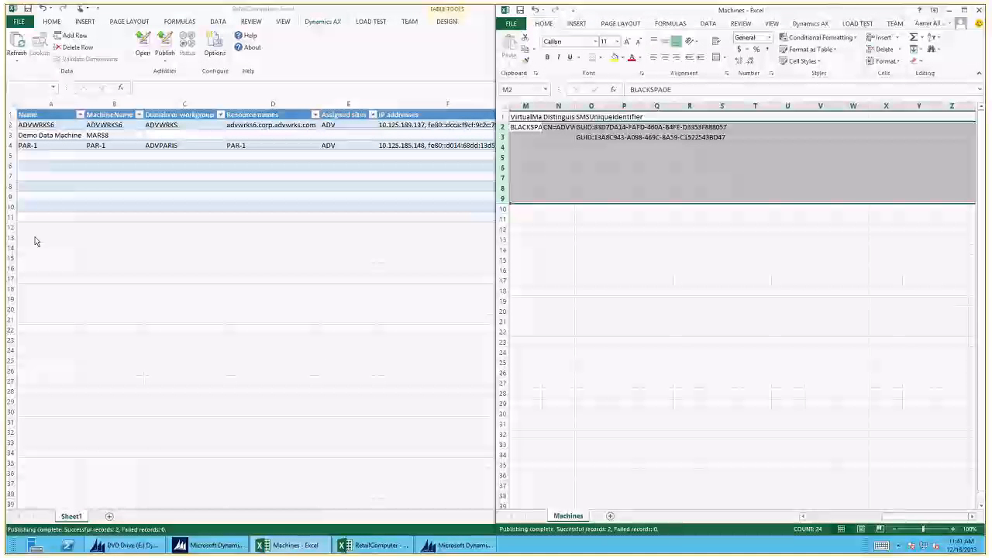
{"action": "left_click", "coordinate": [39, 156]}
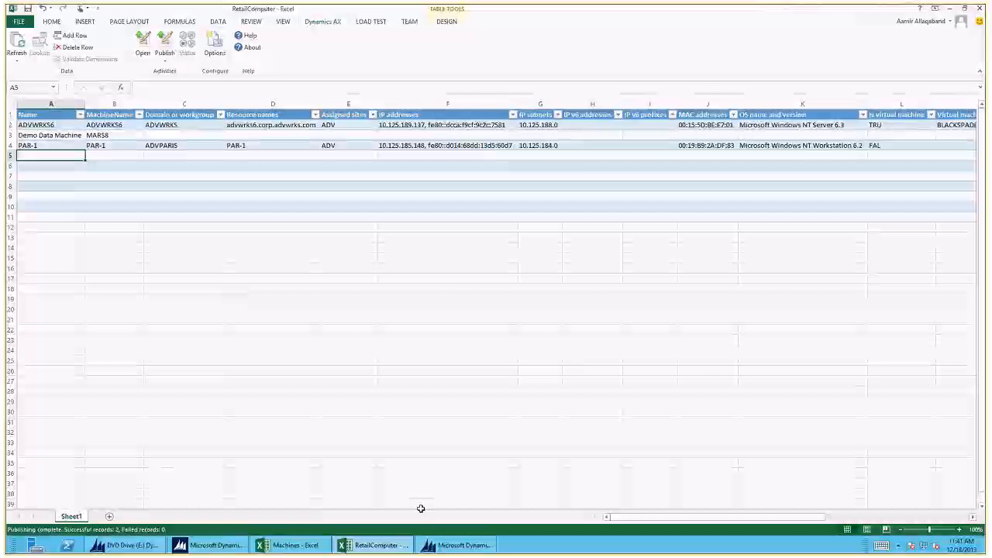
{"action": "left_click", "coordinate": [458, 545]}
{"action": "left_click", "coordinate": [457, 545]}
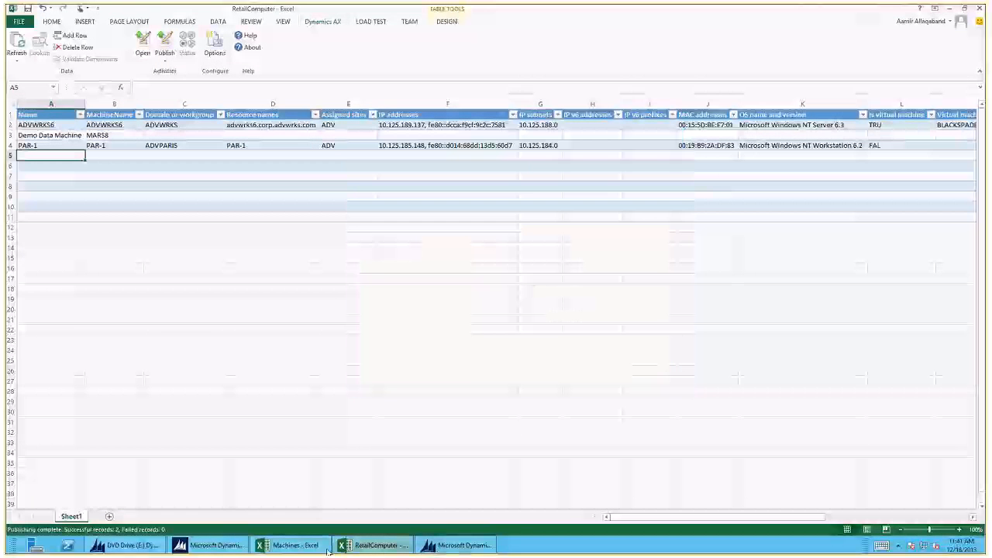
{"action": "left_click", "coordinate": [226, 546]}
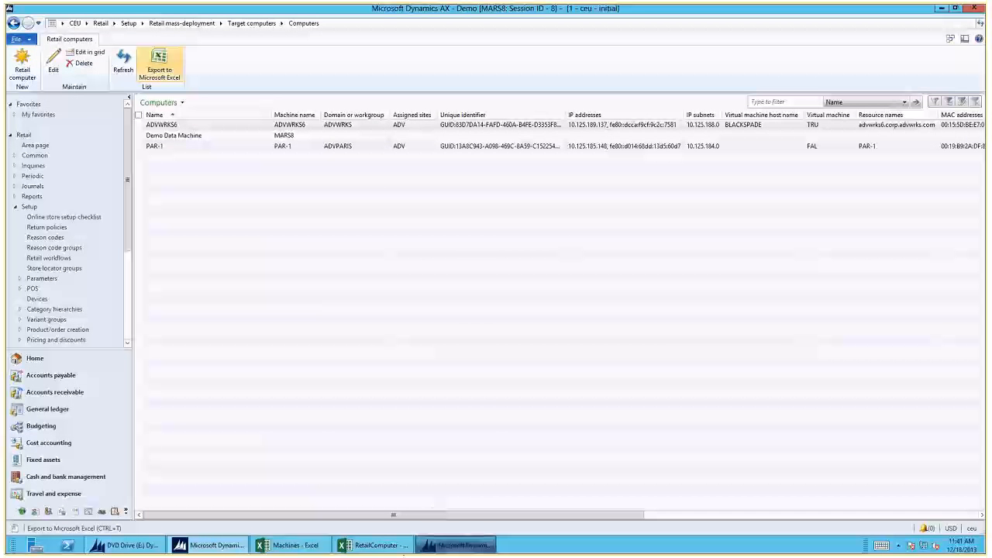
{"action": "left_click", "coordinate": [385, 547]}
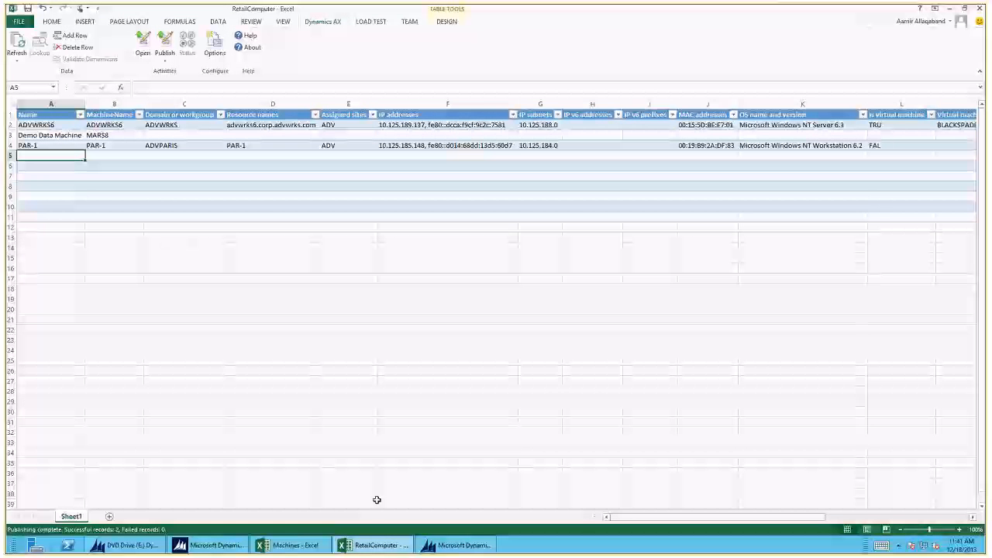
{"action": "left_click", "coordinate": [301, 548]}
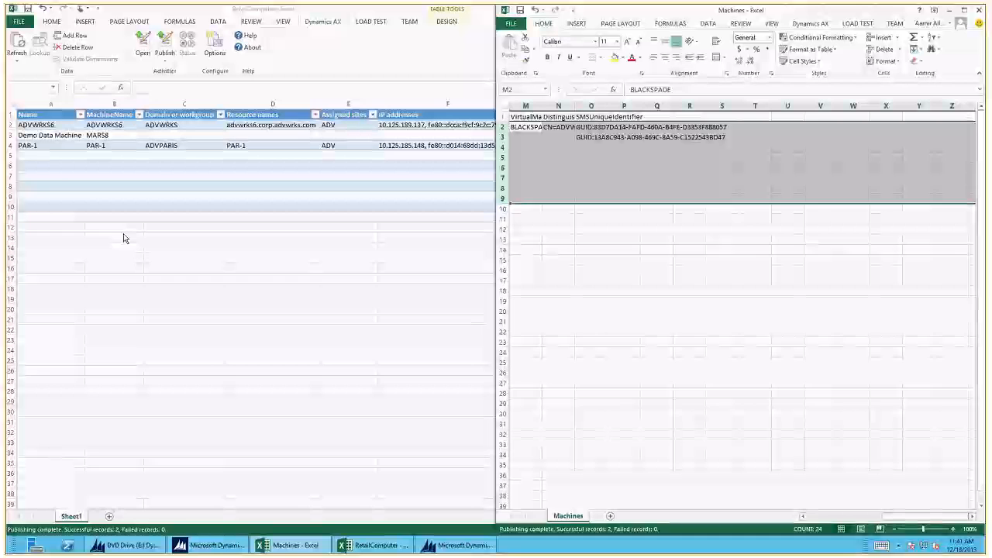
{"action": "left_click", "coordinate": [59, 165]}
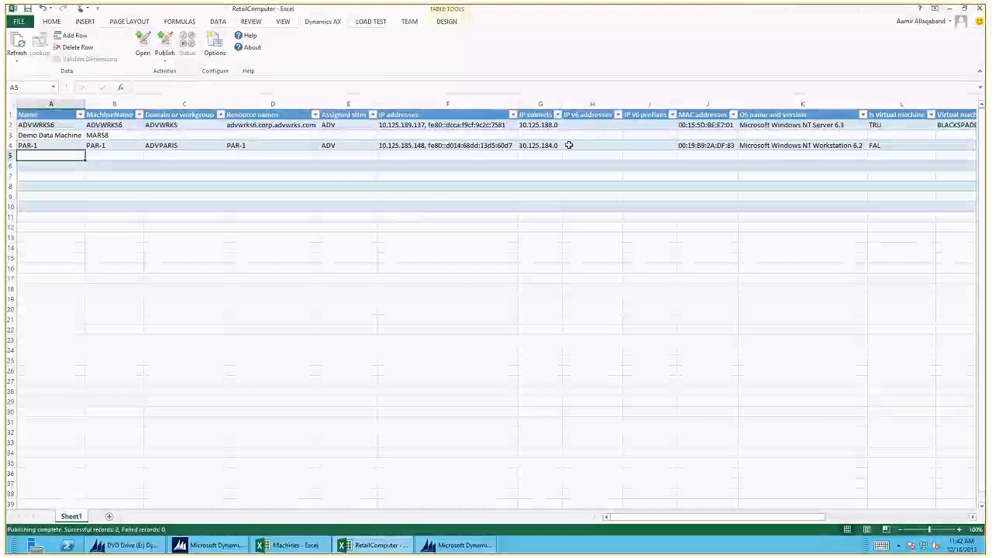
- Close the RetailComputer workbook, discarding its incomplete records and without saving the changes
{"action": "left_click", "coordinate": [979, 9]}
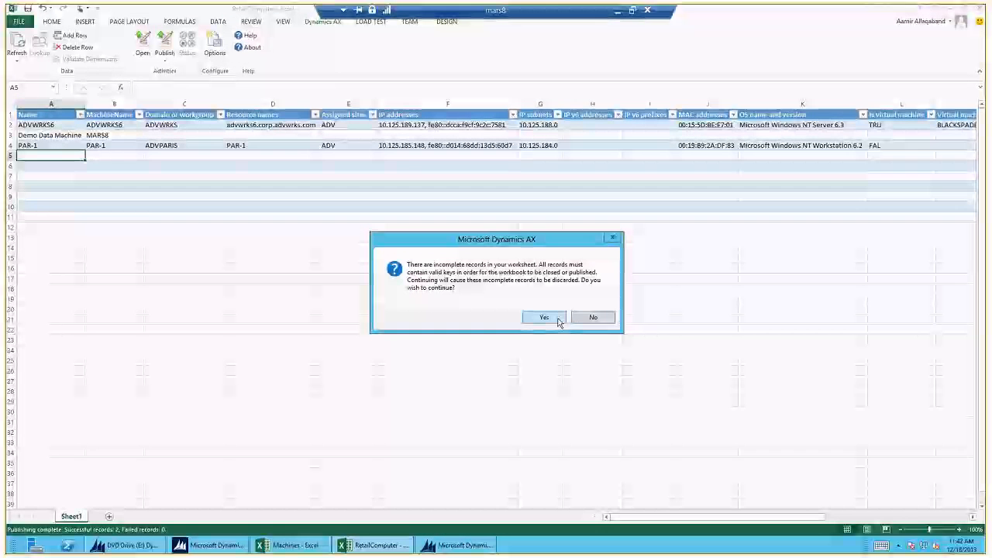
{"action": "left_click", "coordinate": [545, 318]}
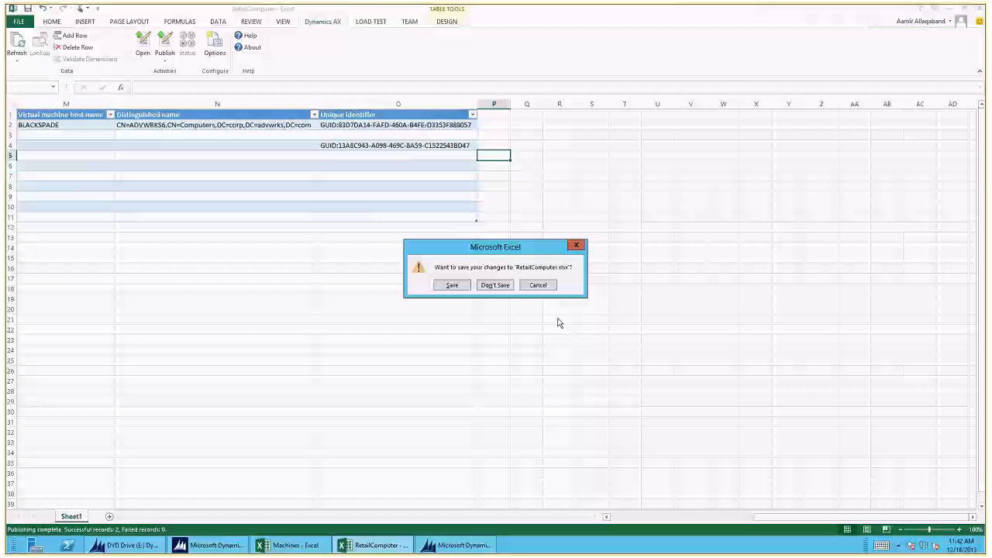
{"action": "left_click", "coordinate": [504, 285]}
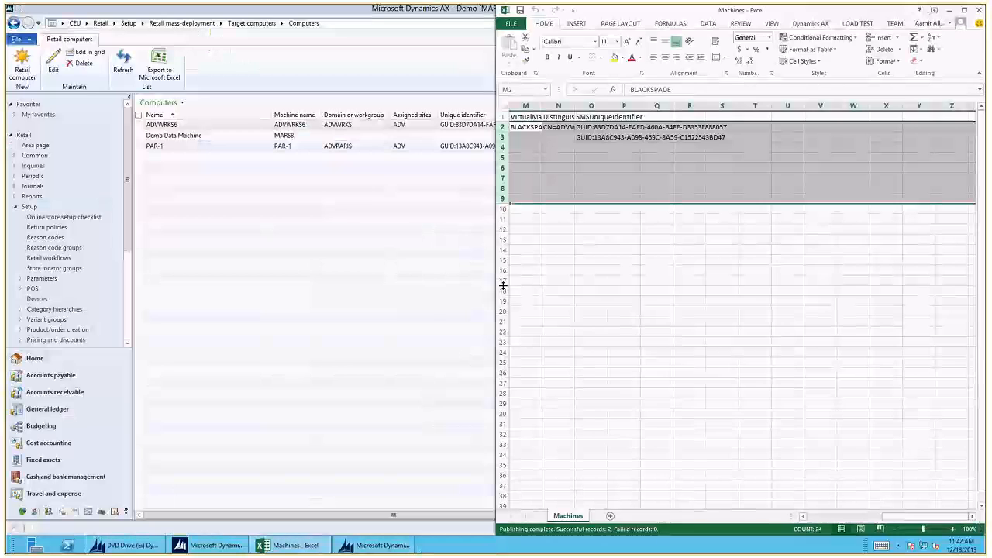
- Open the ADVWRKS6 record from the Dynamics AX Computers list, view its fields in edit mode and close it
{"action": "left_click", "coordinate": [308, 255]}
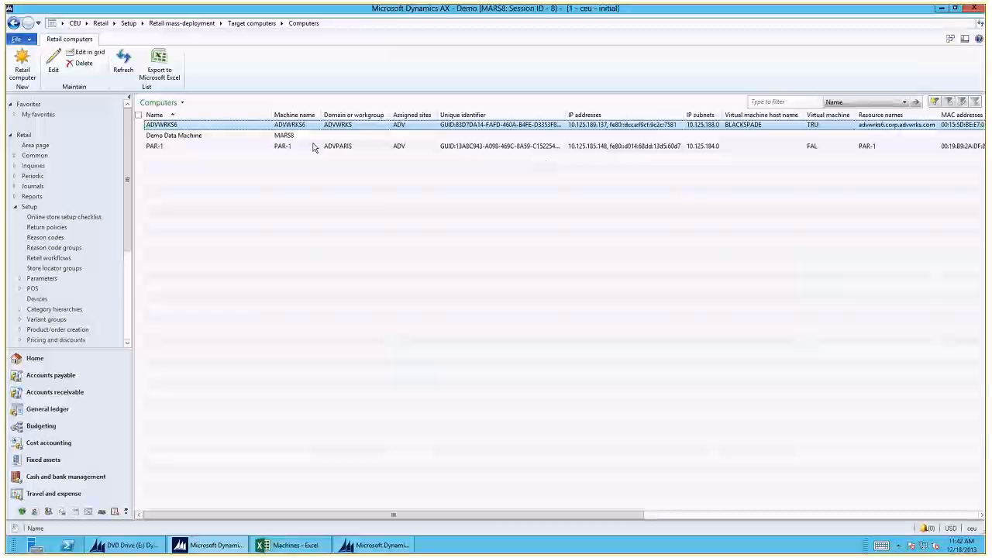
{"action": "double_click", "coordinate": [236, 126]}
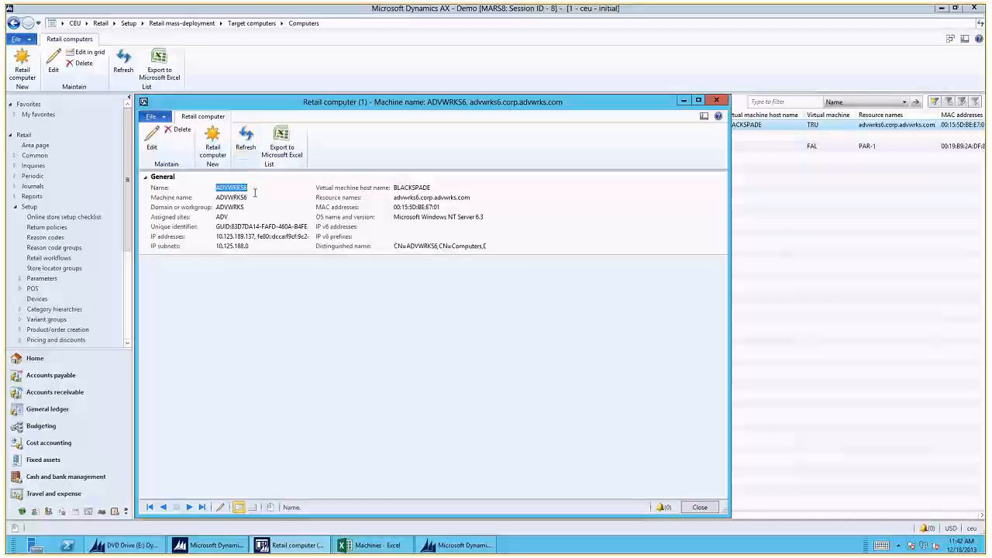
{"action": "left_click", "coordinate": [157, 140]}
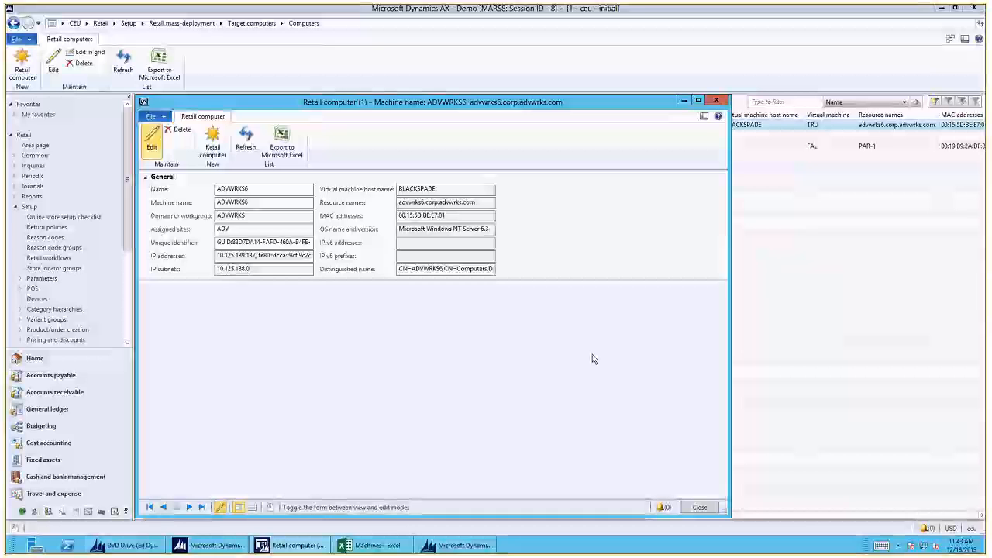
{"action": "key", "text": "Escape"}
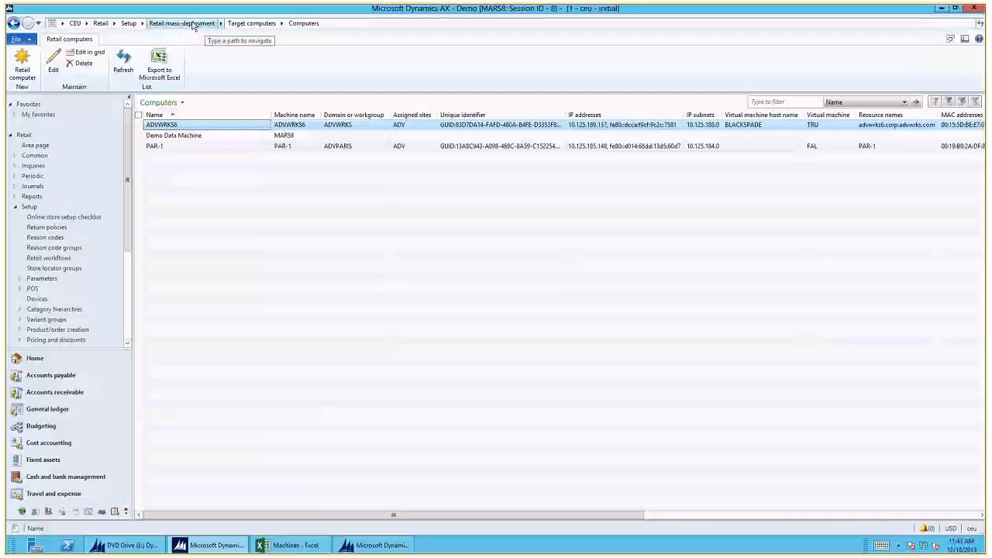
- Open Retail computer clusters under Retail mass-deployment's target computers and view the computers offered for adding without adding any
{"action": "left_click", "coordinate": [192, 24]}
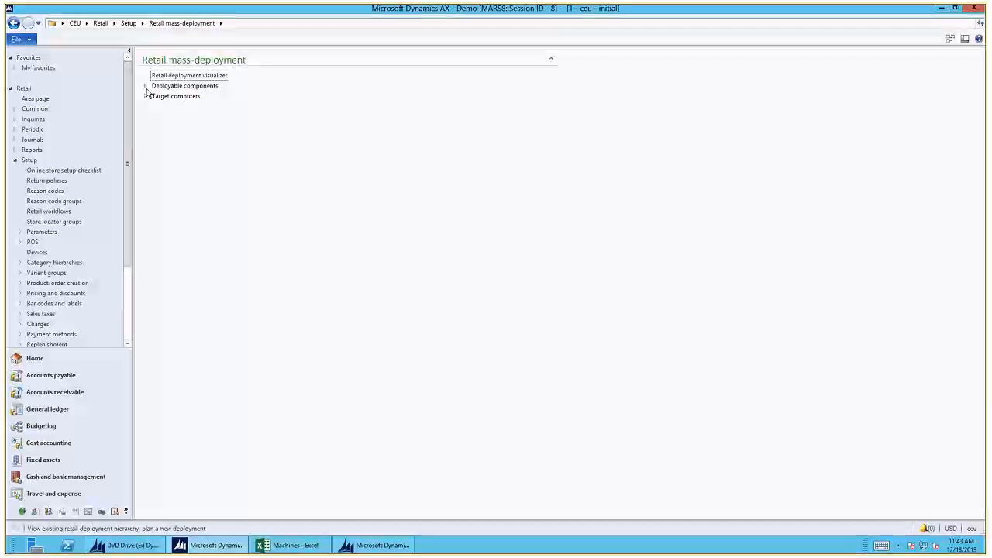
{"action": "left_click", "coordinate": [146, 87]}
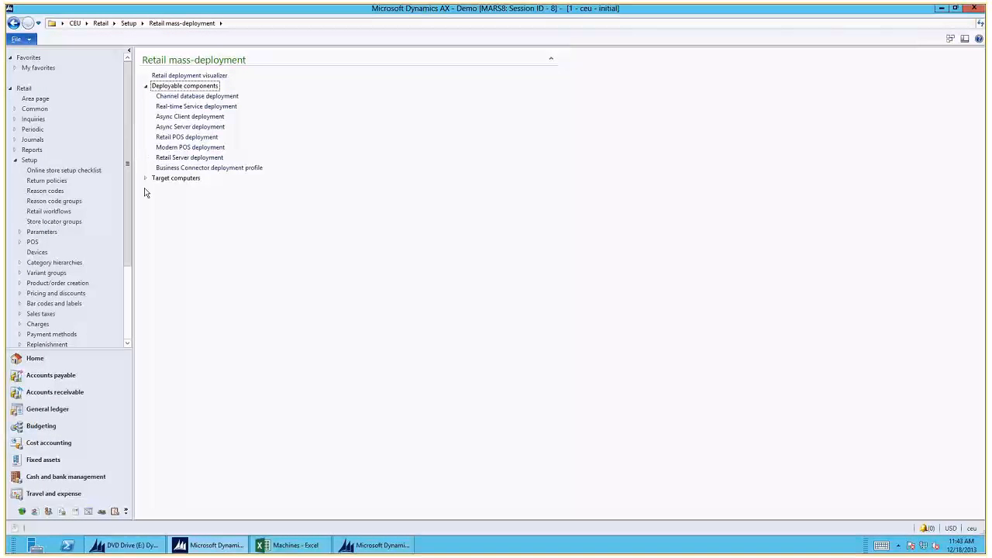
{"action": "left_click", "coordinate": [145, 178]}
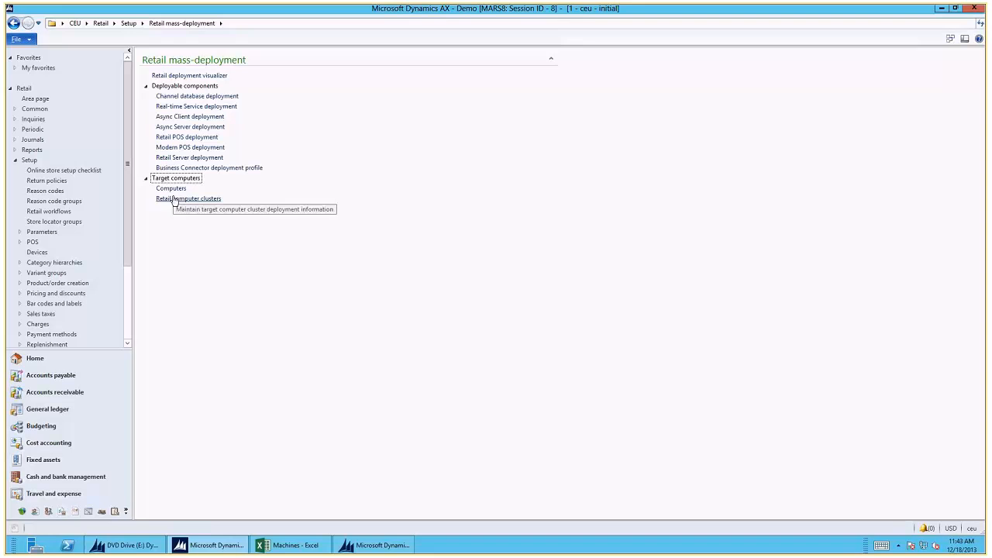
{"action": "left_click", "coordinate": [174, 199]}
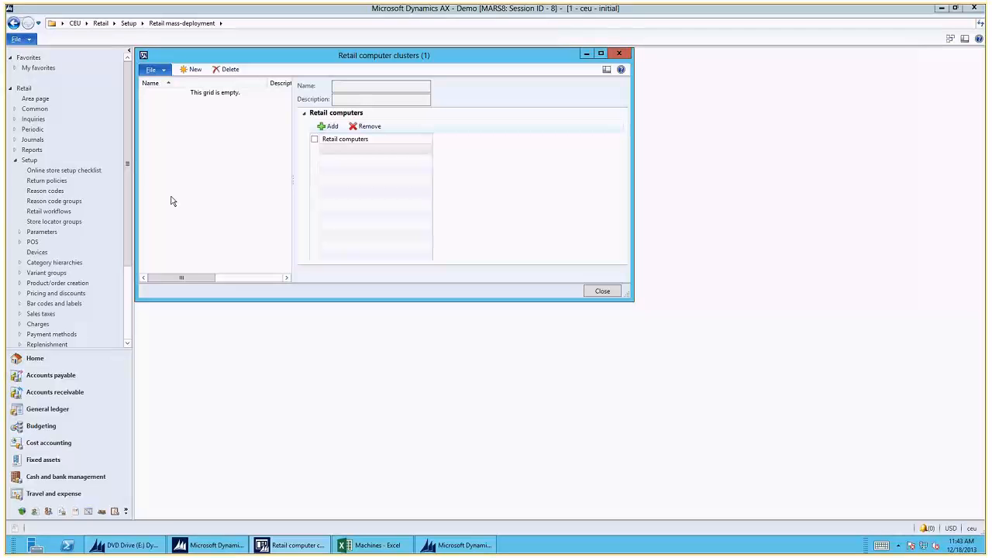
{"action": "left_click", "coordinate": [331, 126]}
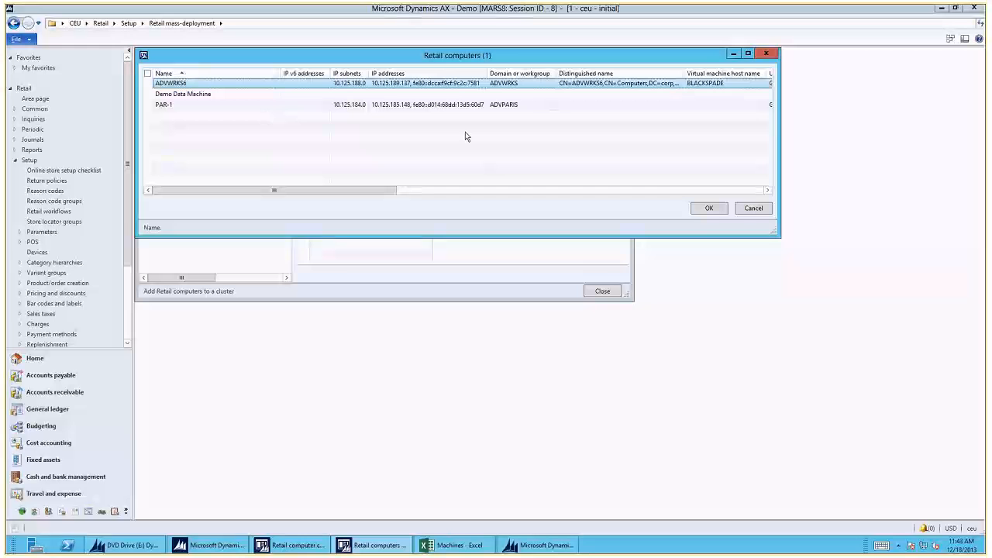
{"action": "left_click", "coordinate": [752, 208]}
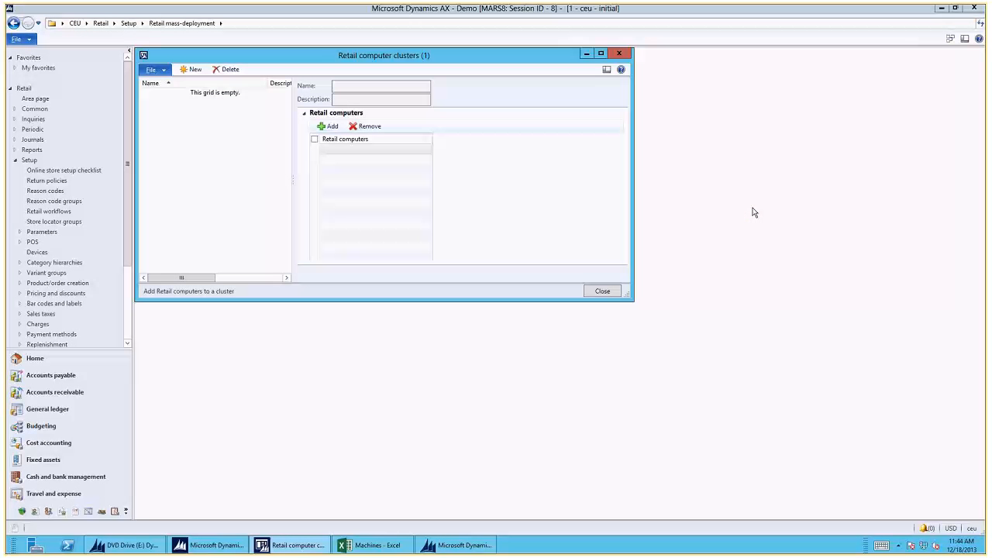
- Create a retail computer cluster named DefaultCluster with the description HQ CLuster
{"action": "left_click", "coordinate": [192, 69]}
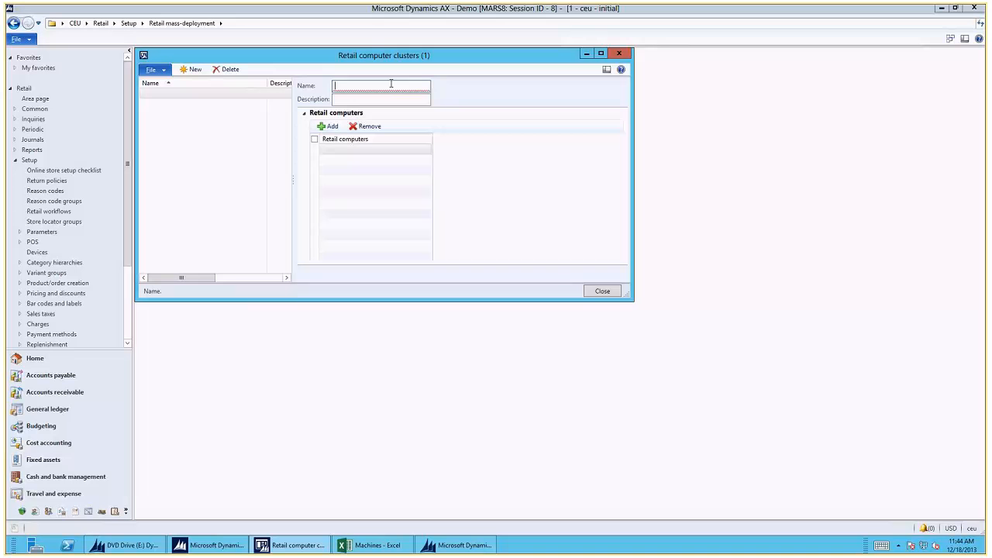
{"action": "type", "text": "DefaultCluster"}
{"action": "key", "text": "Tab"}
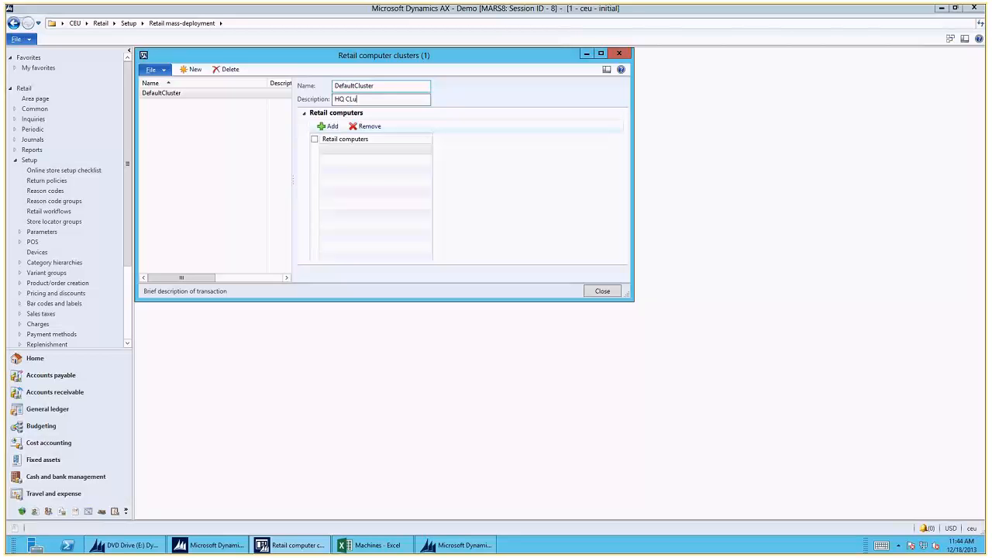
- Add the retail computers PAR-1 and Demo Data Machine to DefaultCluster
{"action": "left_click", "coordinate": [327, 128]}
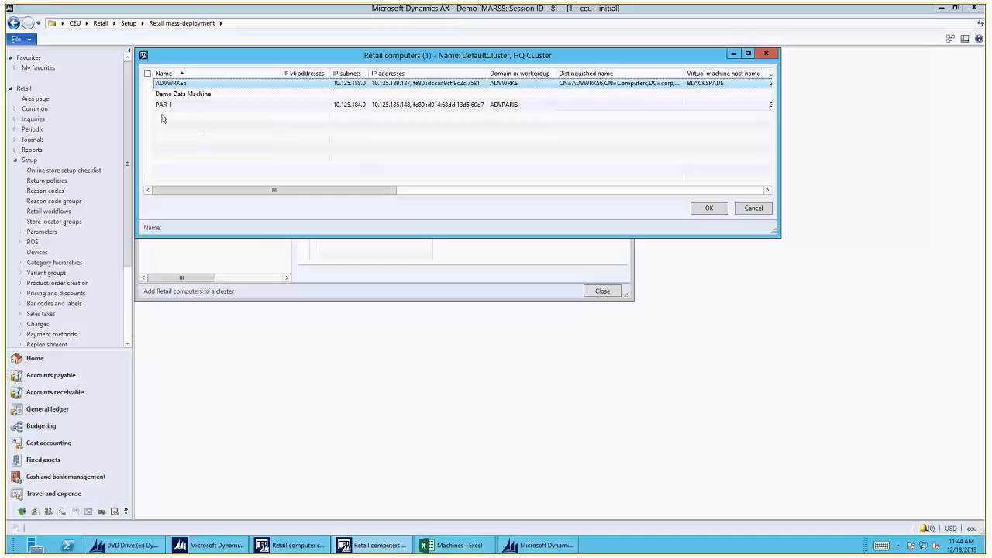
{"action": "left_click", "coordinate": [148, 106]}
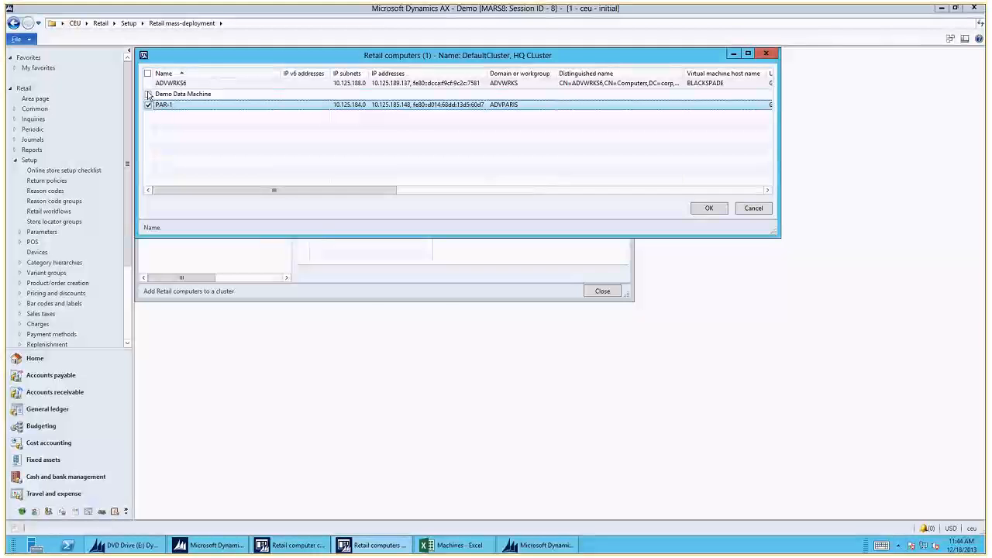
{"action": "left_click", "coordinate": [148, 94]}
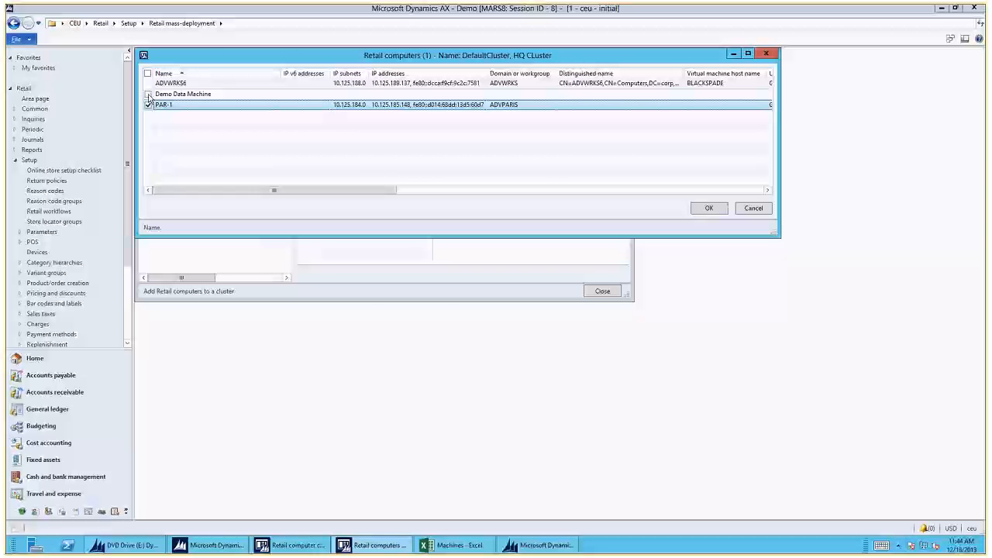
{"action": "left_click", "coordinate": [707, 207]}
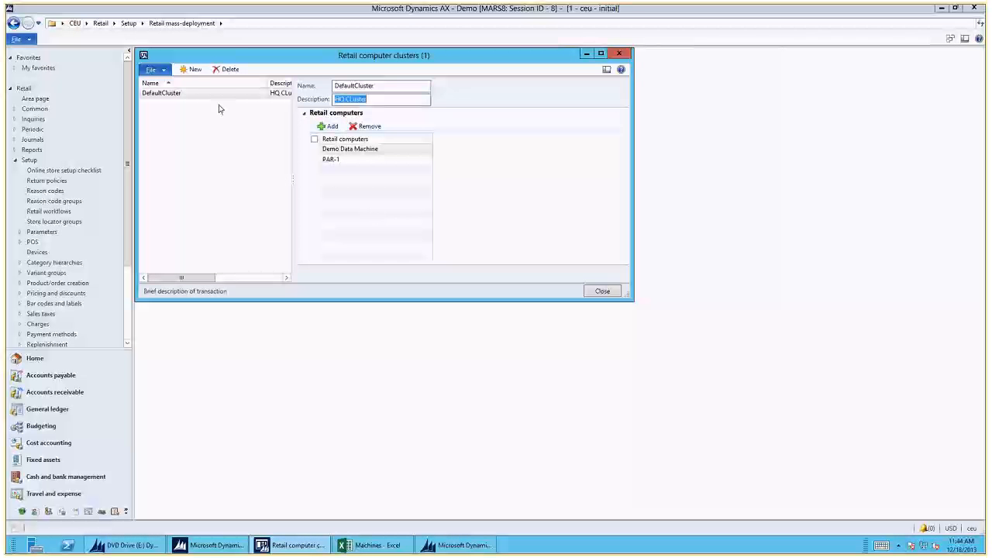
- Create a second retail computer cluster named BackupCLuster
{"action": "left_click", "coordinate": [191, 69]}
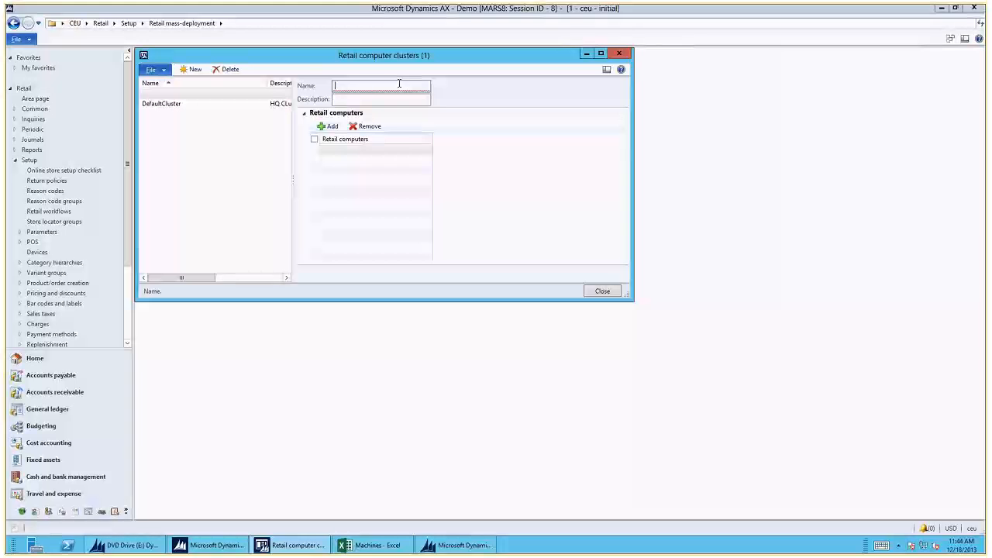
{"action": "type", "text": "Backup"}
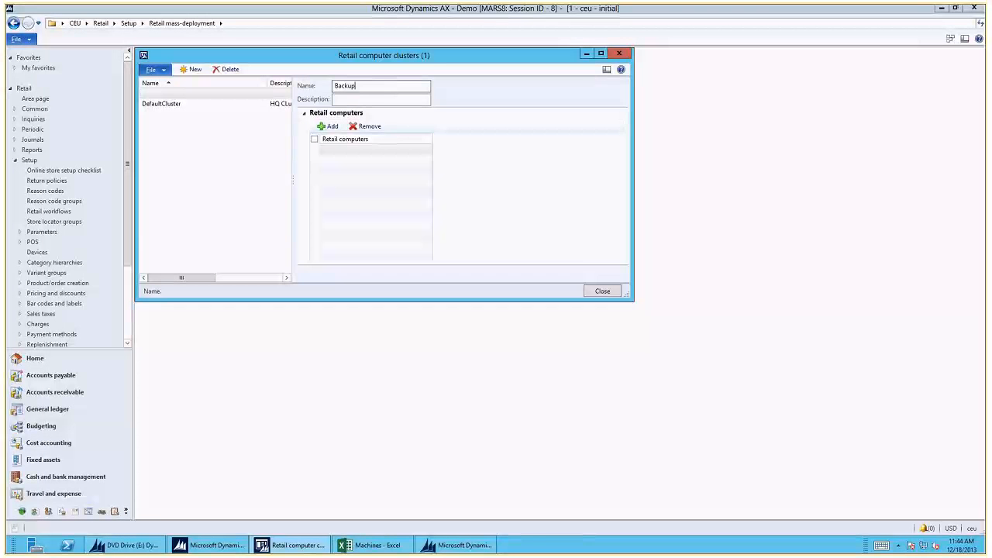
{"action": "type", "text": "CLust"}
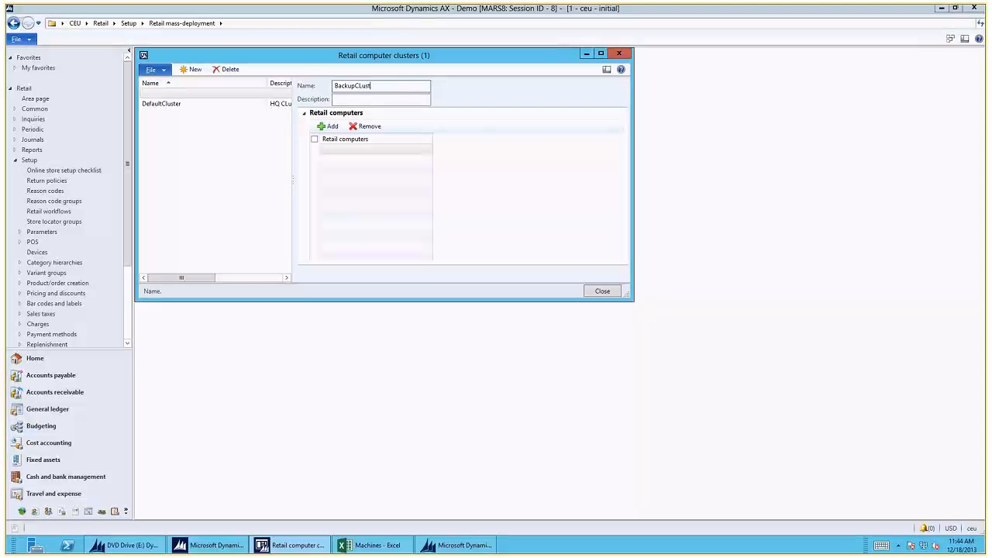
{"action": "type", "text": "er"}
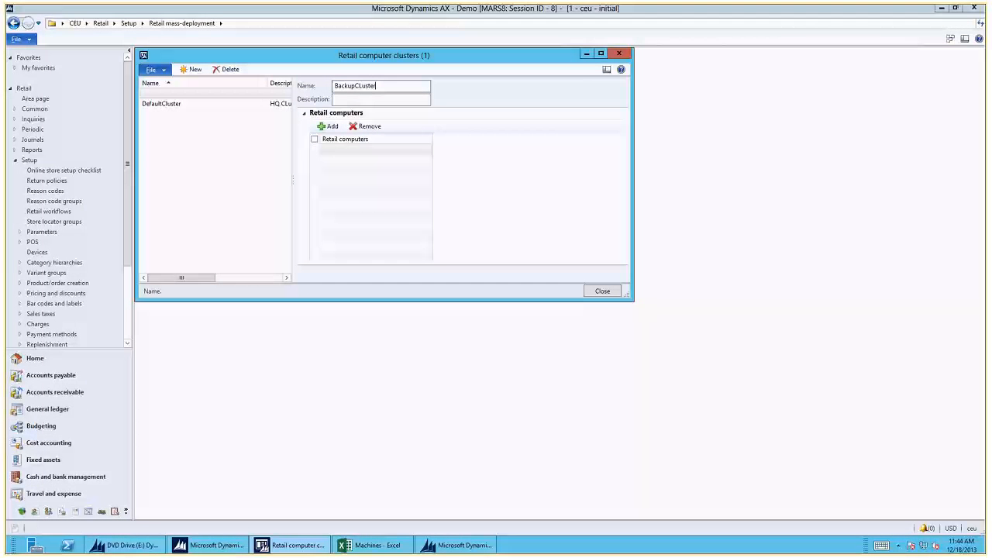
- Add the retail computers Demo Data Machine and ADVWRKS6 to BackupCLuster and close the clusters form
{"action": "left_click", "coordinate": [329, 127]}
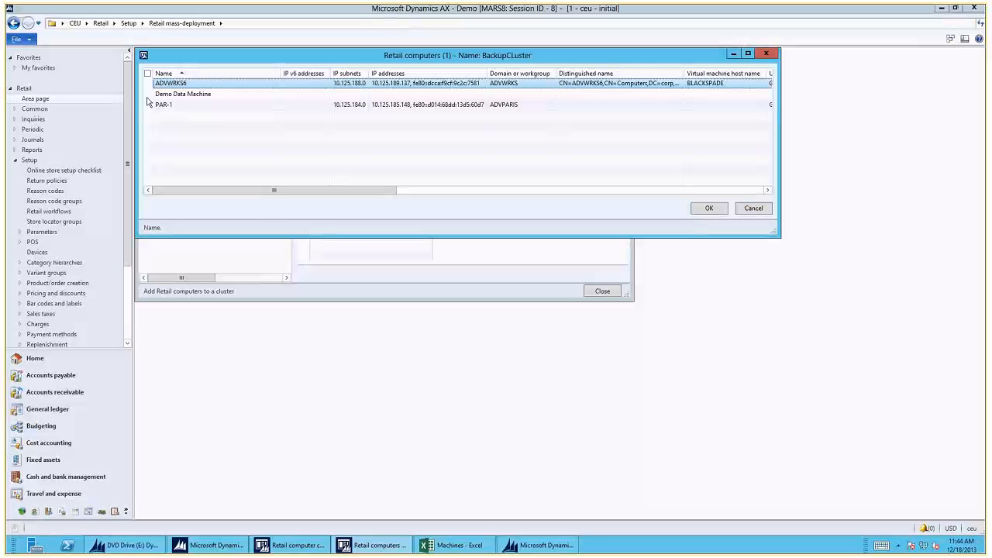
{"action": "left_click", "coordinate": [148, 94]}
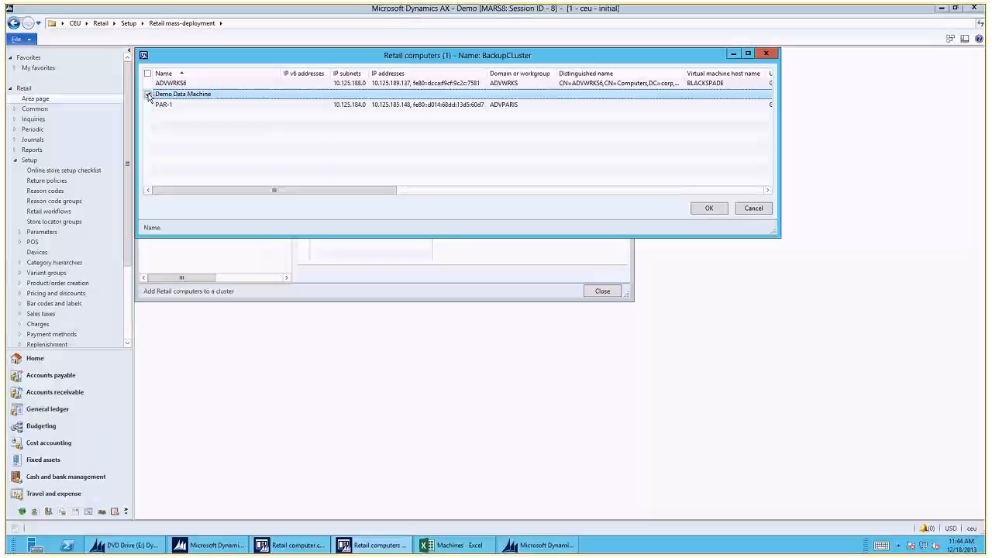
{"action": "left_click", "coordinate": [148, 85]}
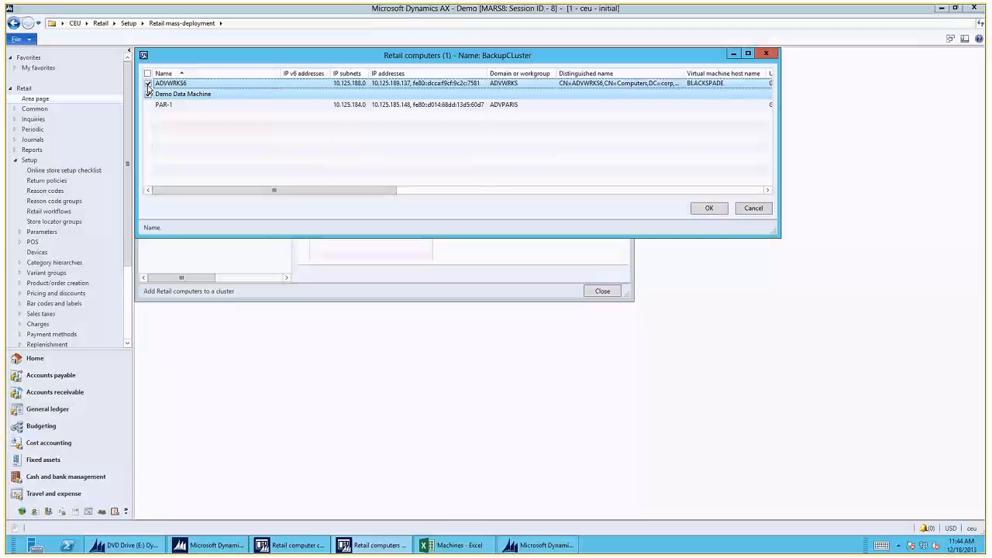
{"action": "left_click", "coordinate": [710, 208]}
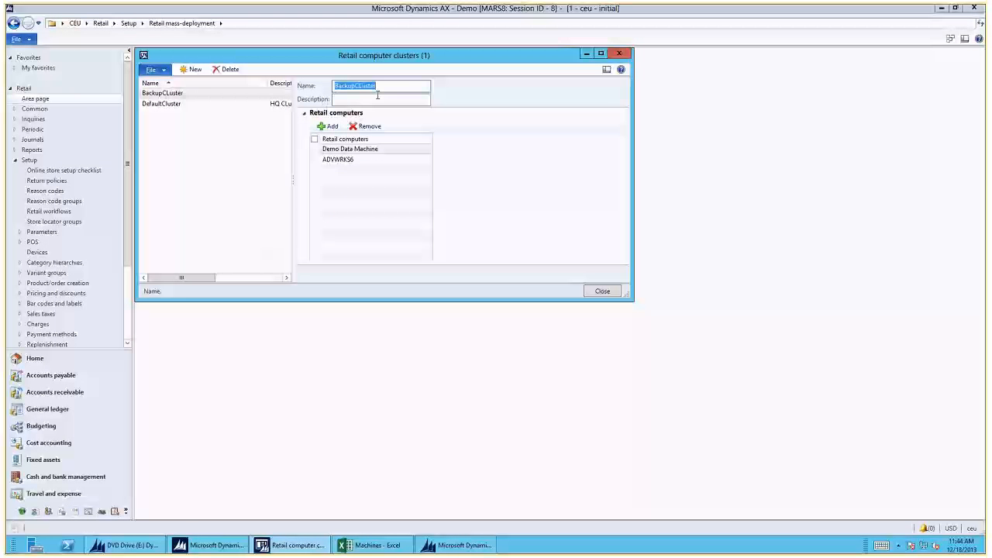
{"action": "left_click", "coordinate": [603, 292]}
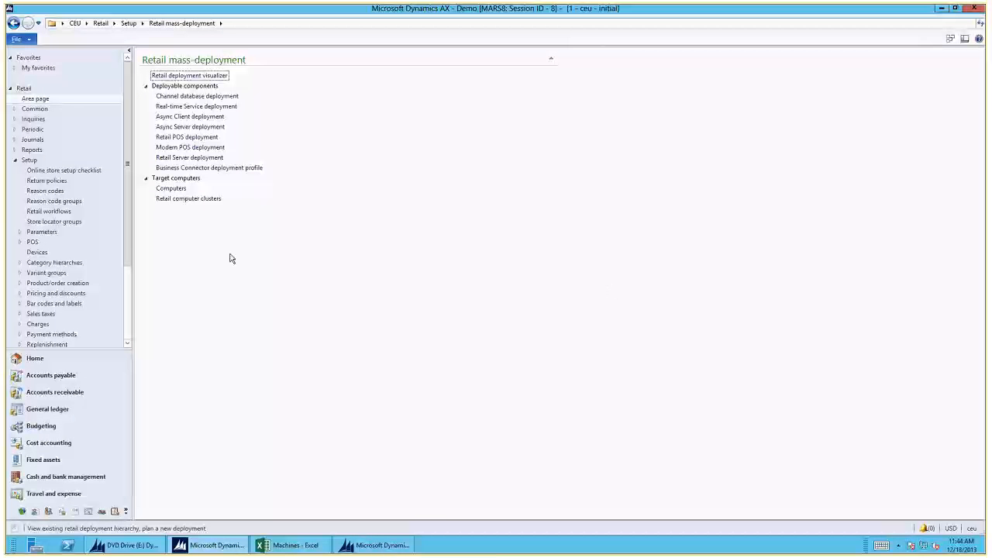
- Create a channel database deployment named CDB1 using the Retail server database profile on computer PAR-1
{"action": "left_click", "coordinate": [193, 96]}
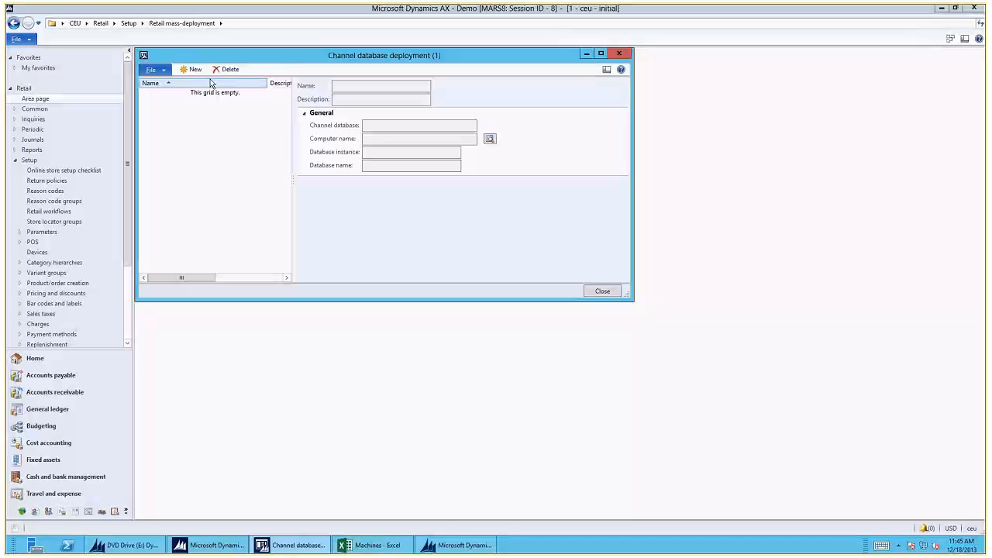
{"action": "left_click", "coordinate": [199, 70]}
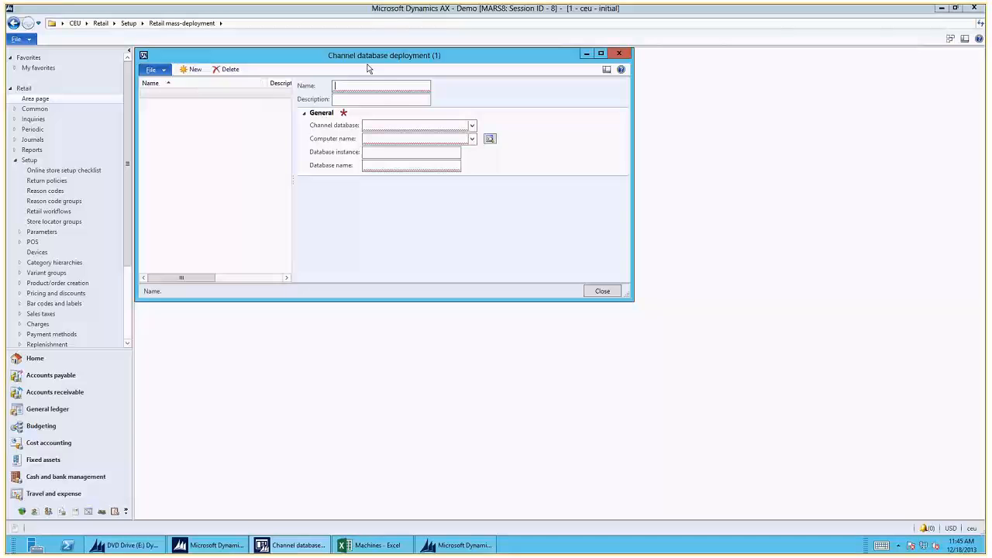
{"action": "type", "text": "CDB1"}
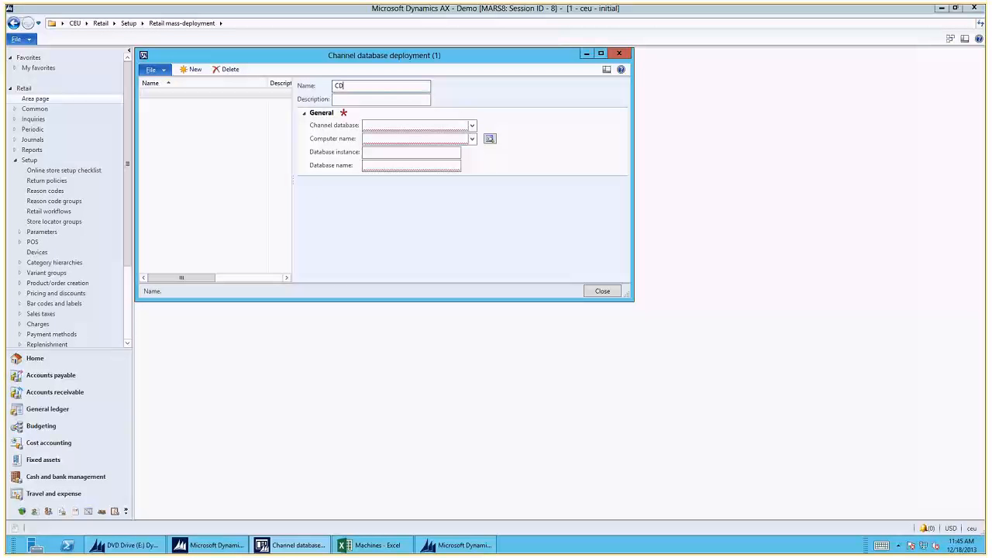
{"action": "left_click", "coordinate": [472, 125]}
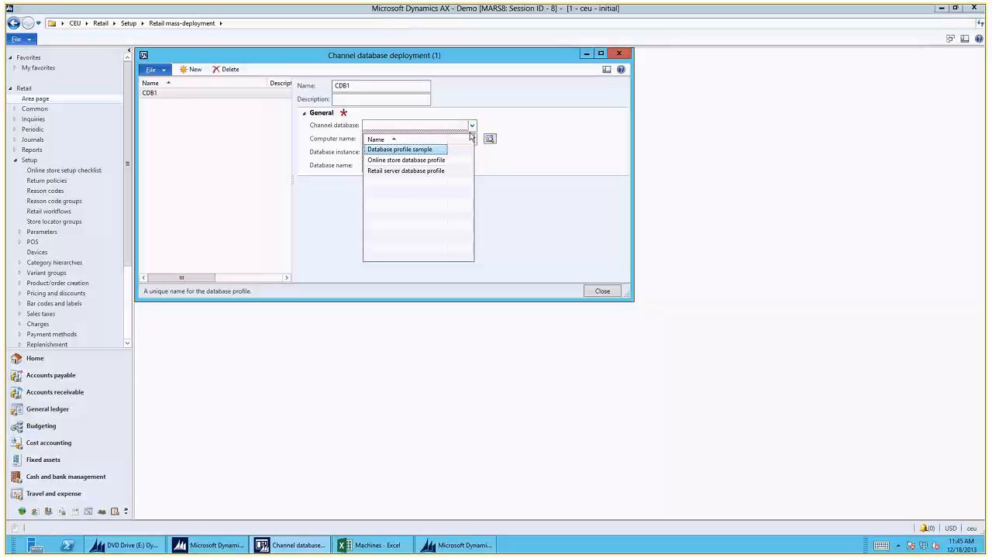
{"action": "left_click", "coordinate": [421, 172]}
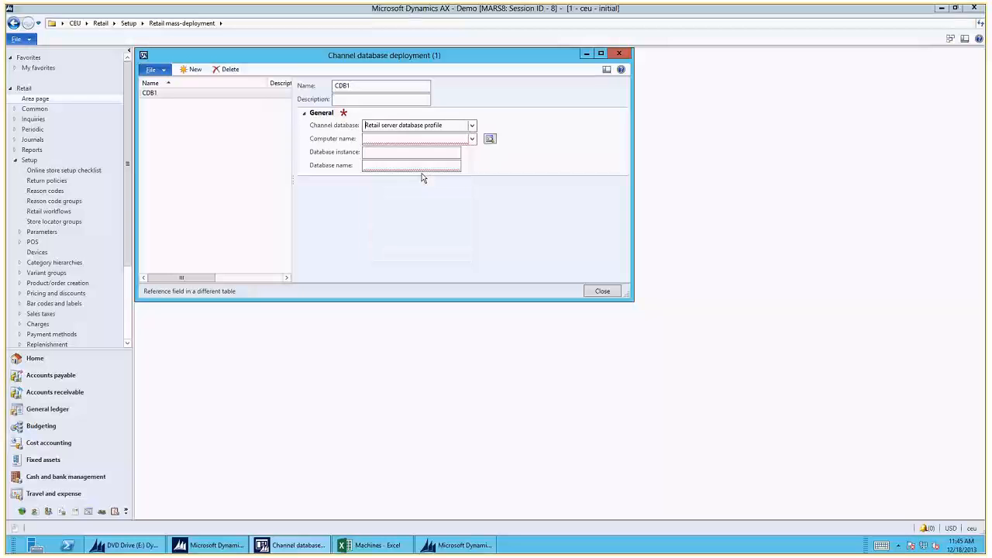
{"action": "left_click", "coordinate": [472, 140]}
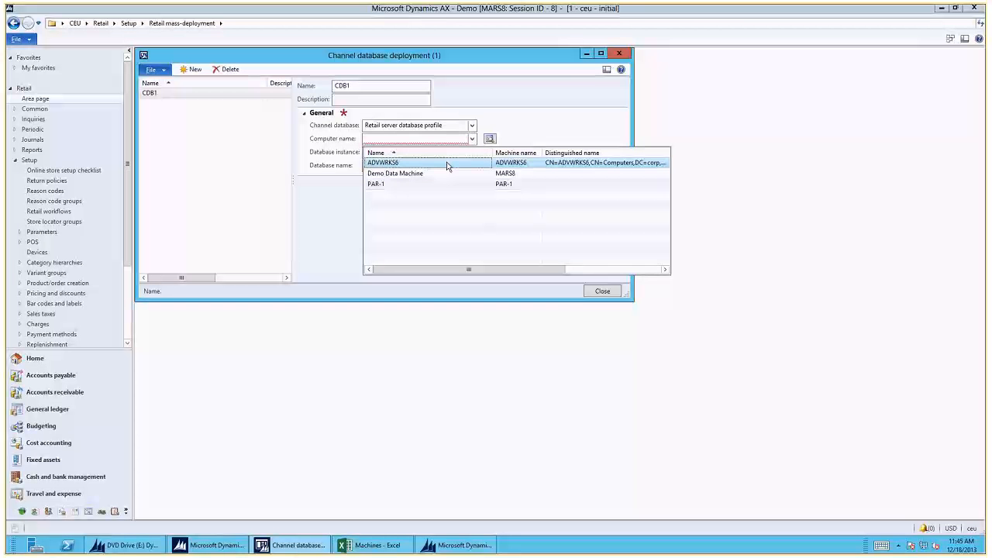
{"action": "left_click", "coordinate": [438, 185]}
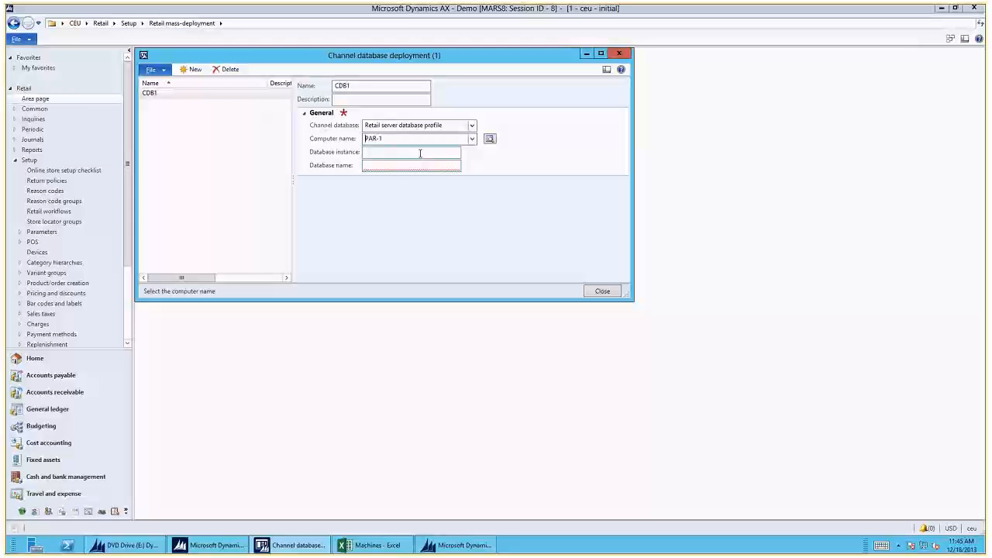
- Set CDB1's database instance to MSSQLSERVER and database name to CDB1, and close the channel database deployment form
{"action": "left_click", "coordinate": [420, 153]}
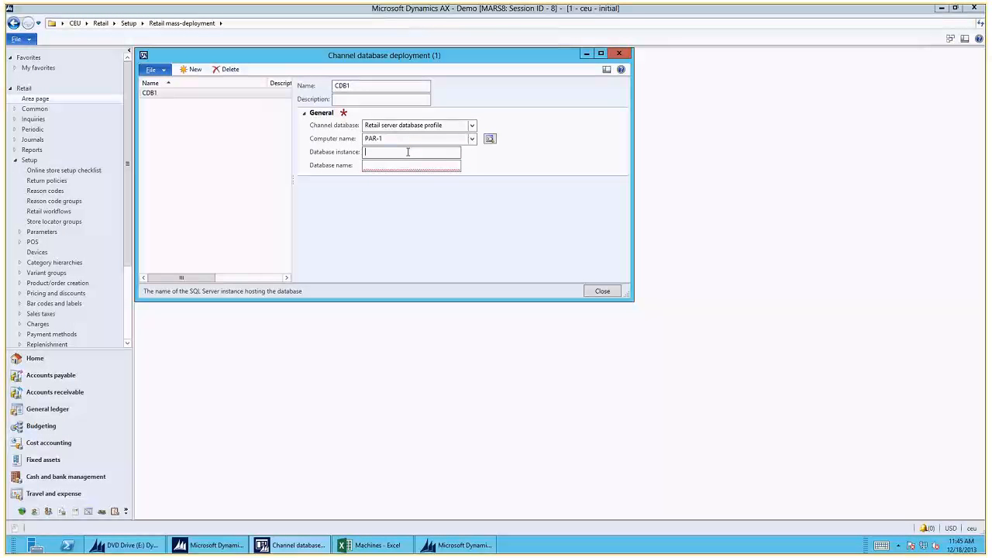
{"action": "type", "text": "MSSQLSERVER"}
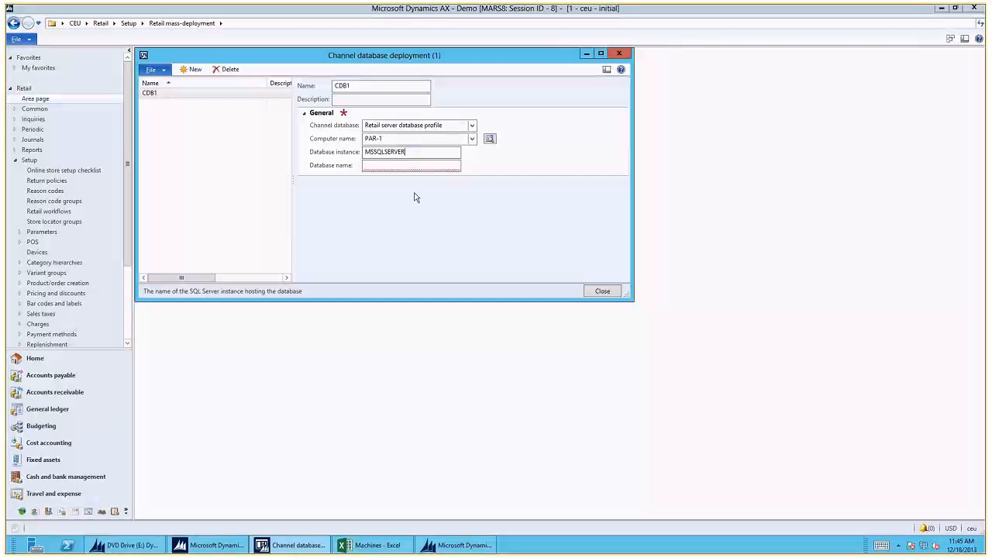
{"action": "left_click", "coordinate": [412, 165]}
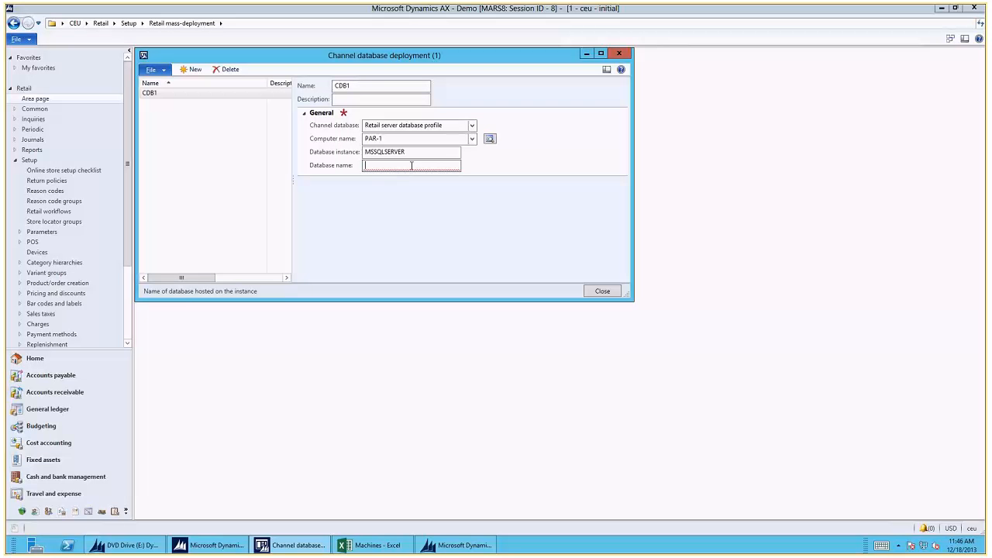
{"action": "type", "text": "CDB1"}
{"action": "right_click", "coordinate": [601, 295]}
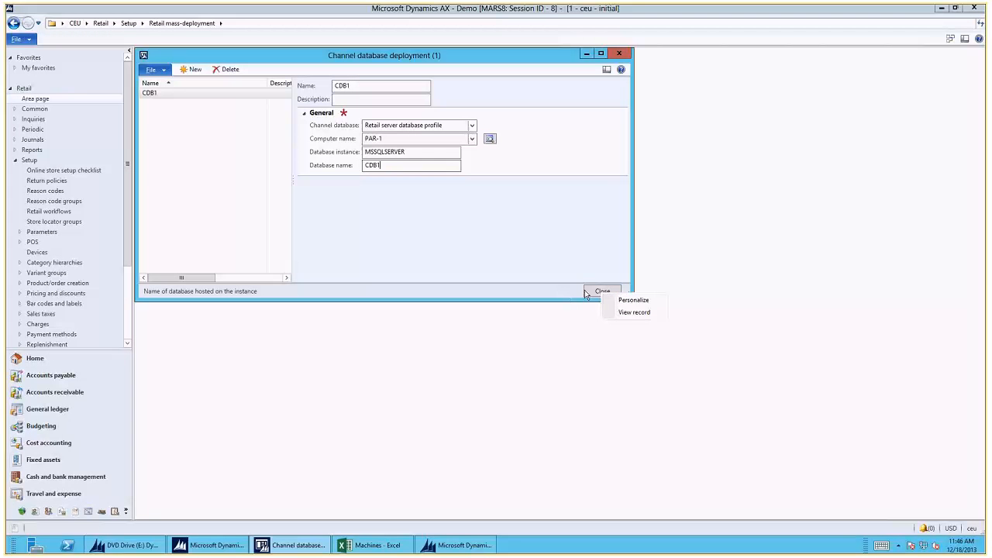
{"action": "left_click", "coordinate": [585, 293]}
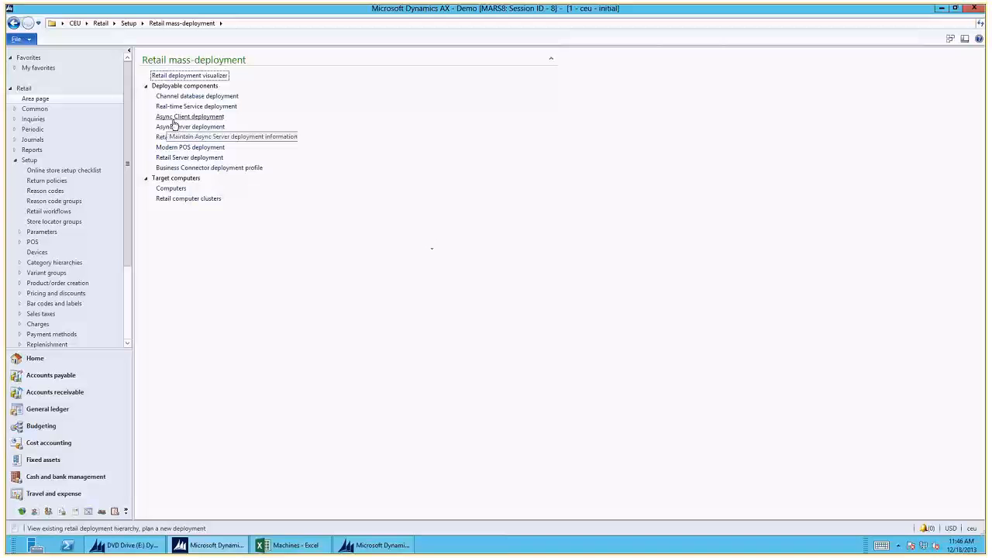
- Create an Async Server deployment named AsyncServer, with the form enlarged and its certificate information expanded
{"action": "left_click", "coordinate": [184, 128]}
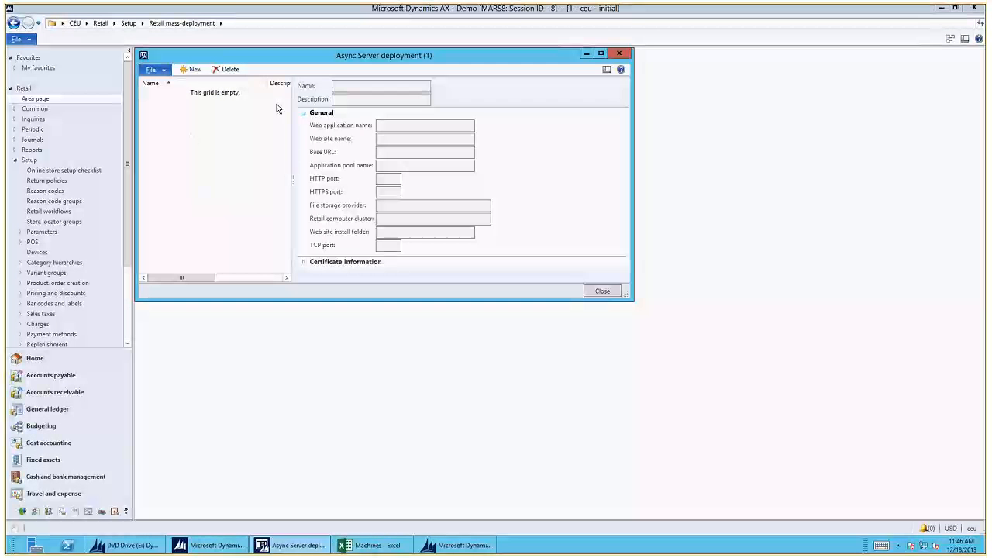
{"action": "left_click", "coordinate": [188, 69]}
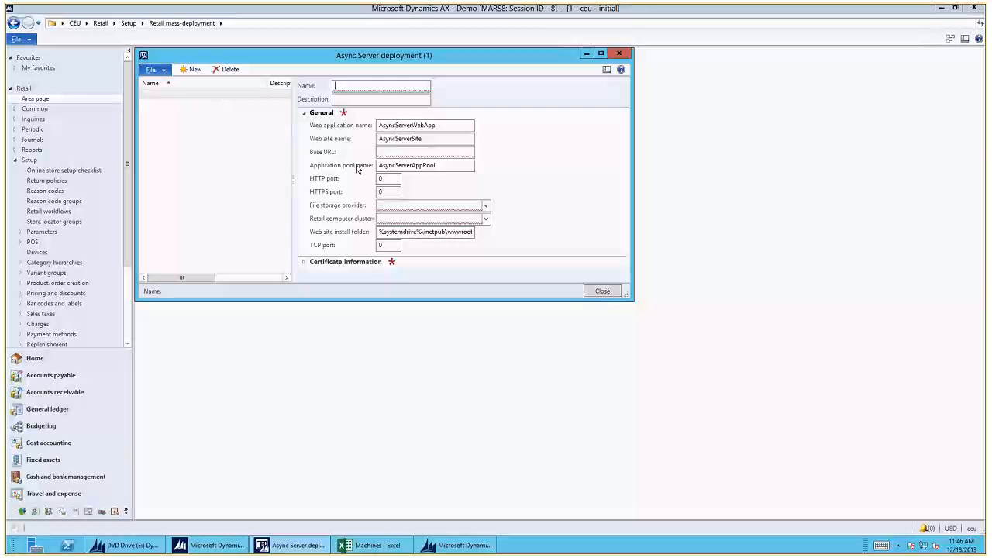
{"action": "left_click_drag", "start_coordinate": [347, 300], "coordinate": [344, 350]}
{"action": "left_click", "coordinate": [304, 263]}
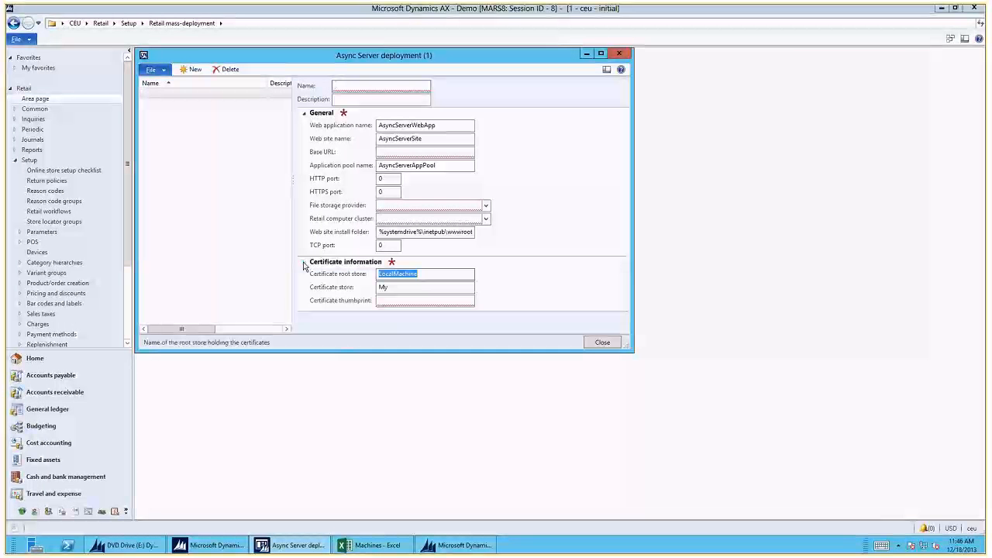
{"action": "left_click", "coordinate": [336, 86]}
{"action": "type", "text": "Asy"}
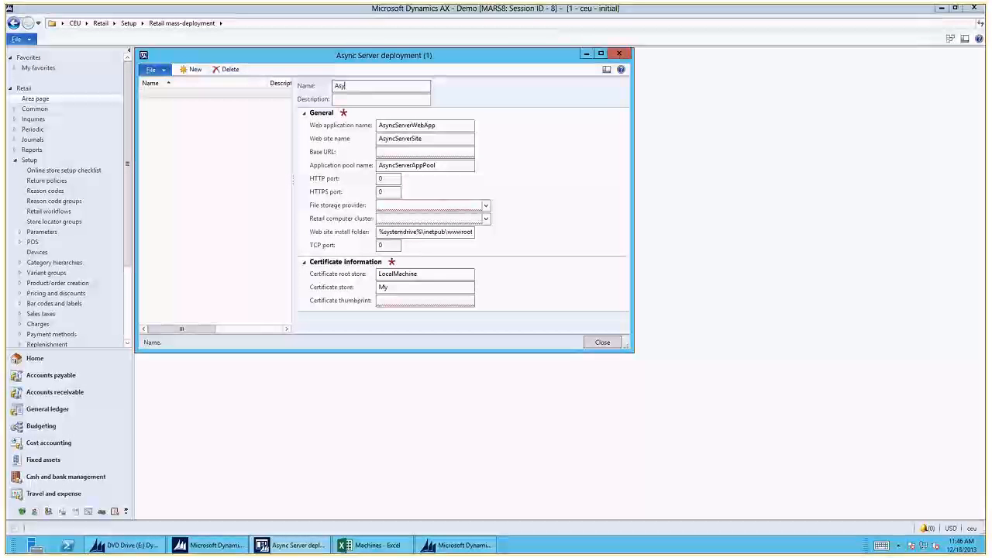
{"action": "type", "text": "ncServer"}
{"action": "key", "text": "Tab"}
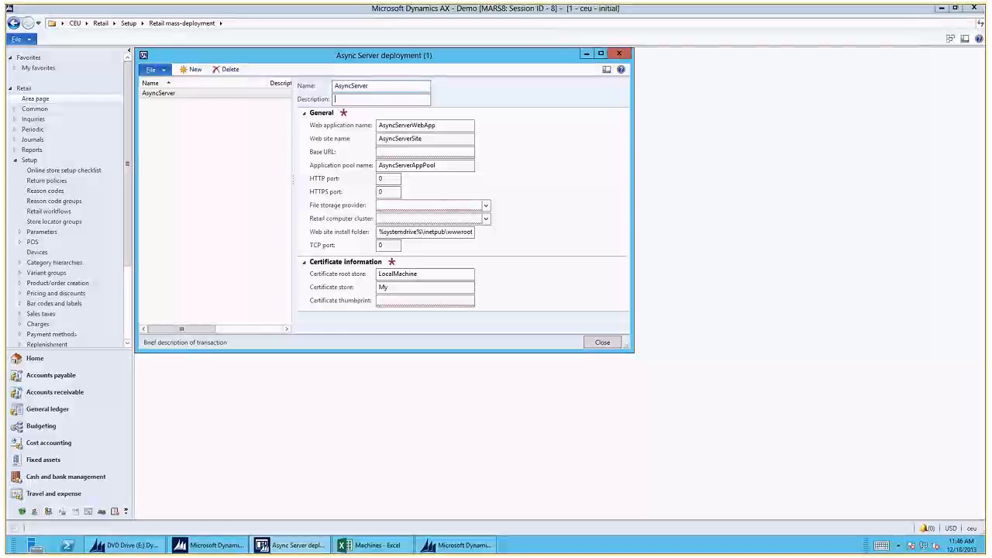
- Set the AsyncServer deployment's HTTP port to 8192 and HTTPS port to 8193
{"action": "key", "text": "Tab"}
{"action": "key", "text": "Tab"}
{"action": "key", "text": "Tab"}
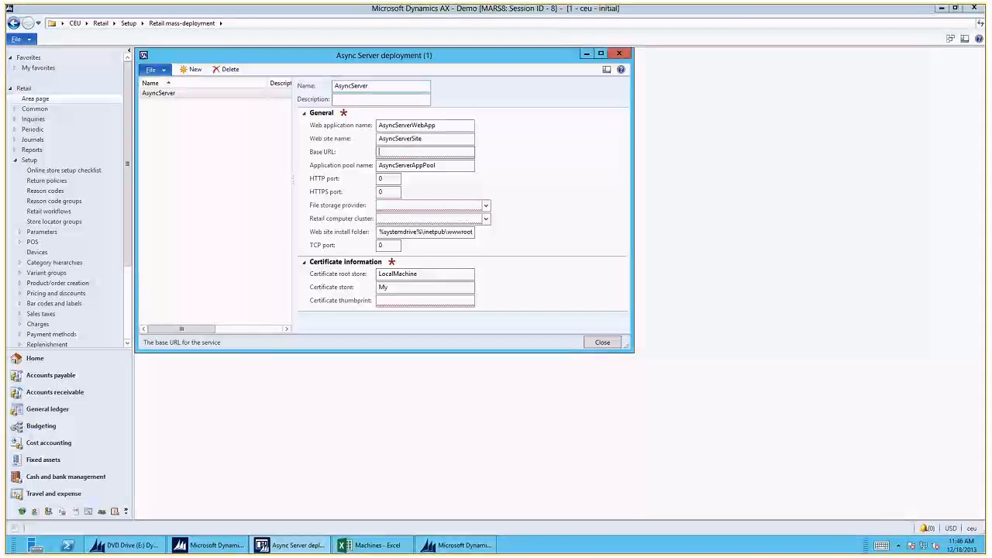
{"action": "key", "text": "Tab"}
{"action": "key", "text": "Tab"}
{"action": "type", "text": "81"}
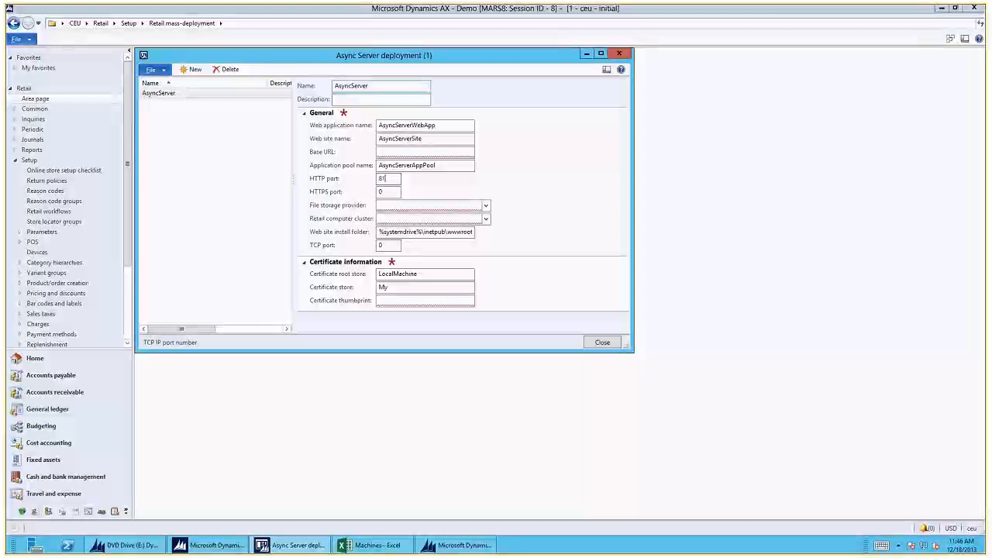
{"action": "type", "text": "92"}
{"action": "key", "text": "Tab"}
{"action": "type", "text": "819"}
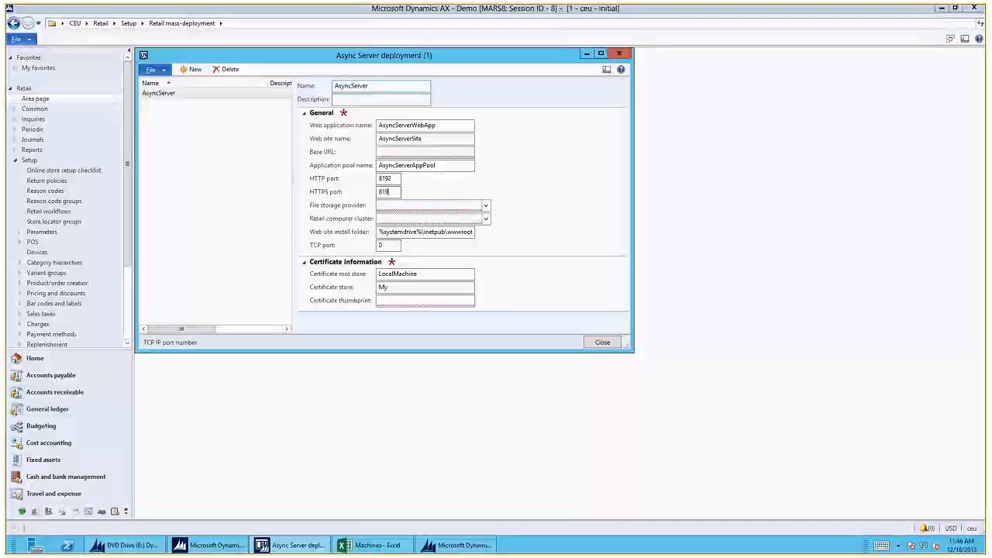
{"action": "type", "text": "3"}
{"action": "key", "text": "Tab"}
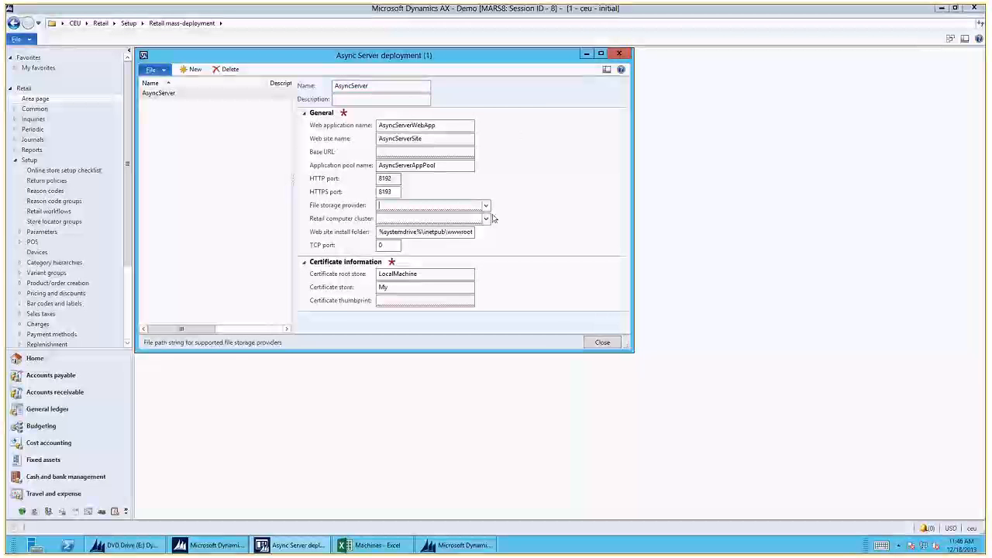
- Assign Sample file storage provider and the retail computer cluster DefaultCluster to the AsyncServer deployment
{"action": "left_click", "coordinate": [486, 206]}
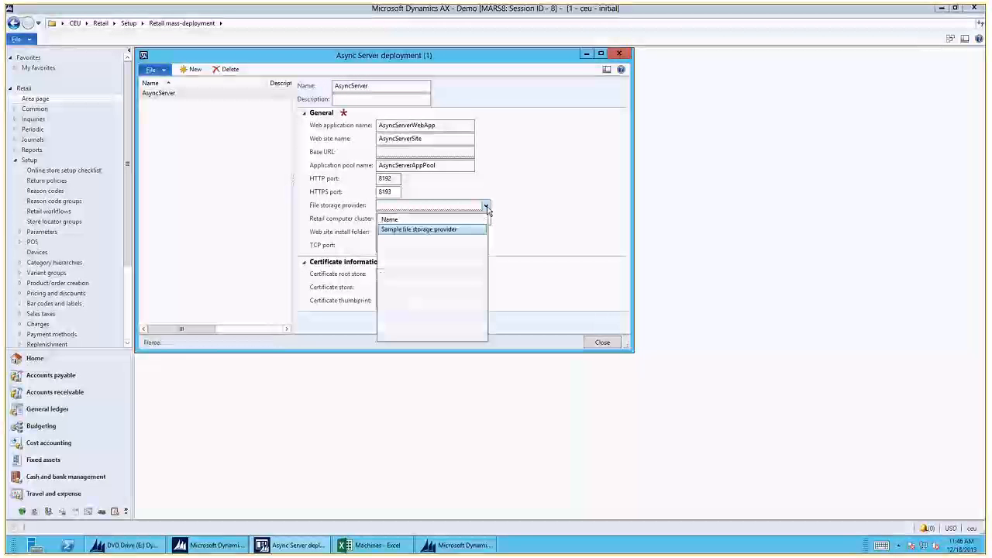
{"action": "left_click", "coordinate": [424, 231]}
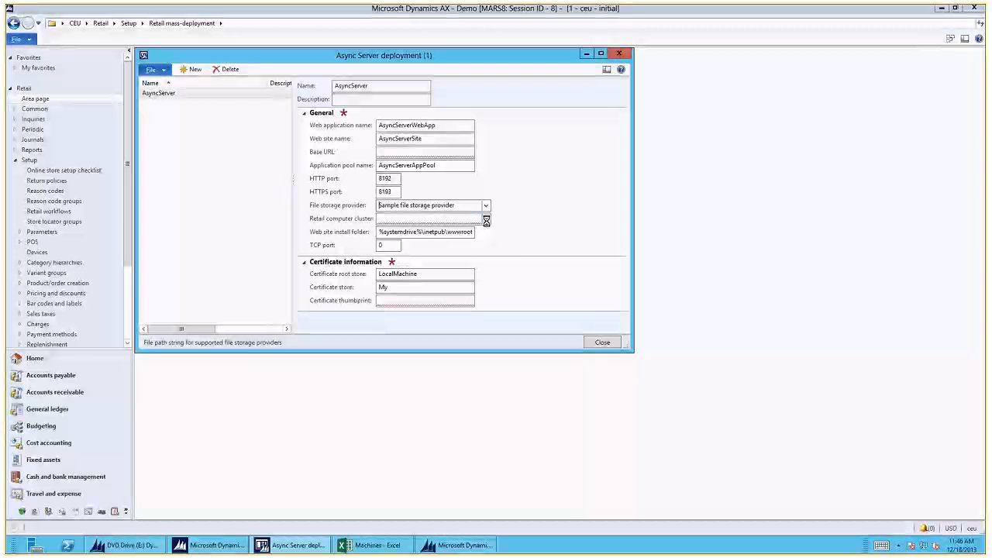
{"action": "left_click", "coordinate": [486, 219]}
{"action": "left_click", "coordinate": [423, 256]}
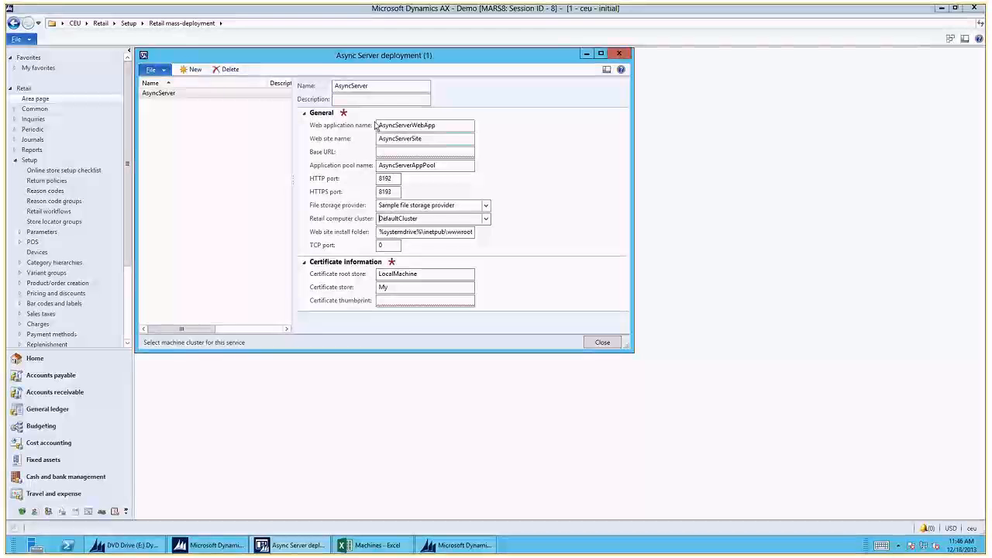
- Create a new Async Client deployment record, with the form enlarged and moved aside and its message database settings expanded
{"action": "left_click_drag", "start_coordinate": [329, 56], "coordinate": [570, 75]}
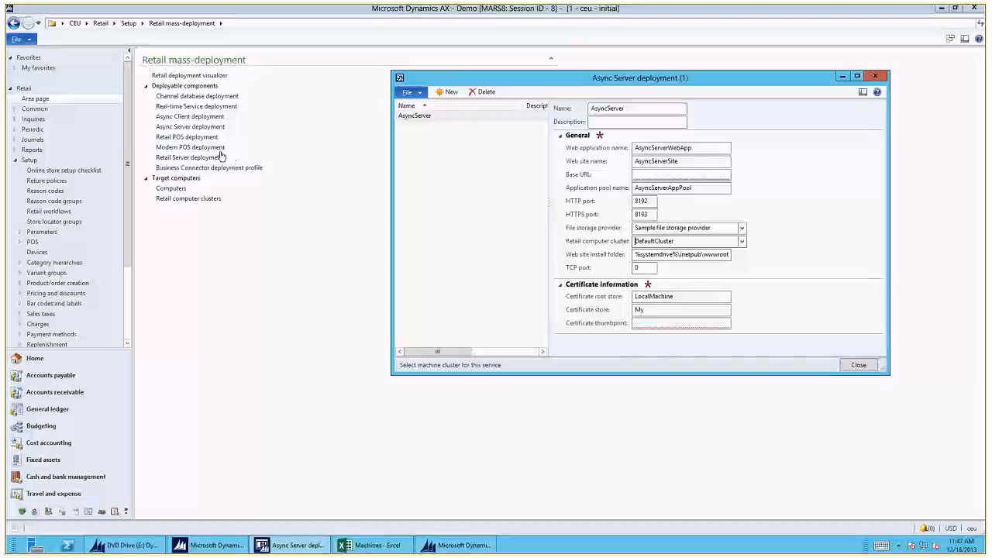
{"action": "left_click", "coordinate": [187, 116]}
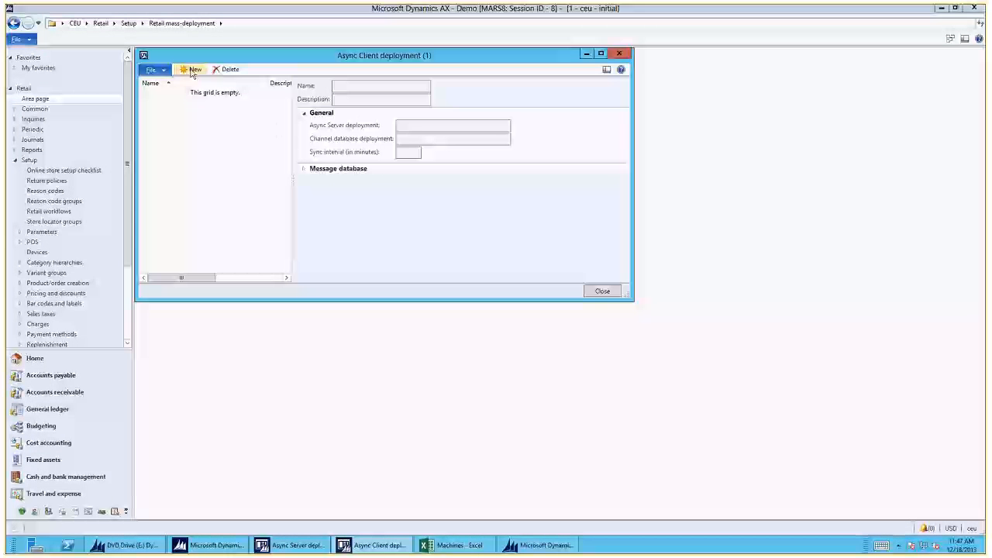
{"action": "left_click", "coordinate": [193, 70]}
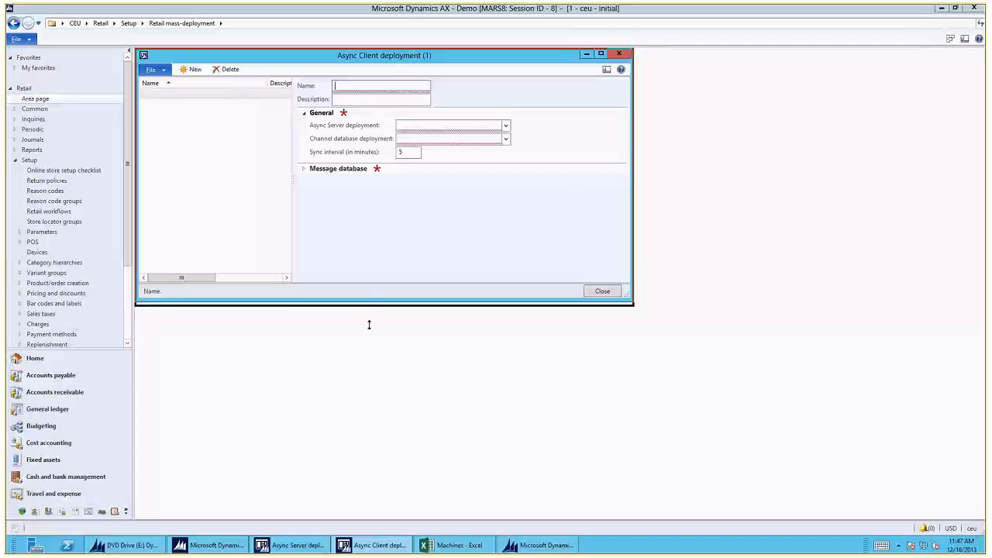
{"action": "left_click_drag", "start_coordinate": [369, 324], "coordinate": [355, 361]}
{"action": "left_click", "coordinate": [303, 169]}
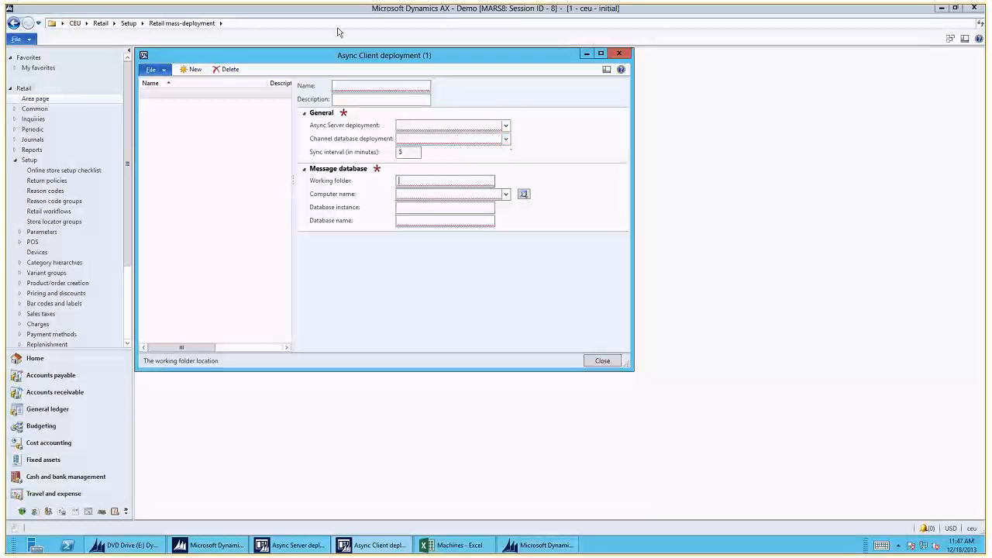
{"action": "left_click_drag", "start_coordinate": [333, 53], "coordinate": [524, 85]}
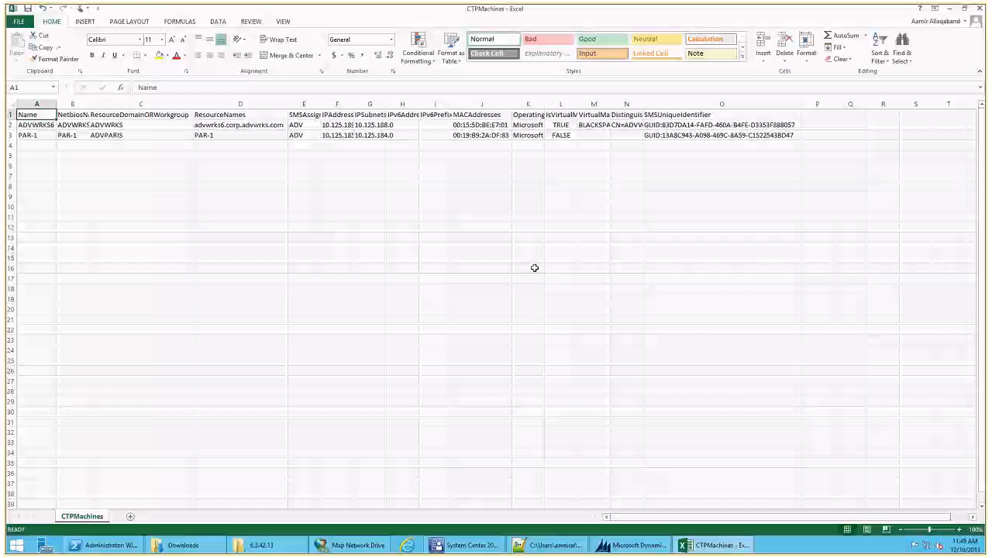
- Switch to System Center Configuration Manager and examine CTP4's device collections for real-time services, synch clients, synch head offices and channel databases
{"action": "left_click", "coordinate": [479, 545]}
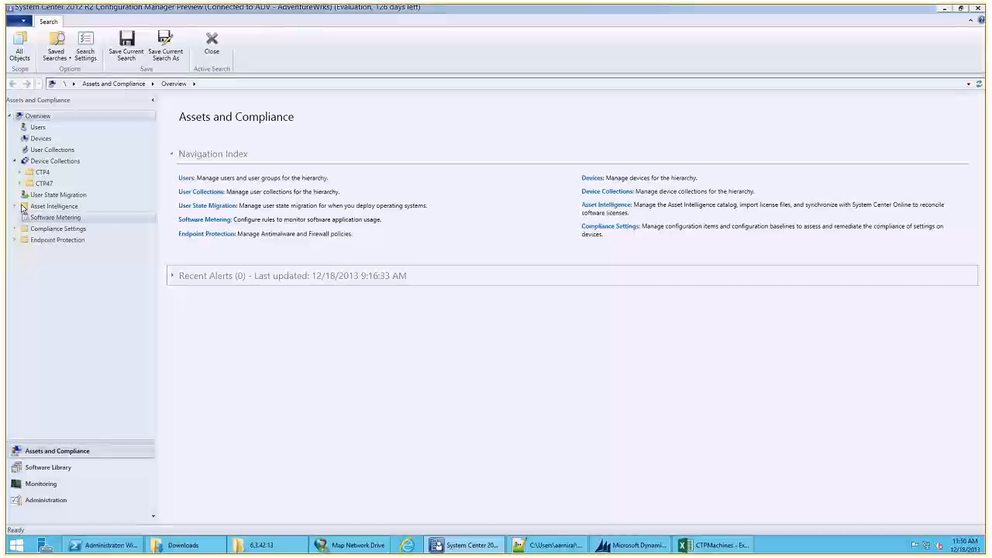
{"action": "left_click", "coordinate": [14, 160]}
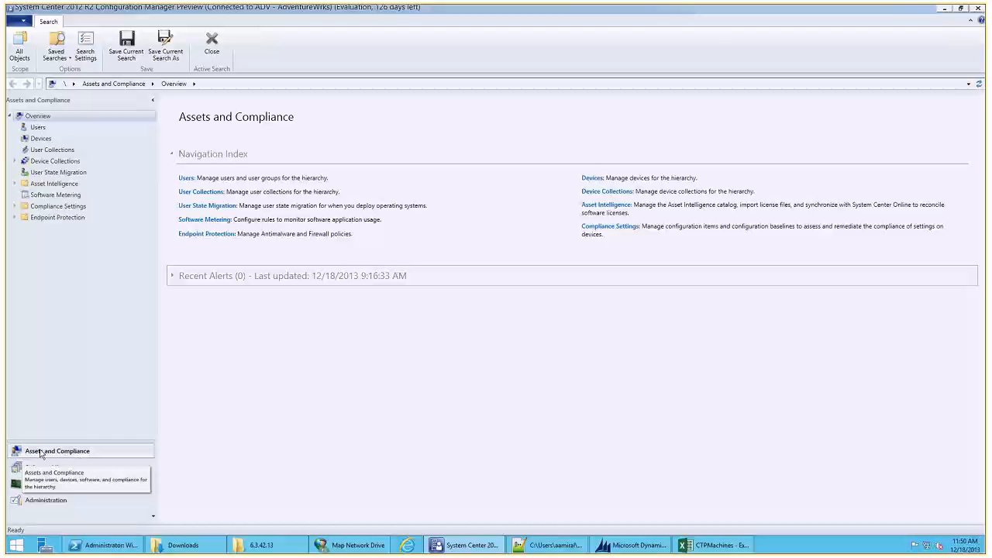
{"action": "left_click", "coordinate": [15, 161]}
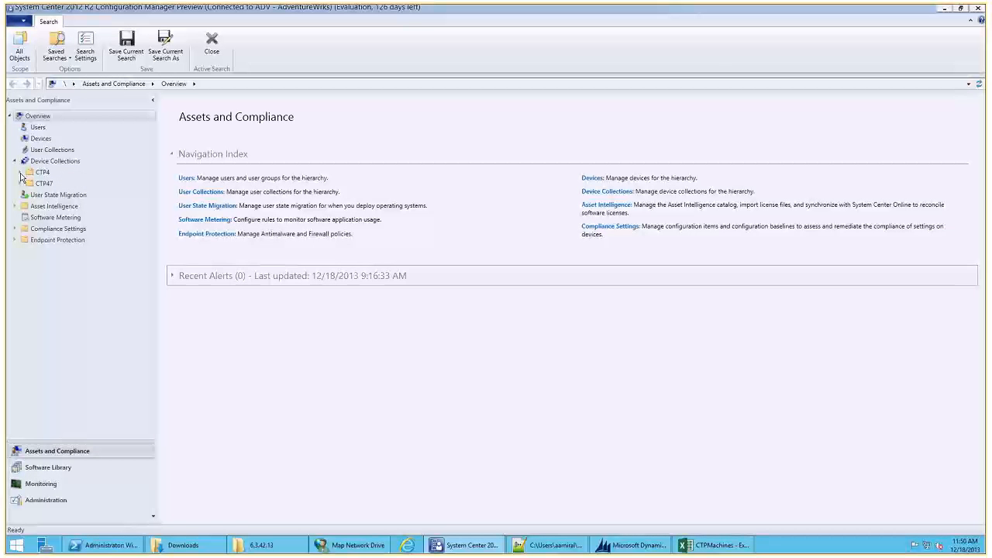
{"action": "left_click", "coordinate": [20, 173]}
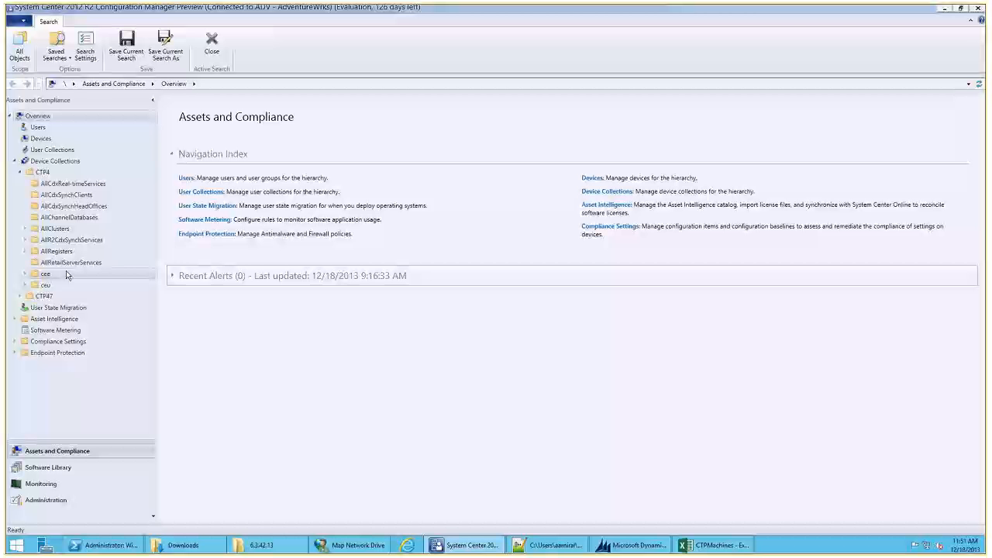
{"action": "left_click", "coordinate": [64, 186]}
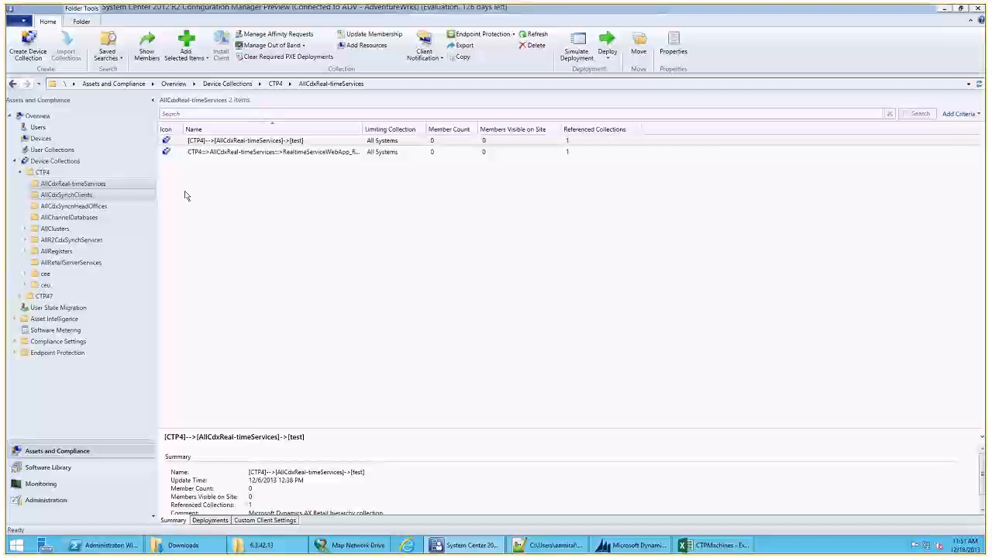
{"action": "left_click", "coordinate": [101, 196]}
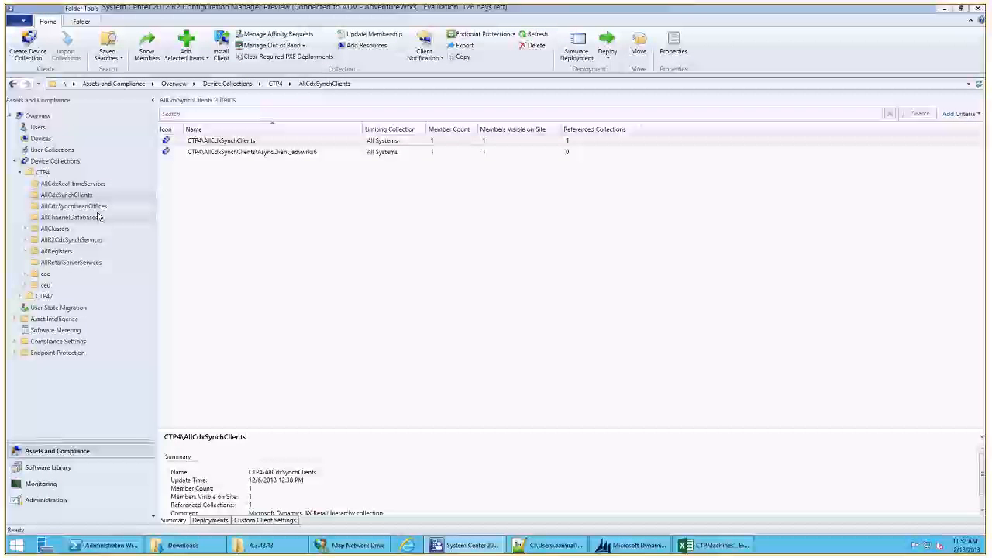
{"action": "left_click", "coordinate": [98, 207]}
{"action": "left_click", "coordinate": [101, 218]}
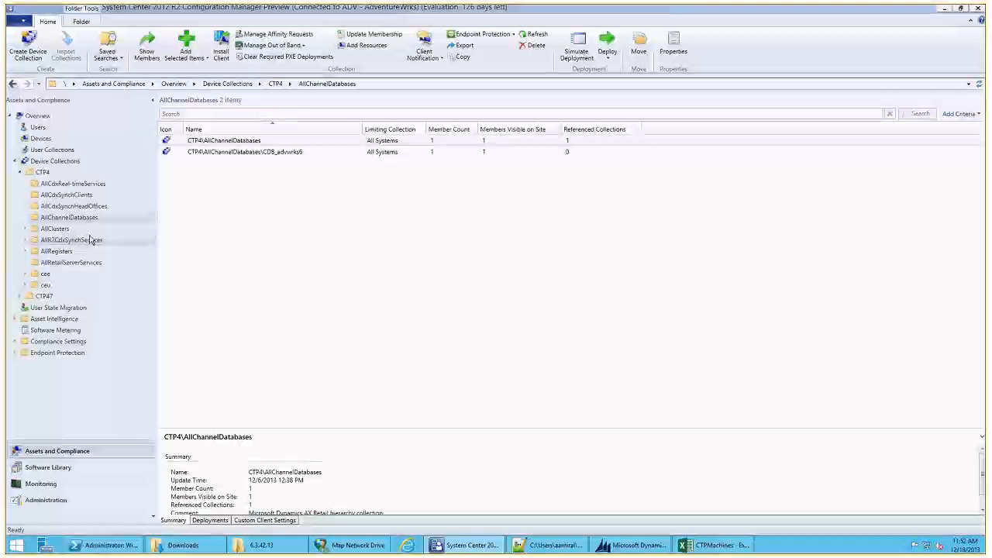
- Examine the CTP4 device collections for Retail Cluster, the ModernPos registers and Store 1 under ceu
{"action": "left_click", "coordinate": [26, 228]}
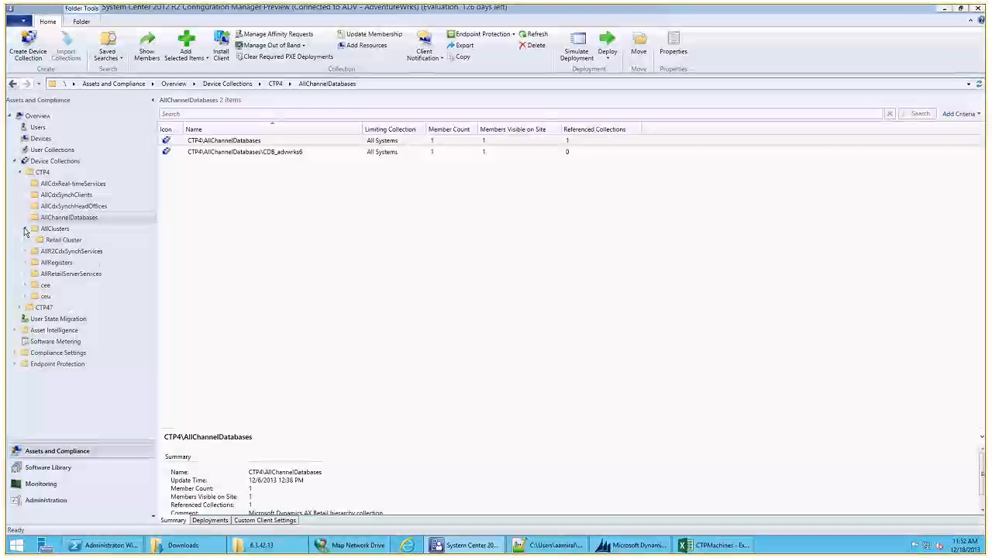
{"action": "left_click", "coordinate": [52, 241]}
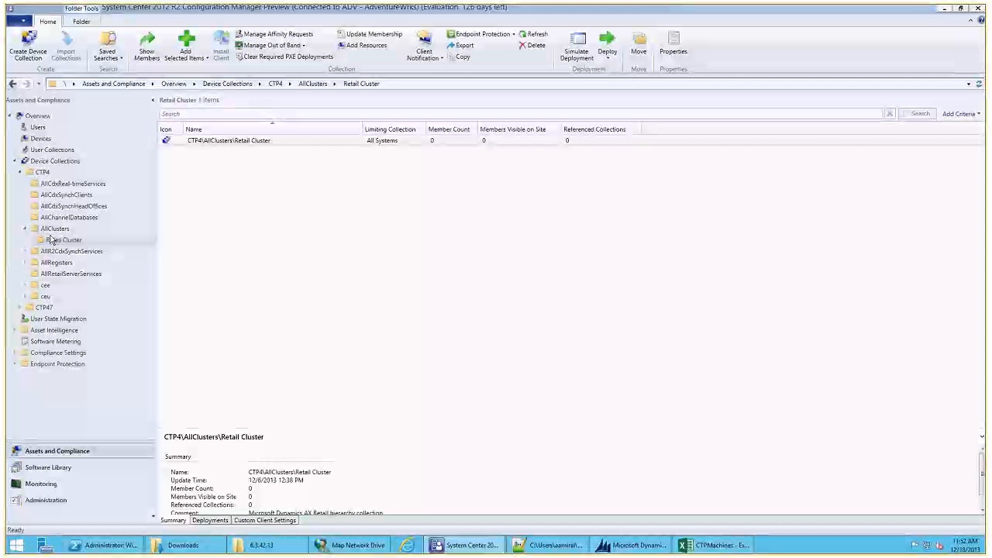
{"action": "left_click", "coordinate": [26, 263]}
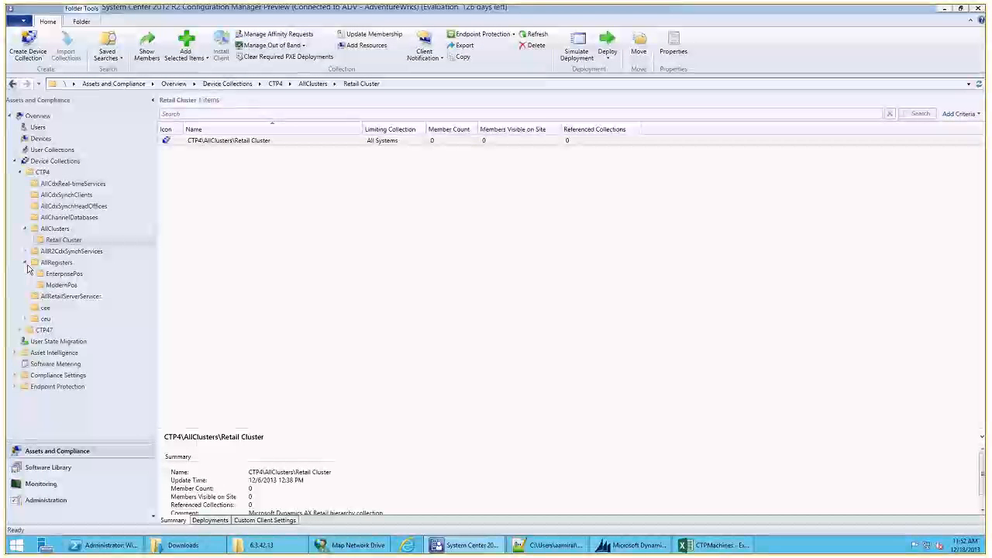
{"action": "left_click", "coordinate": [63, 285]}
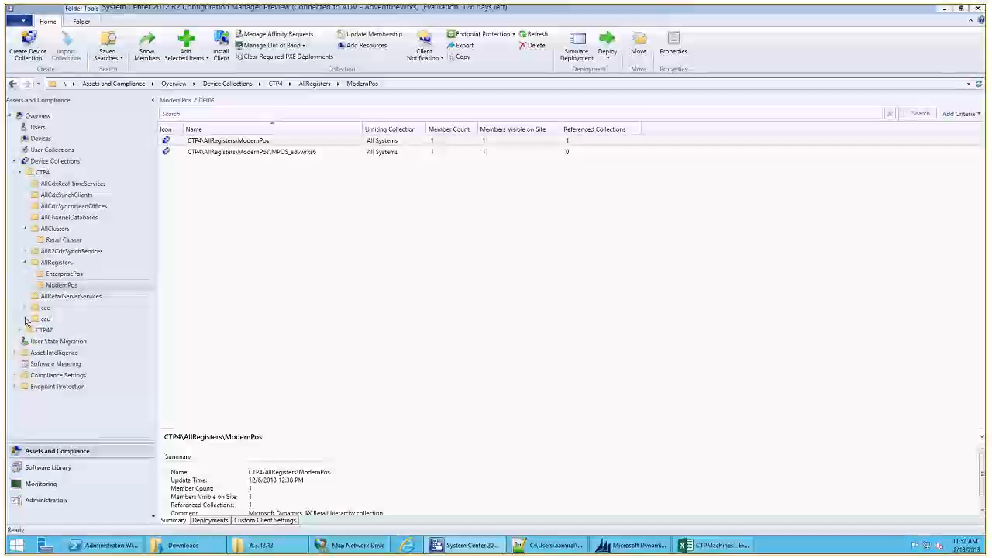
{"action": "left_click", "coordinate": [25, 320]}
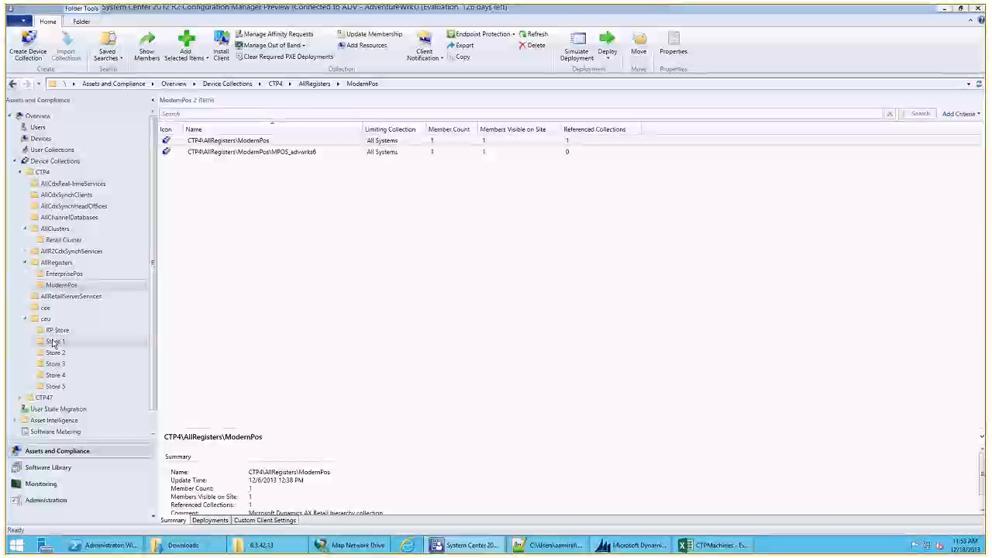
{"action": "left_click", "coordinate": [53, 342]}
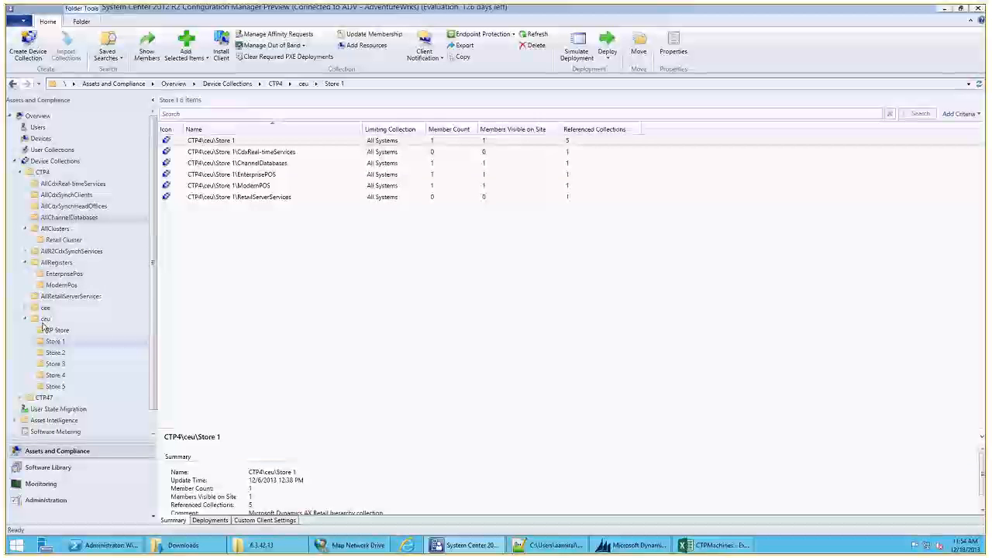
- Review the Software Library's operating system task sequences, fit the name column to its contents and select Install and configure Retail components
{"action": "left_click", "coordinate": [48, 469]}
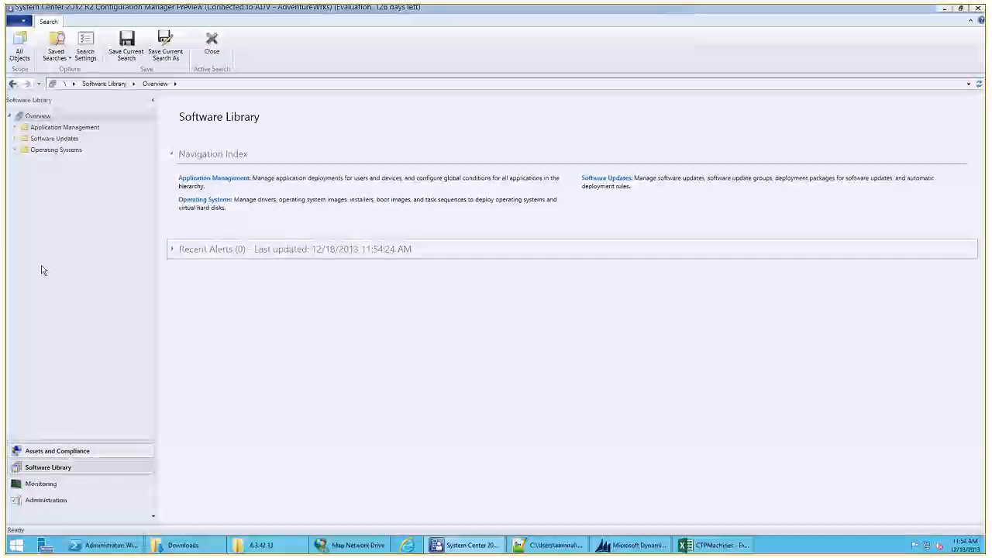
{"action": "left_click", "coordinate": [17, 151]}
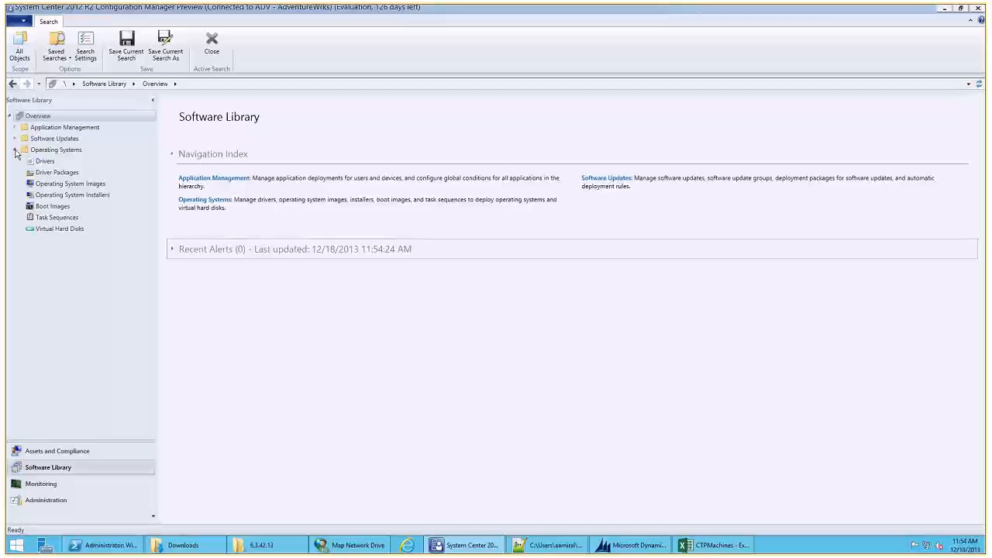
{"action": "left_click", "coordinate": [48, 220]}
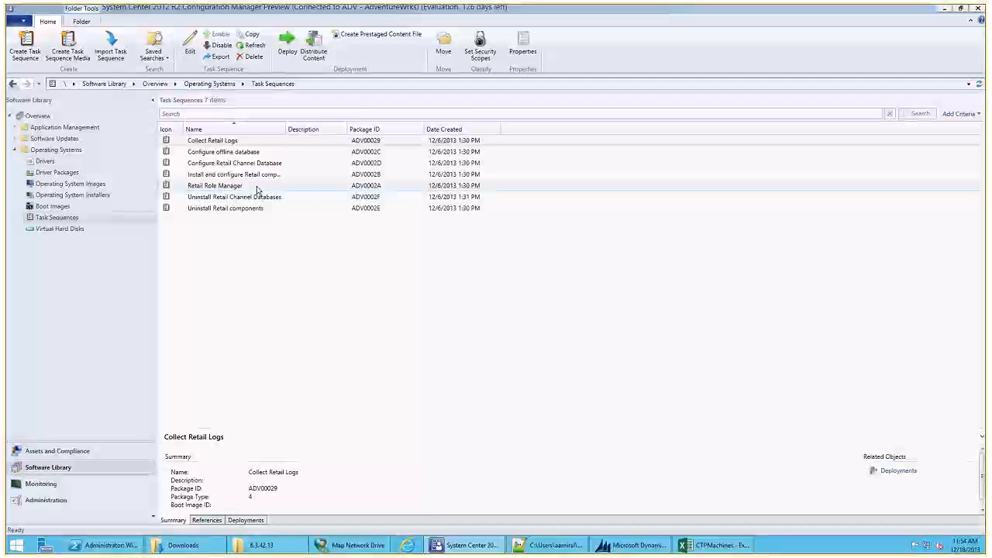
{"action": "left_click", "coordinate": [256, 189]}
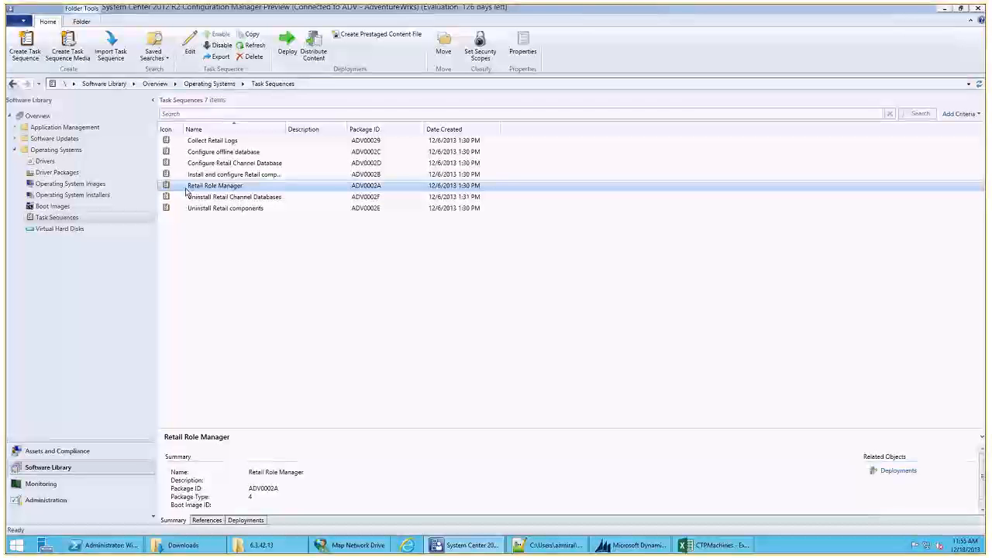
{"action": "double_click", "coordinate": [287, 130]}
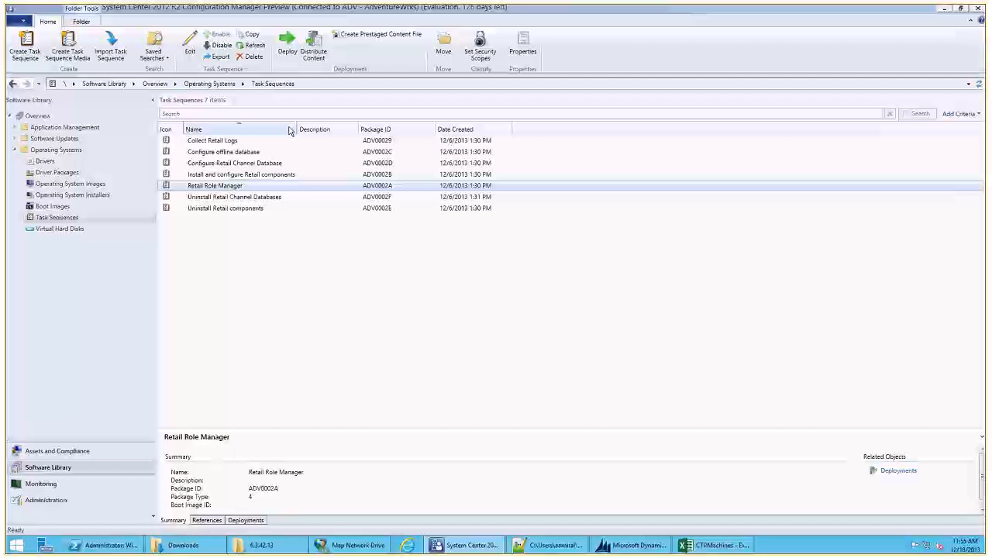
{"action": "left_click", "coordinate": [261, 178]}
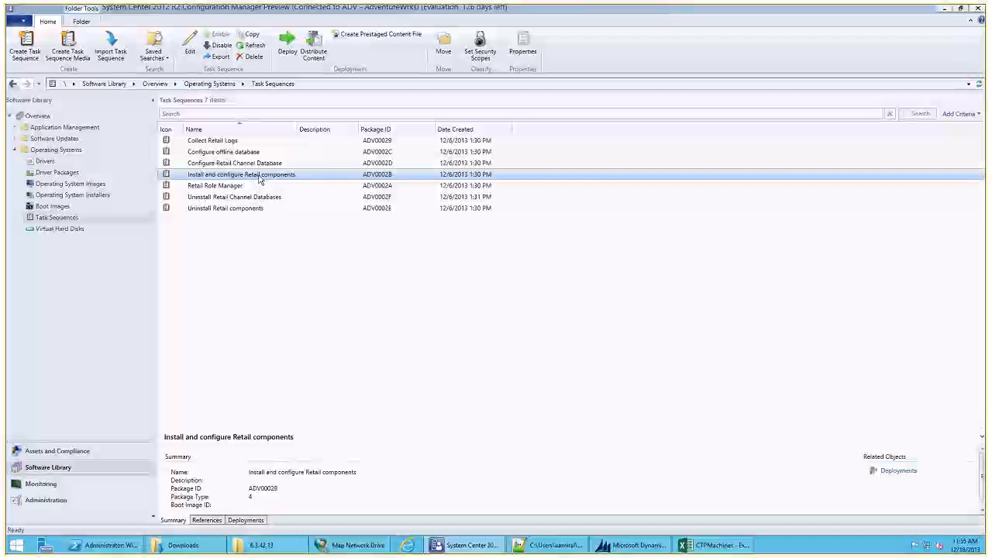
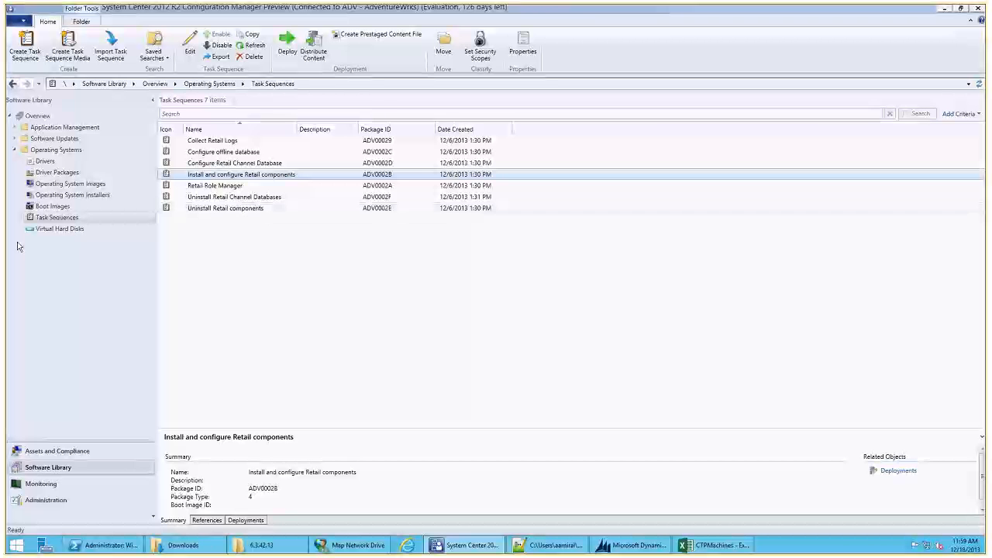
- Examine the Software Library's retail applications, content packages, task sequences and global conditions
{"action": "left_click", "coordinate": [15, 140]}
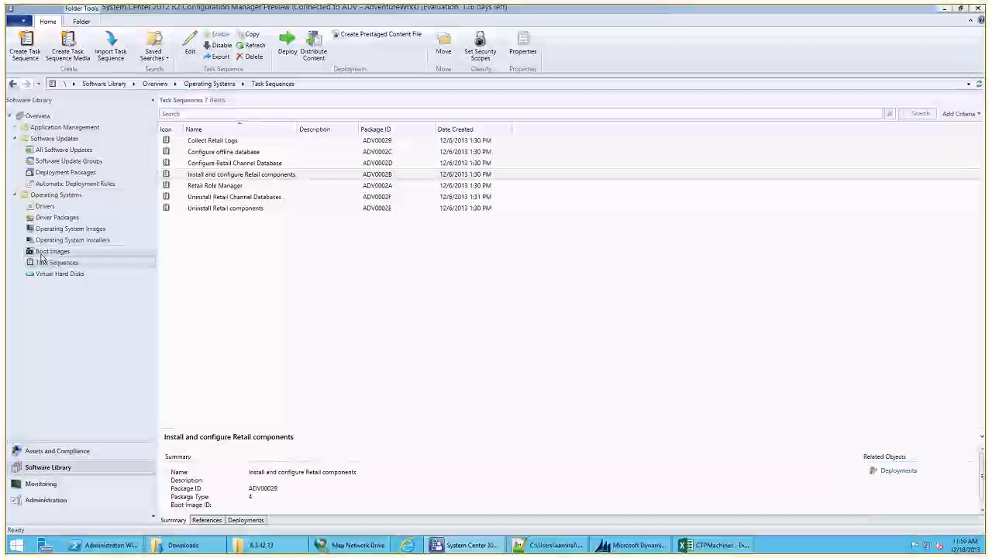
{"action": "left_click", "coordinate": [14, 127]}
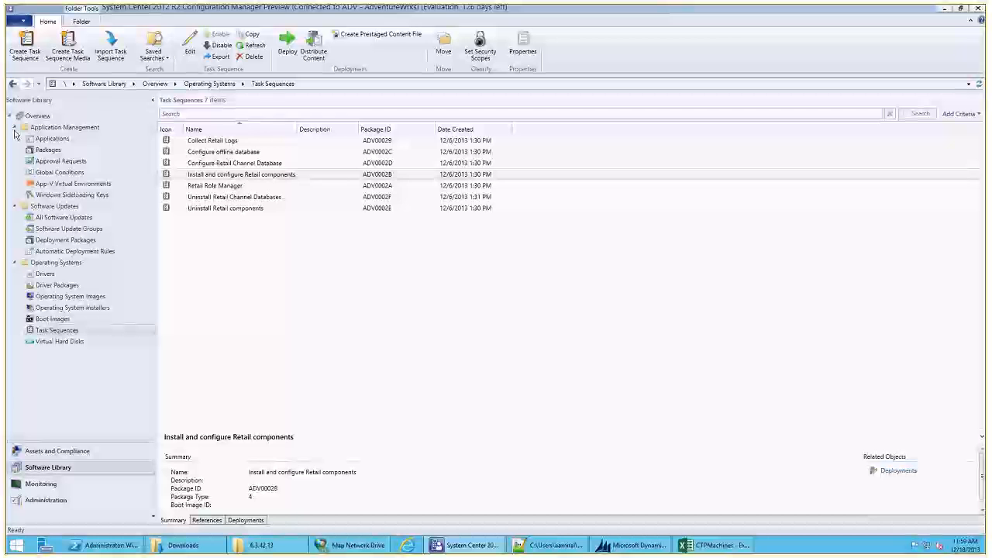
{"action": "left_click", "coordinate": [35, 139]}
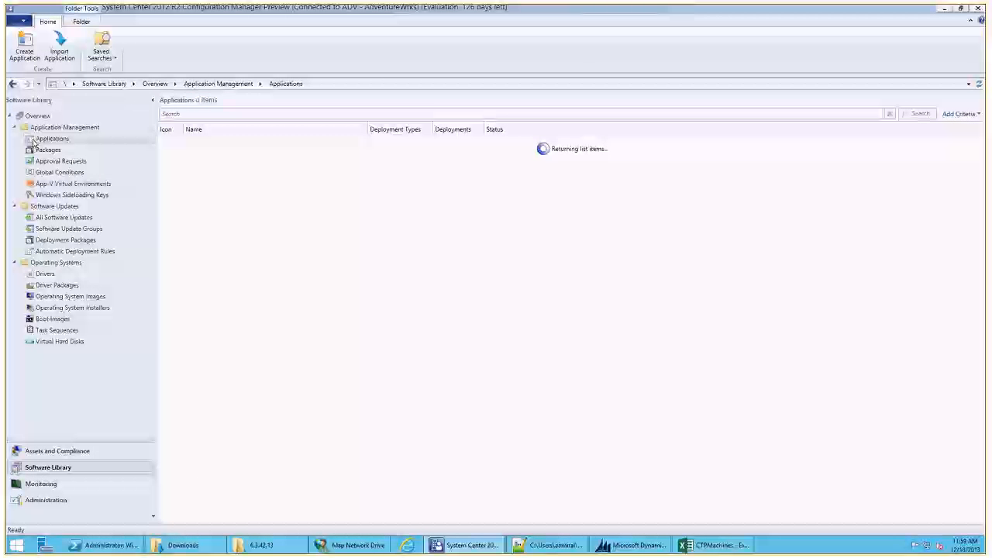
{"action": "left_click", "coordinate": [69, 151]}
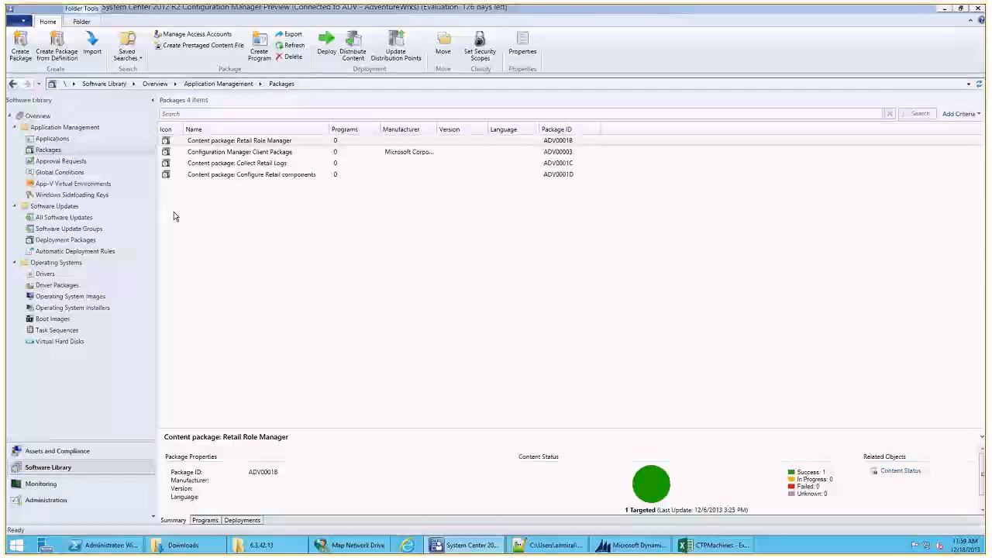
{"action": "left_click", "coordinate": [74, 141]}
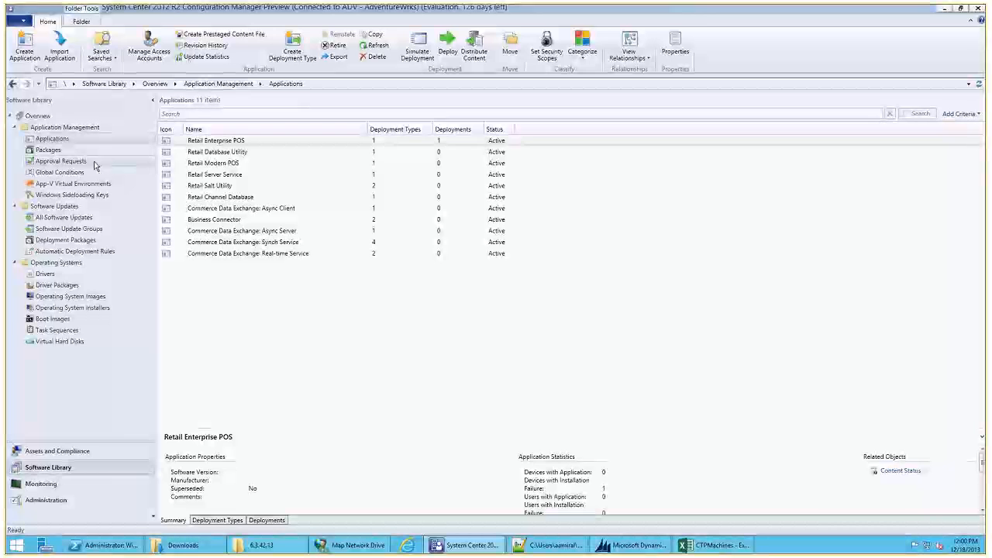
{"action": "left_click", "coordinate": [61, 151]}
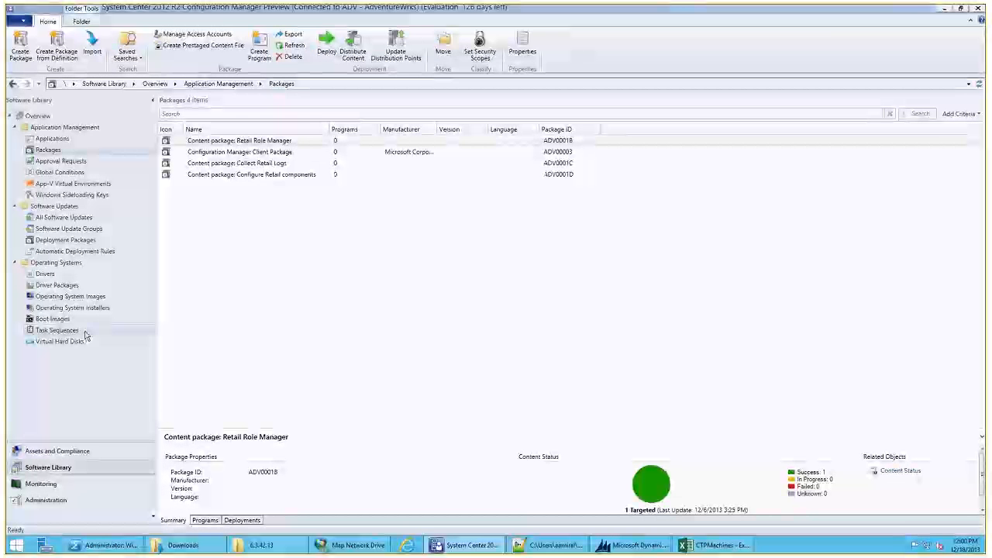
{"action": "left_click", "coordinate": [85, 333]}
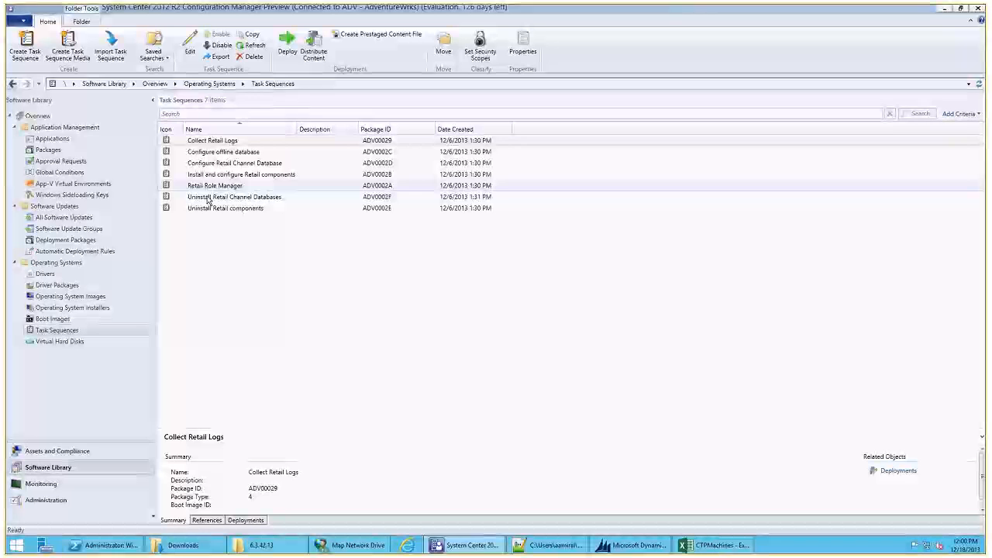
{"action": "left_click", "coordinate": [84, 142]}
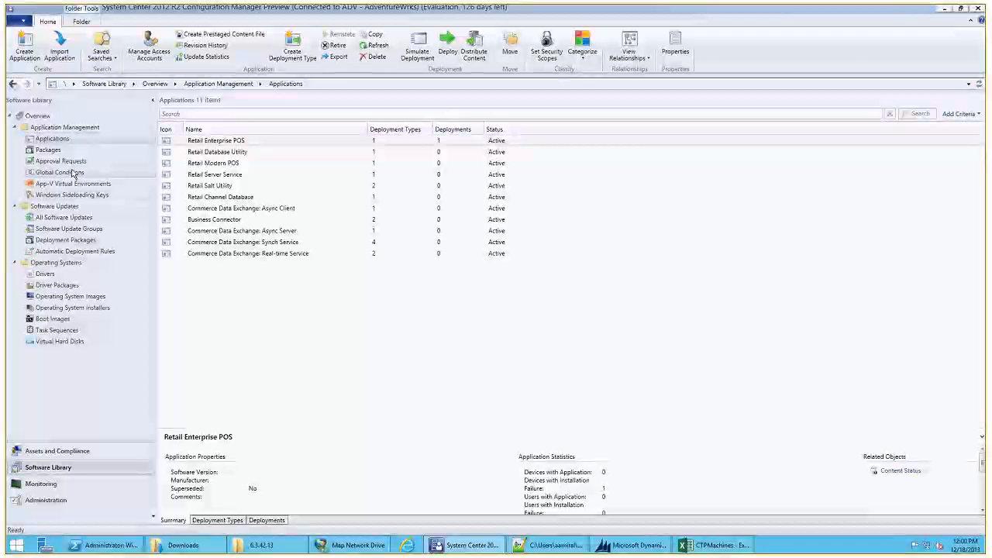
{"action": "left_click", "coordinate": [72, 172]}
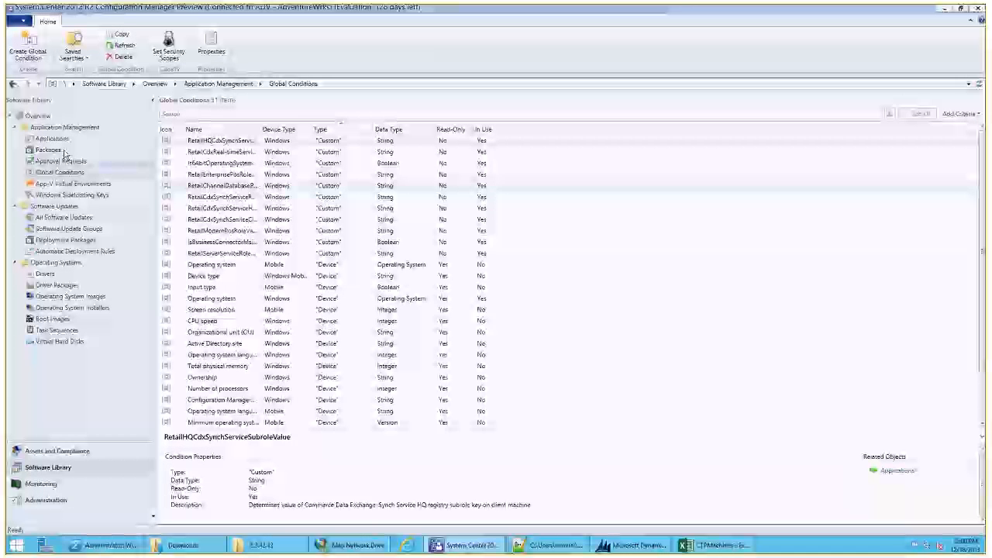
- Collapse the Application Management, Software Updates and Operating Systems folders and return to the Assets and Compliance workspace
{"action": "left_click", "coordinate": [16, 128]}
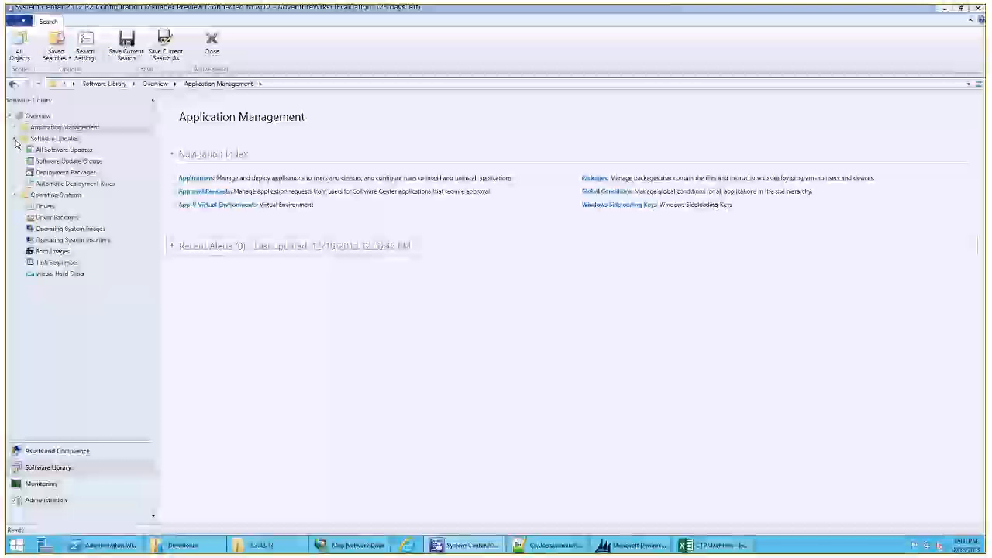
{"action": "left_click", "coordinate": [15, 139]}
{"action": "left_click", "coordinate": [15, 151]}
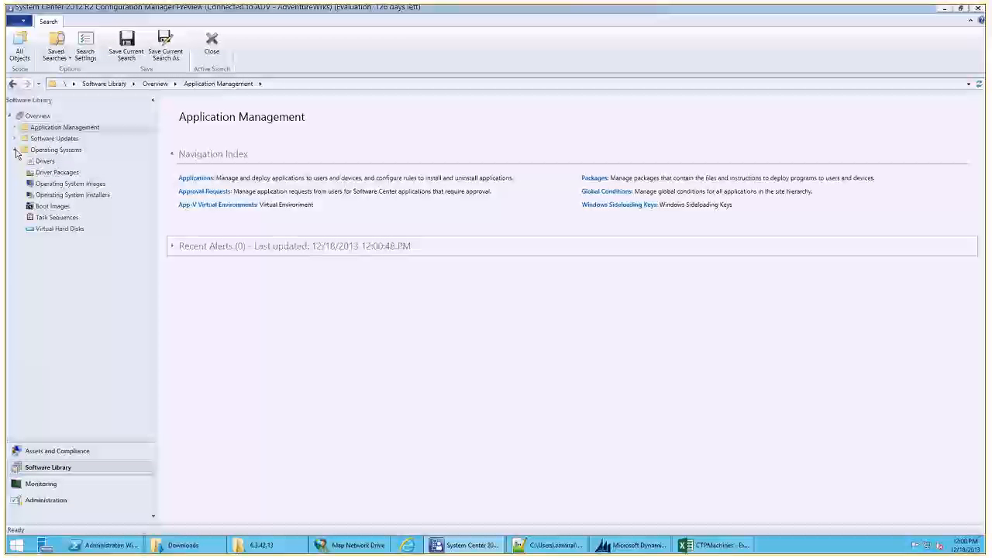
{"action": "left_click", "coordinate": [86, 453]}
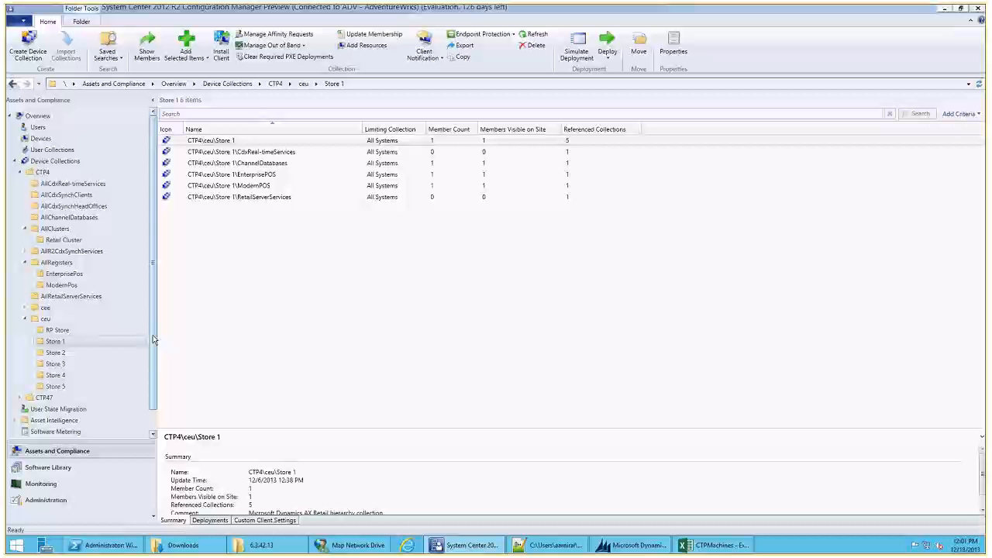
- Switch to File Explorer's Downloads folder to view its deployment files and return to System Center Configuration Manager
{"action": "mouse_move", "coordinate": [171, 545]}
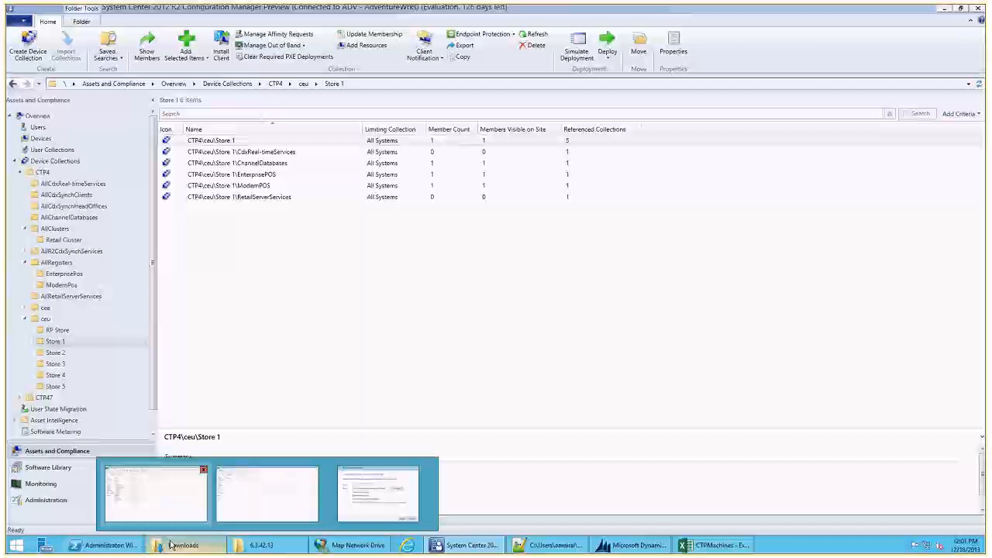
{"action": "left_click", "coordinate": [177, 489]}
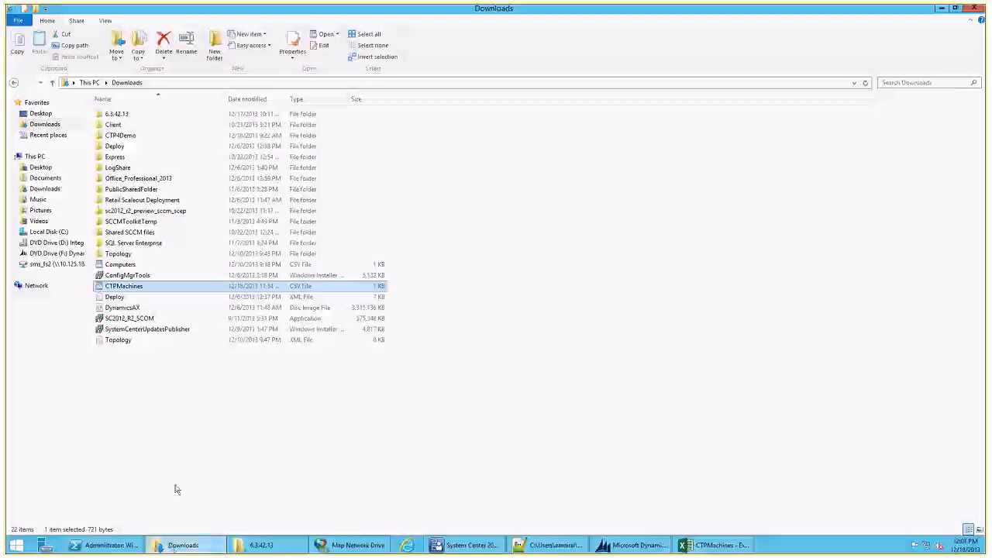
{"action": "right_click", "coordinate": [193, 549]}
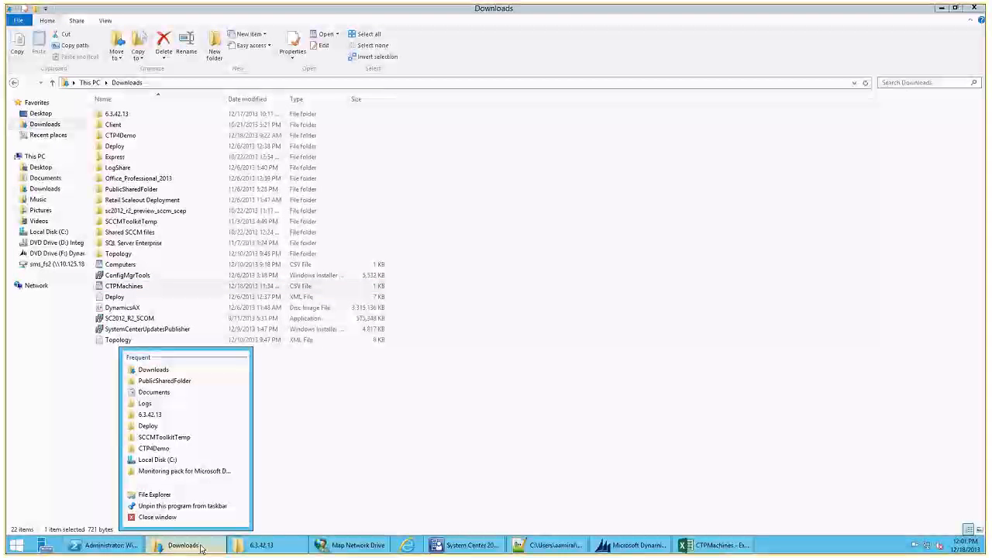
{"action": "left_click", "coordinate": [200, 550]}
{"action": "left_click", "coordinate": [200, 551]}
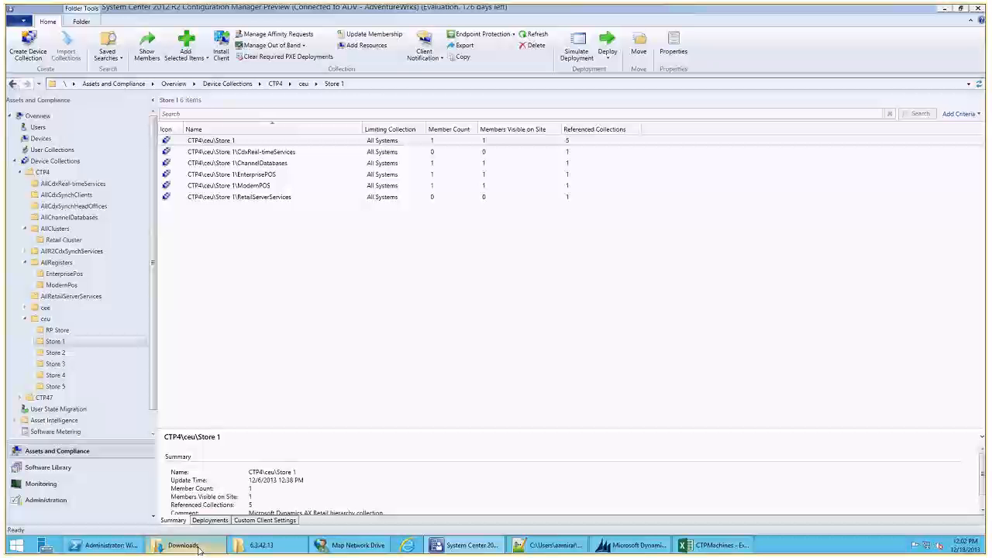
- Select CTP4's ceu device collection folder and collapse its list of stores
{"action": "left_click", "coordinate": [62, 318]}
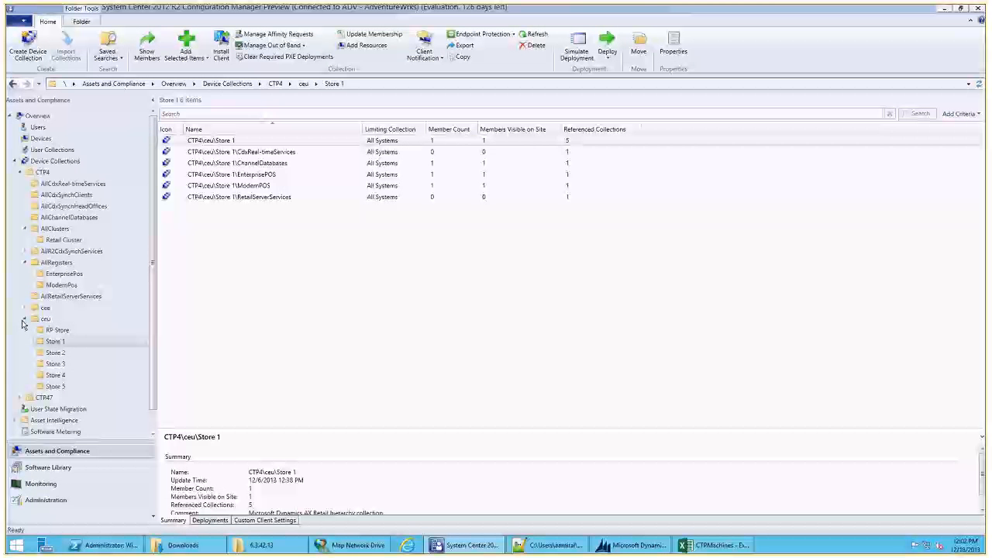
{"action": "left_click", "coordinate": [25, 318]}
- Check All Software Updates in the Software Library and return to the Assets and Compliance device collections
{"action": "left_click", "coordinate": [48, 468]}
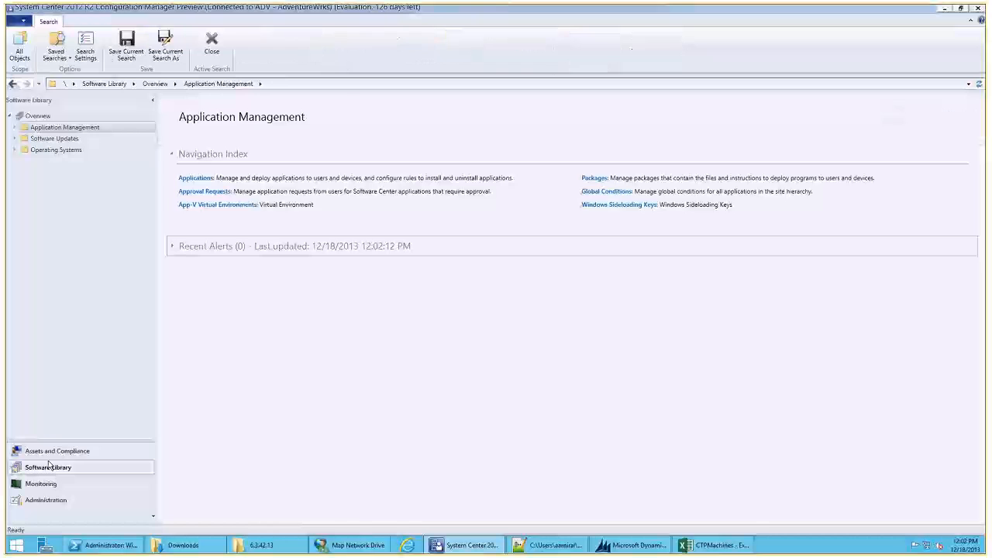
{"action": "left_click", "coordinate": [14, 138]}
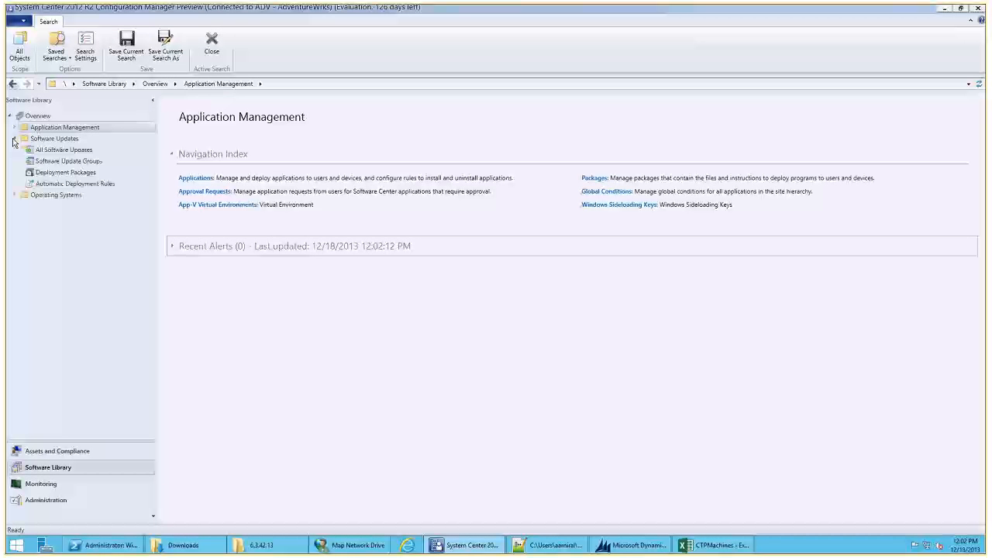
{"action": "left_click", "coordinate": [45, 151]}
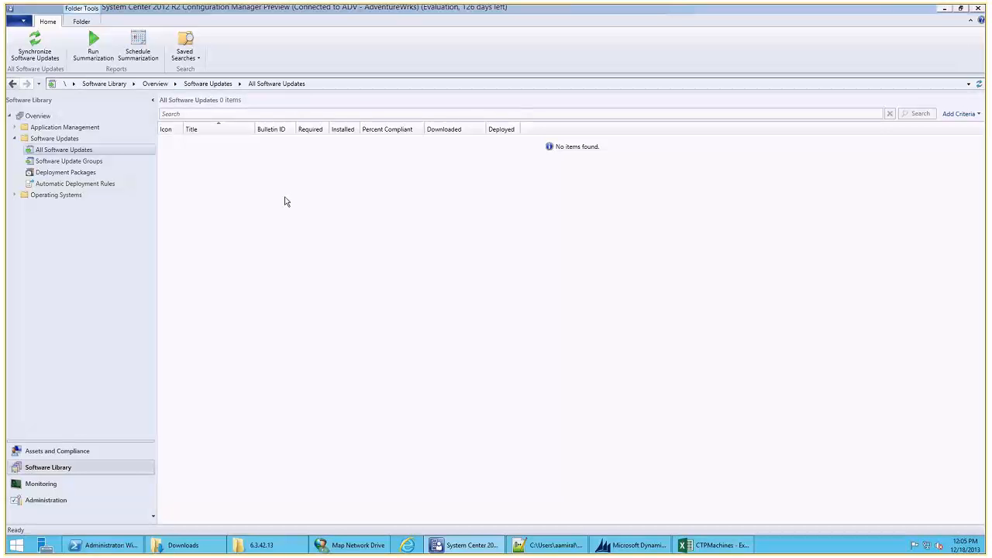
{"action": "left_click", "coordinate": [67, 453]}
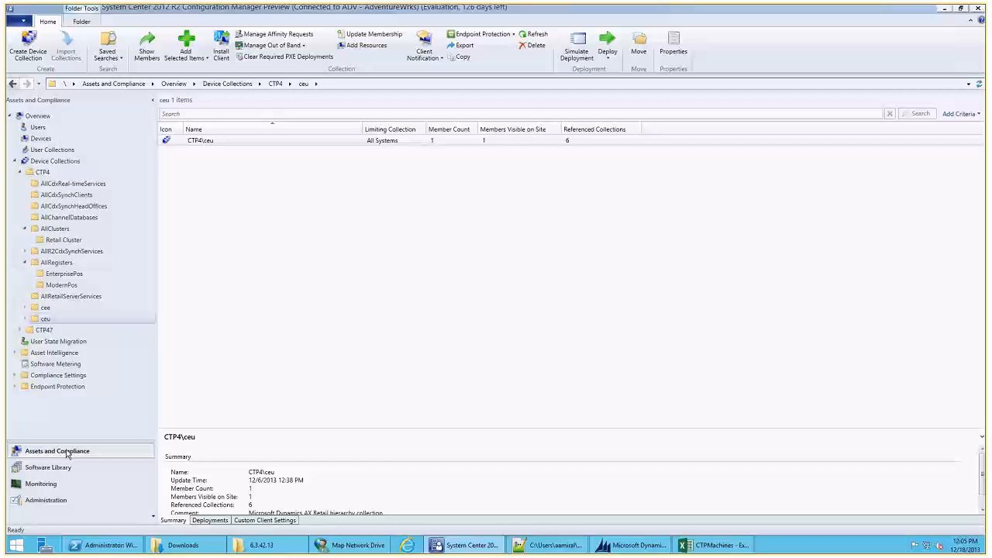